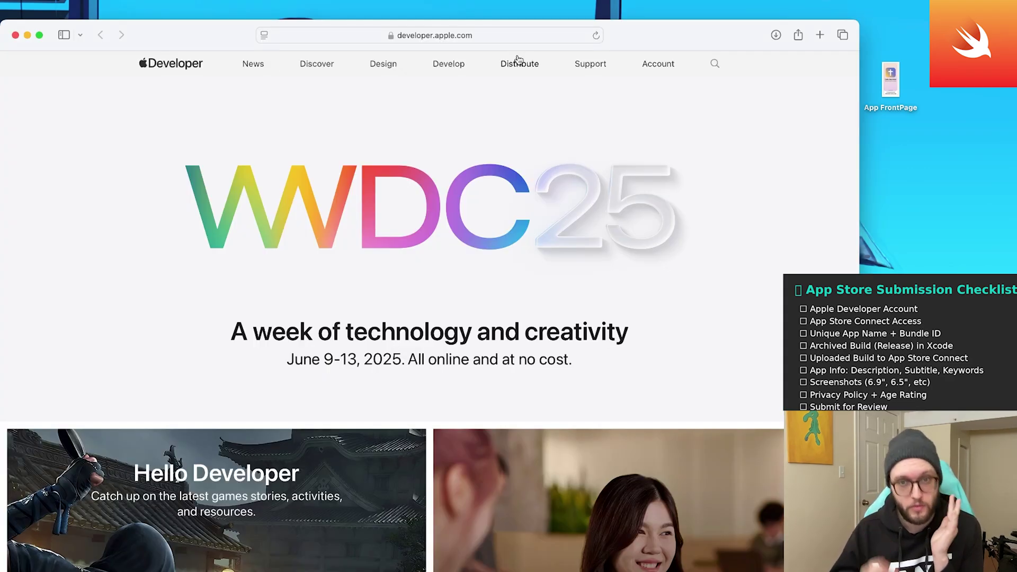
# - Open the Apple developer account page and check the program listed in the membership details
pyautogui.press('super+space')
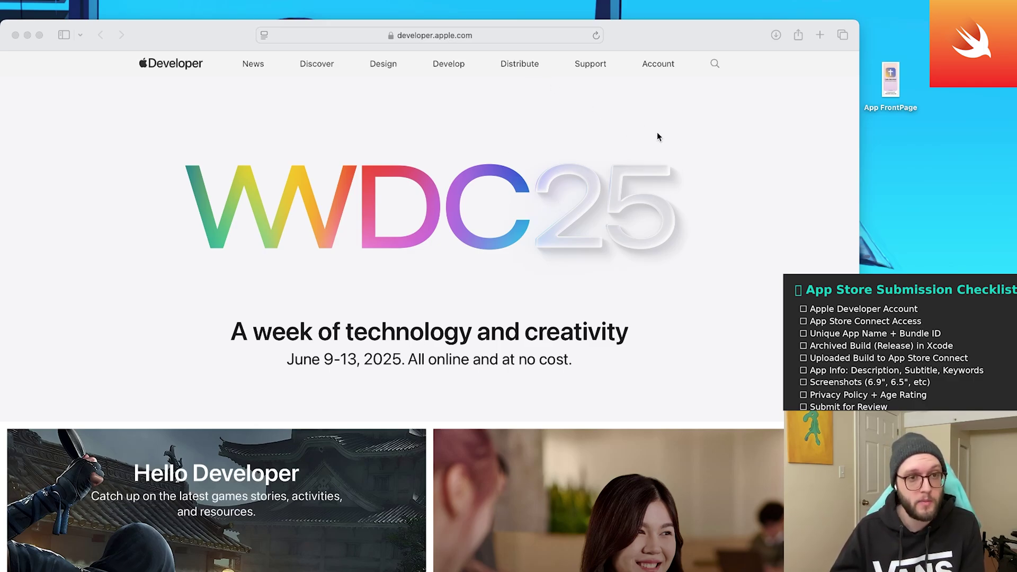
pyautogui.click(651, 74)
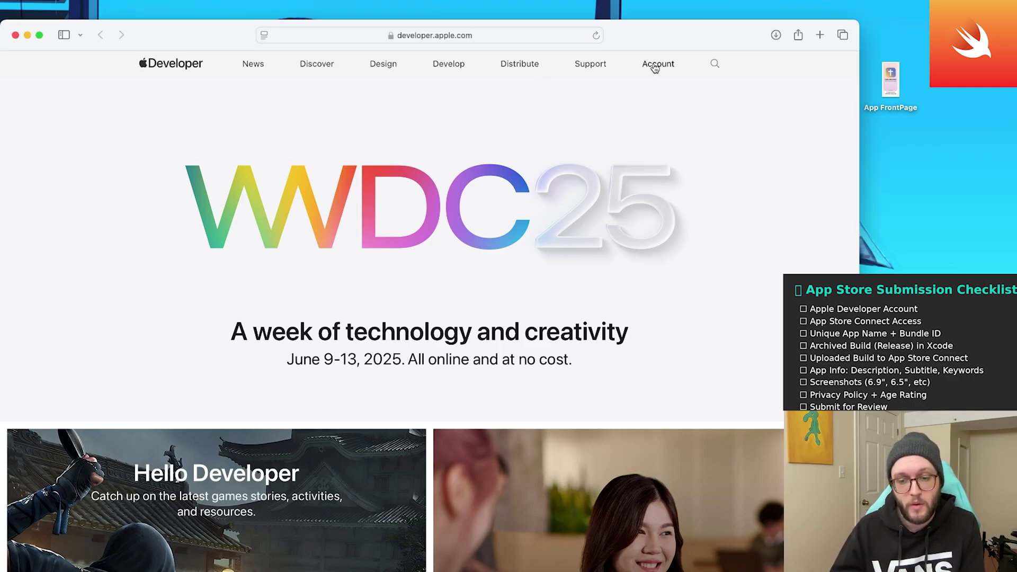
pyautogui.click(659, 65)
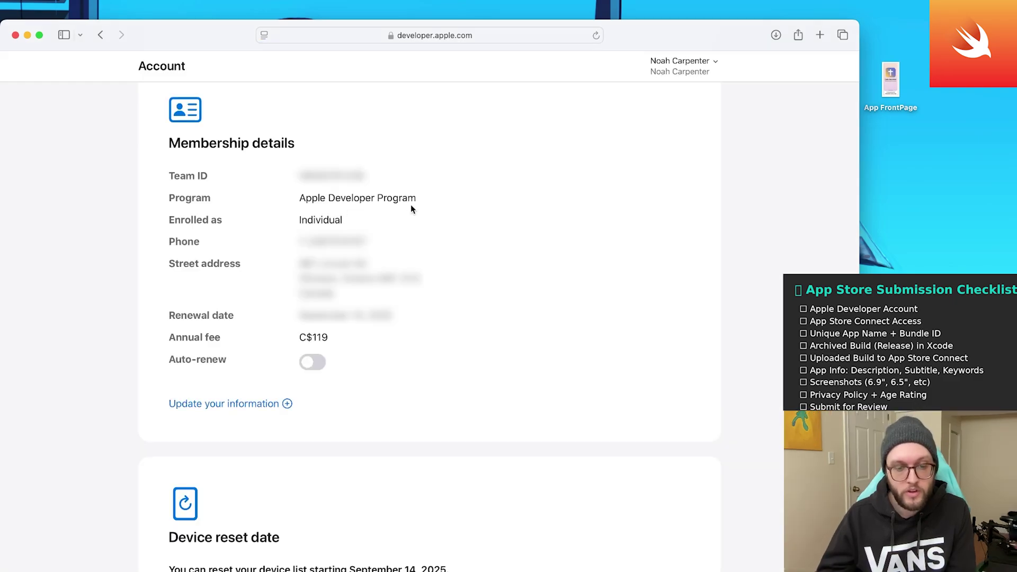
pyautogui.moveTo(419, 199); pyautogui.dragTo(299, 199)
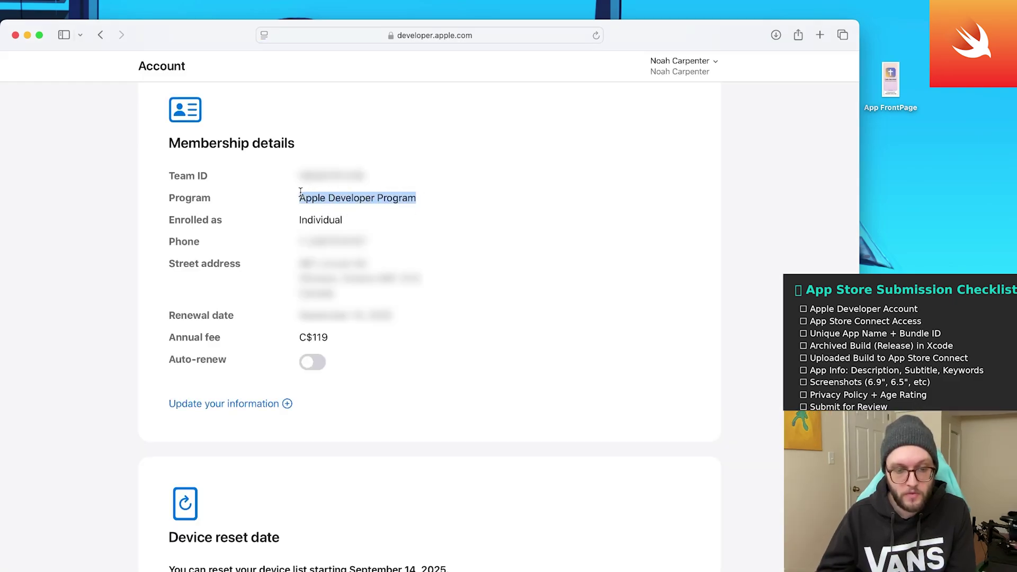
pyautogui.click(444, 203)
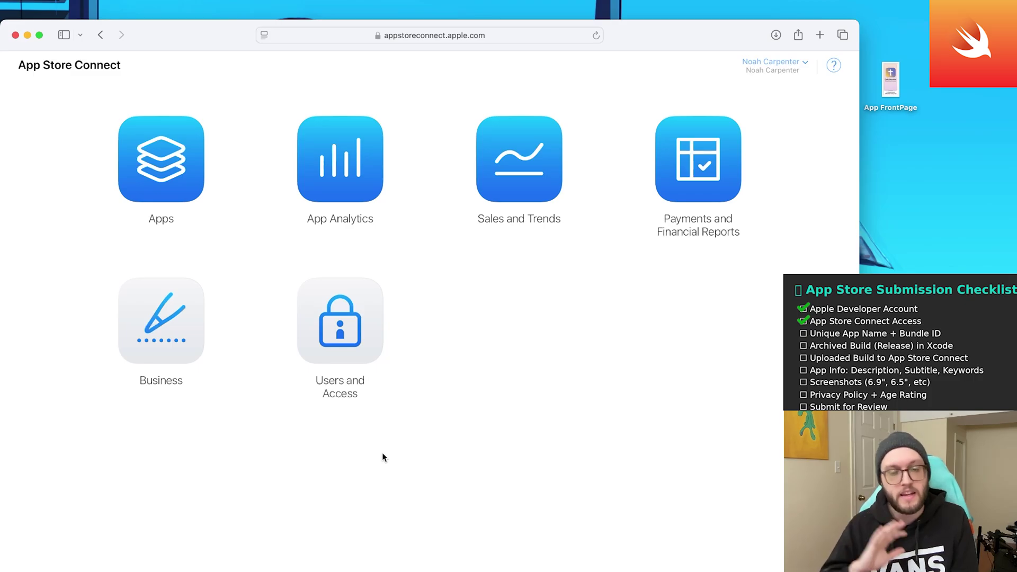
# - Review the Sandbox, Integrations and Xcode Cloud sections under Users and Access in App Store Connect
pyautogui.click(350, 394)
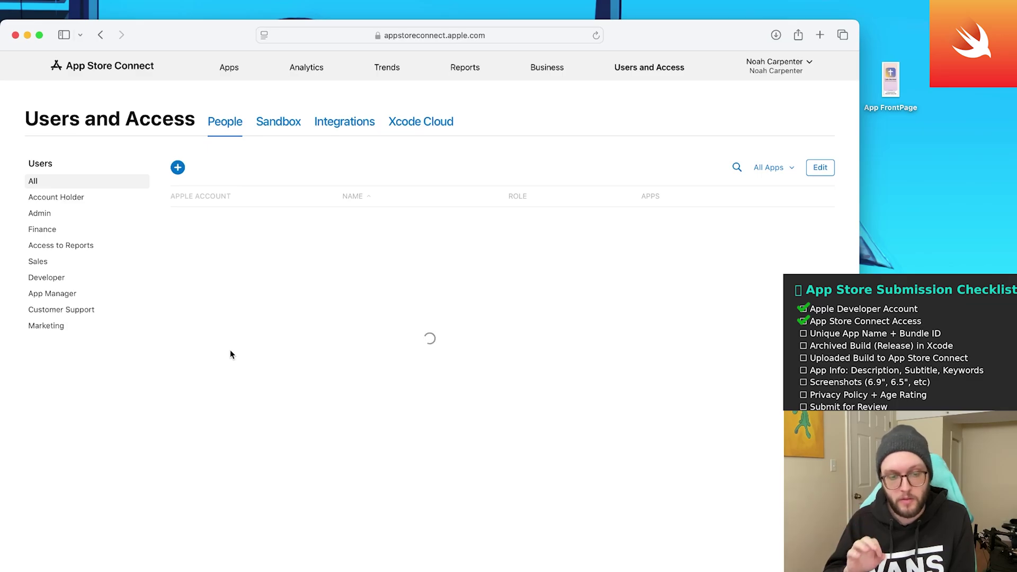
pyautogui.click(289, 132)
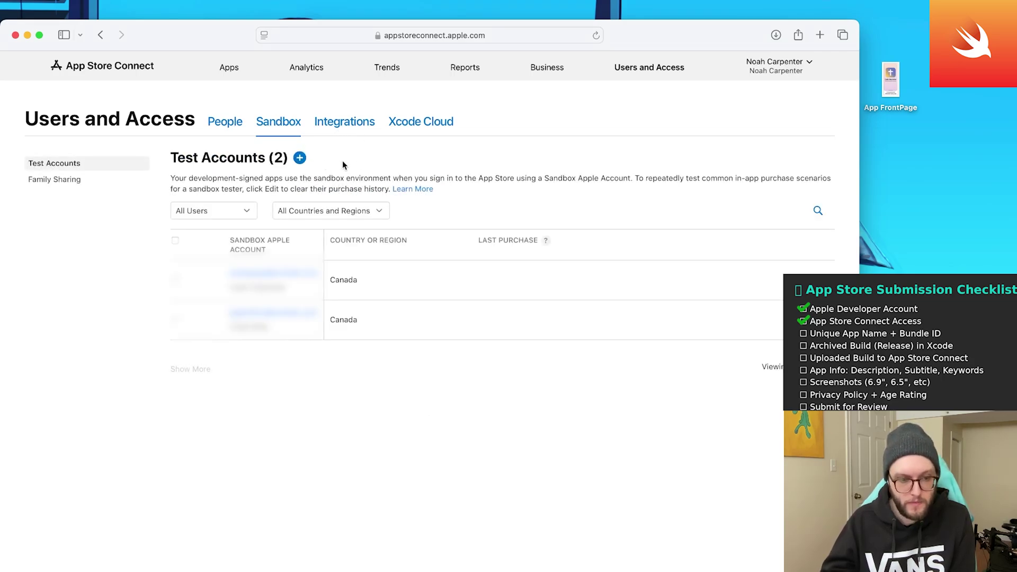
pyautogui.click(370, 123)
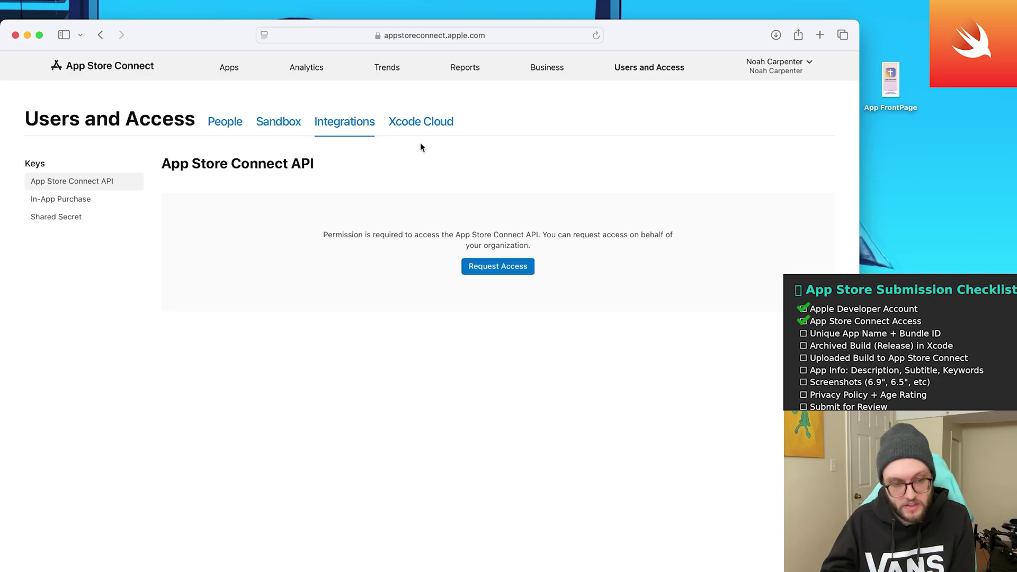
pyautogui.click(420, 129)
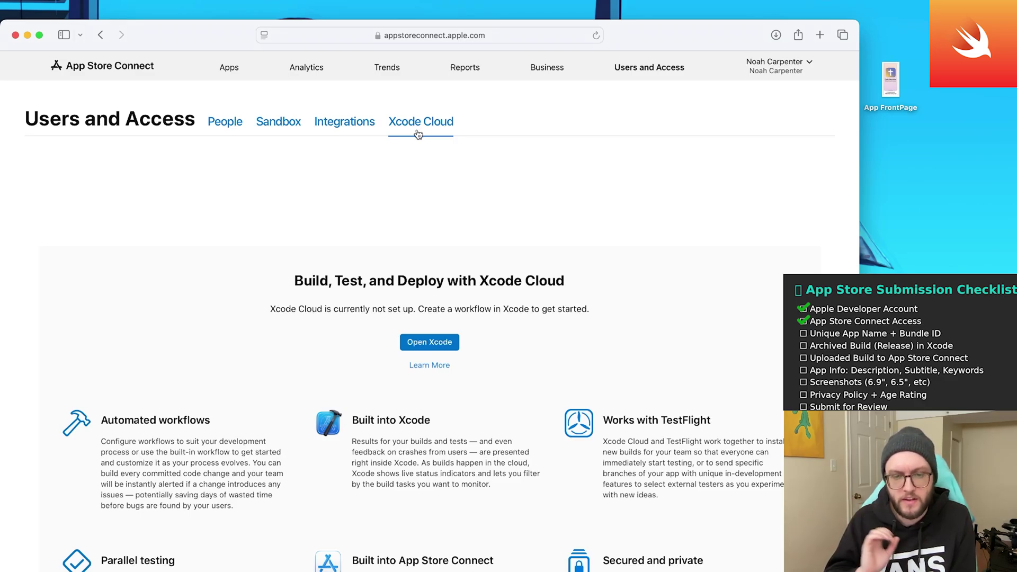
# - Start a new iOS app record with full user access and name it "Daily Devotions"
pyautogui.click(237, 72)
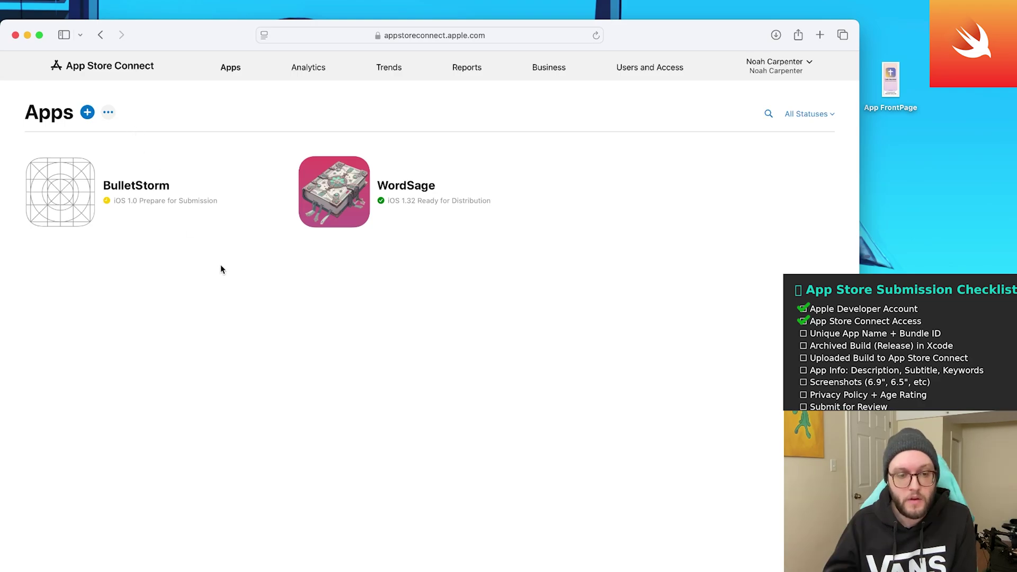
pyautogui.click(88, 113)
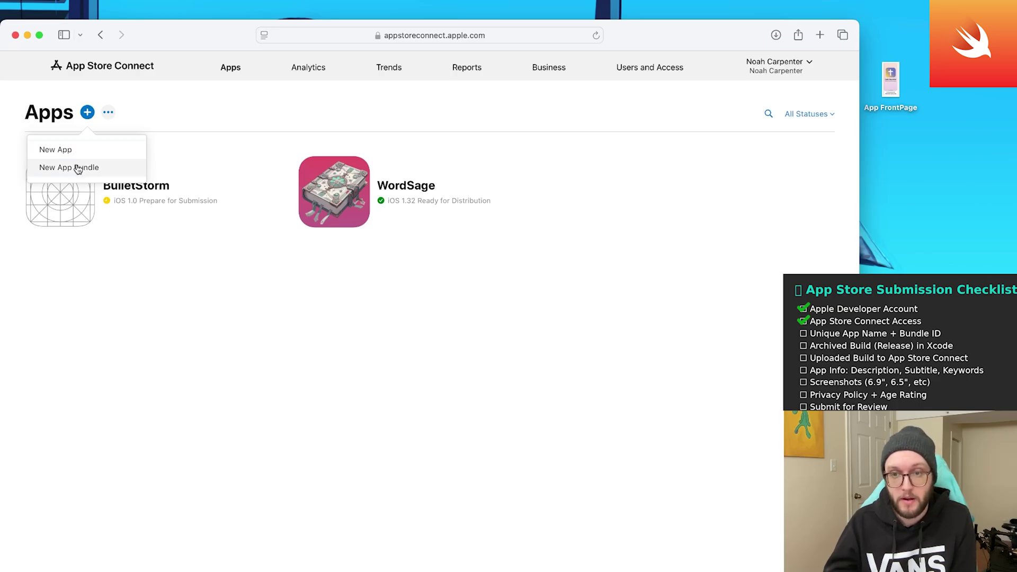
pyautogui.click(56, 149)
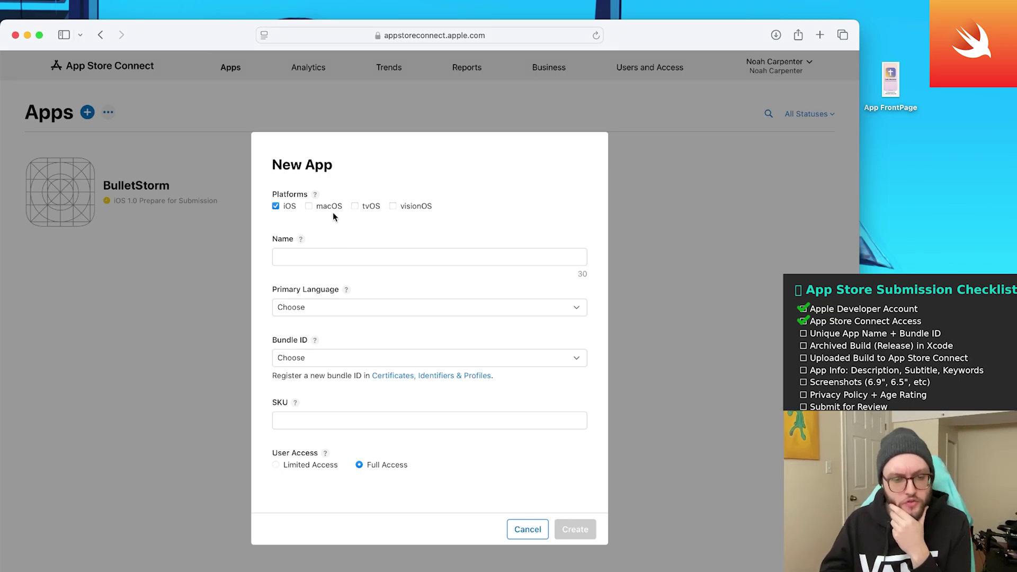
pyautogui.click(361, 262)
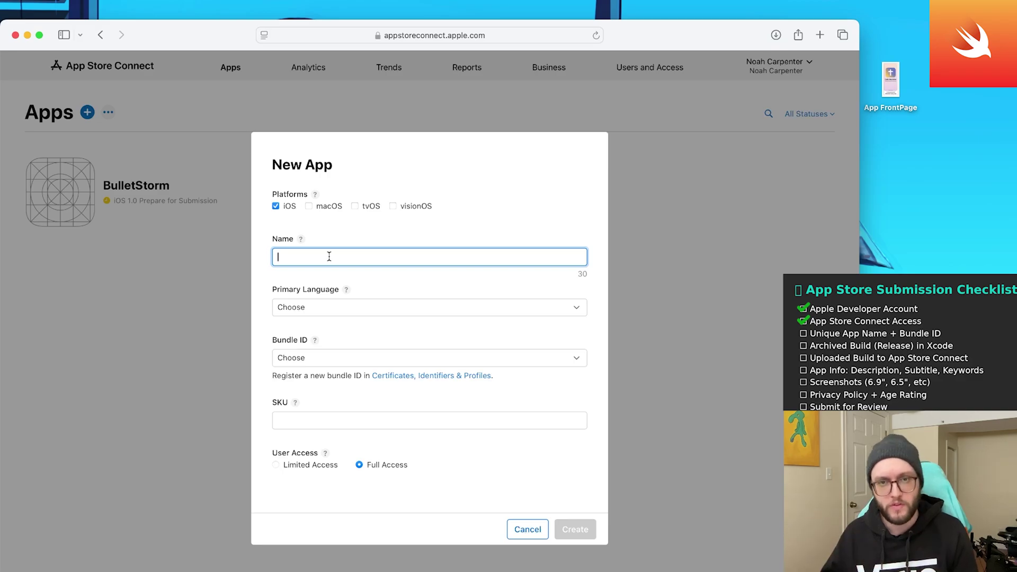
pyautogui.write('Daily ')
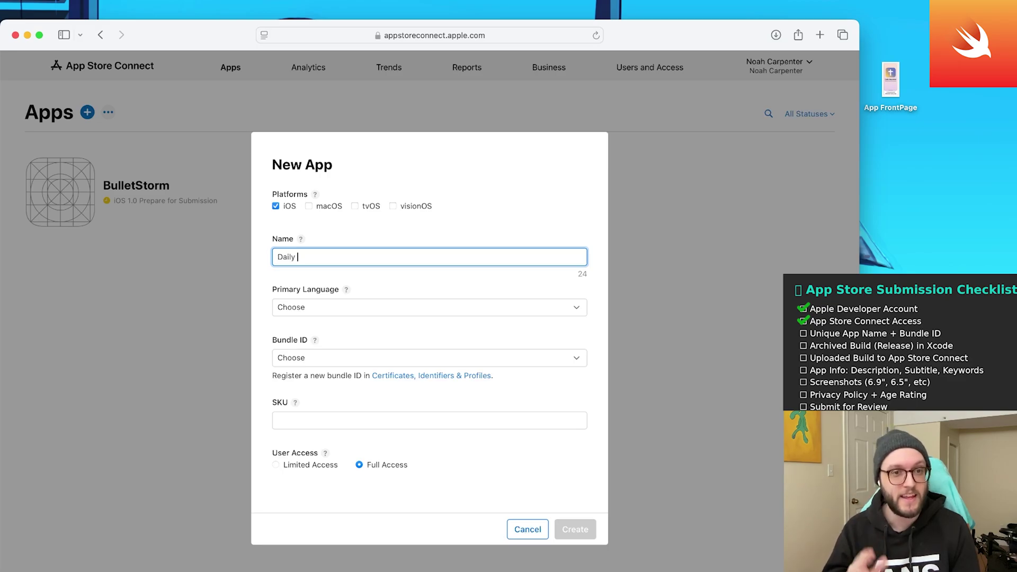
pyautogui.write('De')
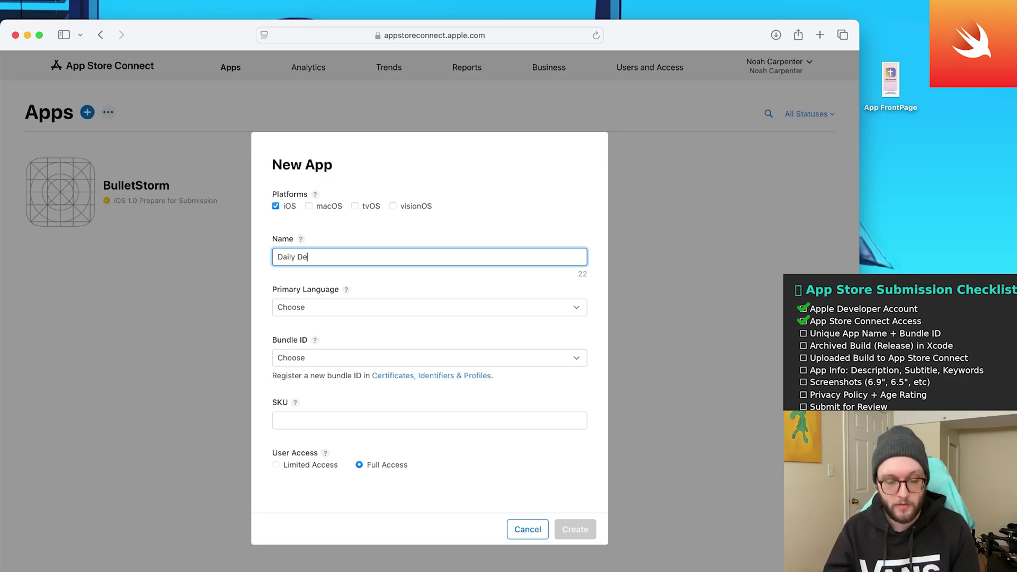
pyautogui.write('votions')
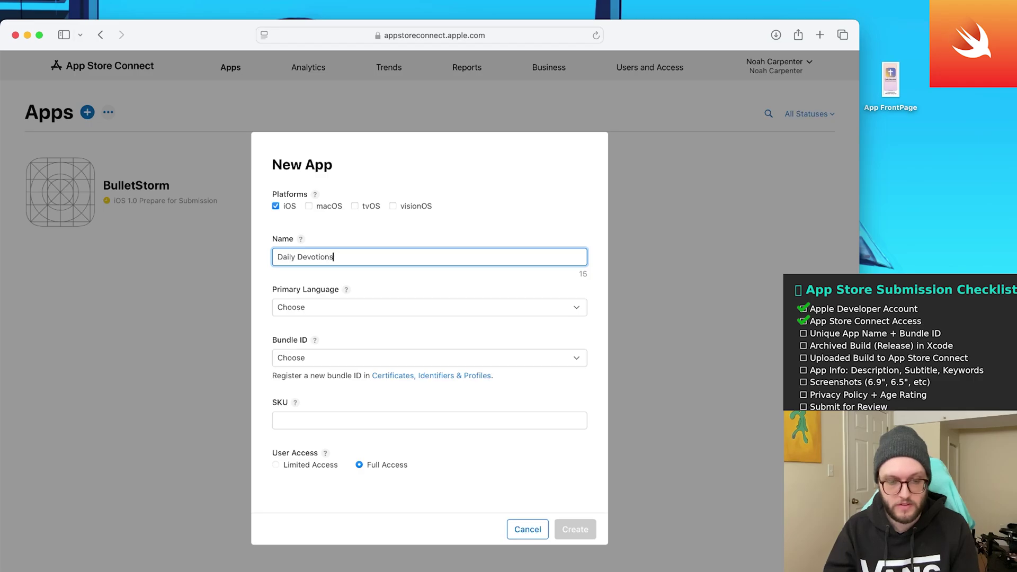
# - Set the new app's primary language to English (Canada) and assign it the DailyDevotions bundle ID
pyautogui.click(335, 313)
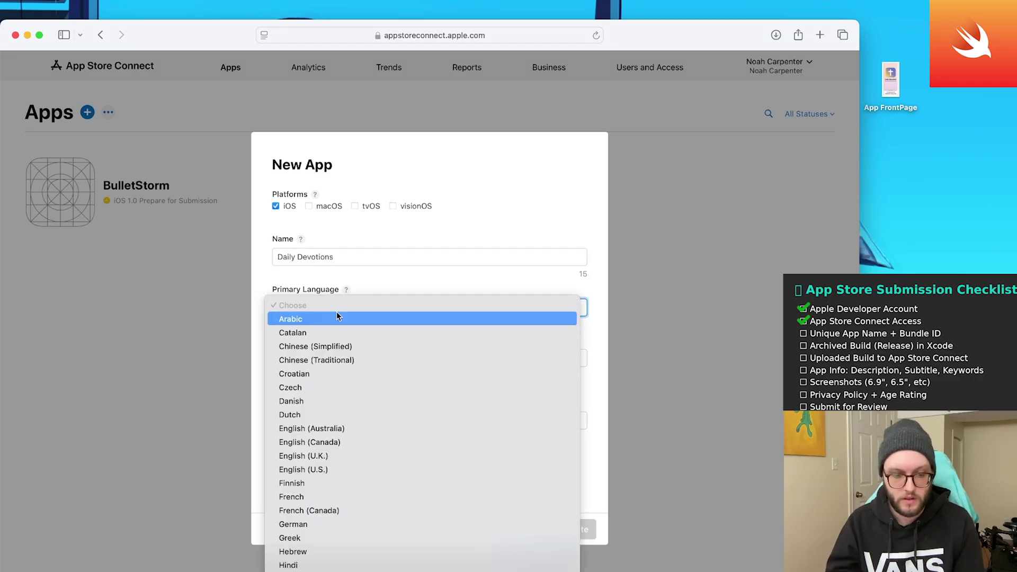
pyautogui.click(335, 442)
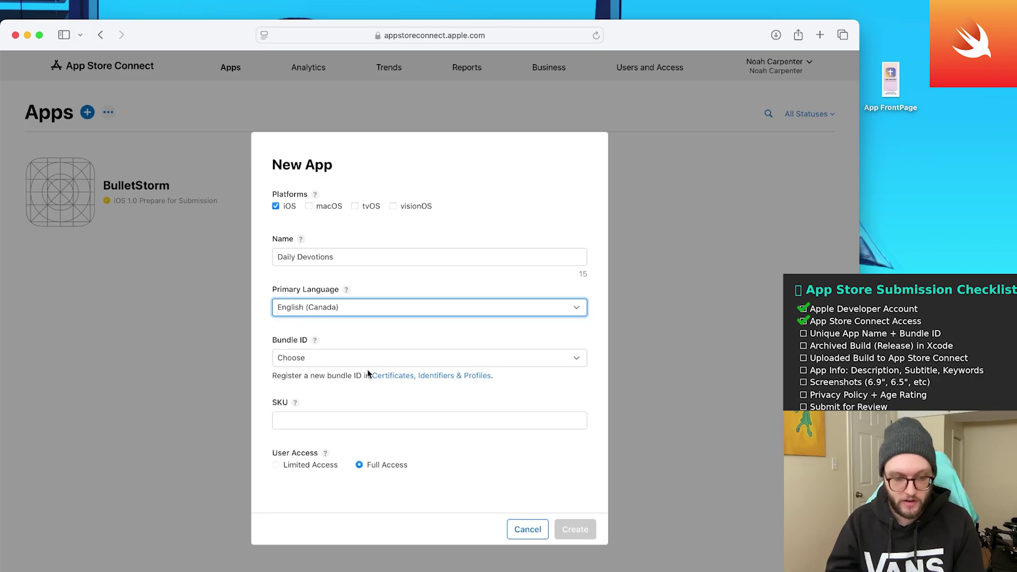
pyautogui.click(337, 356)
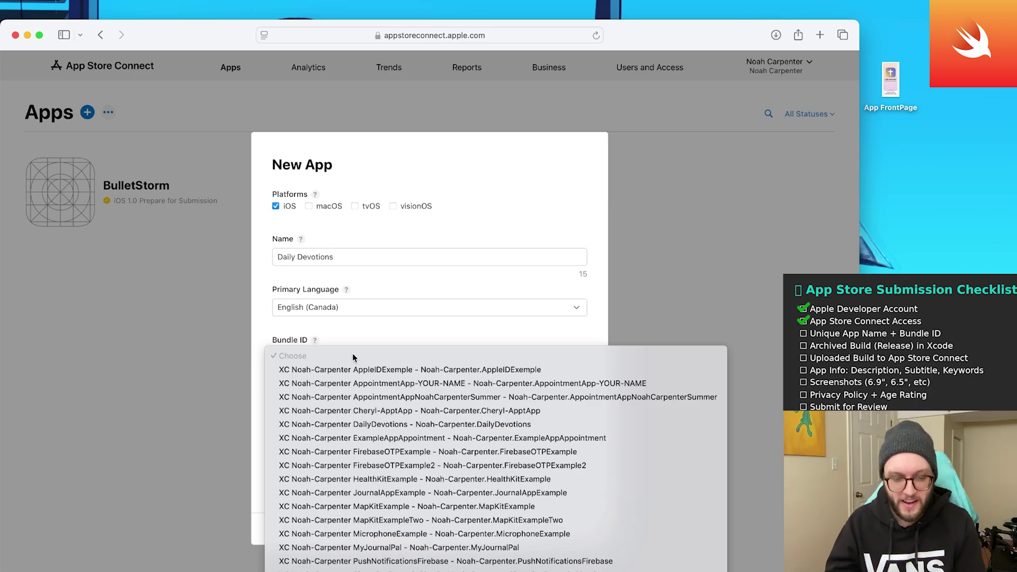
pyautogui.click(367, 424)
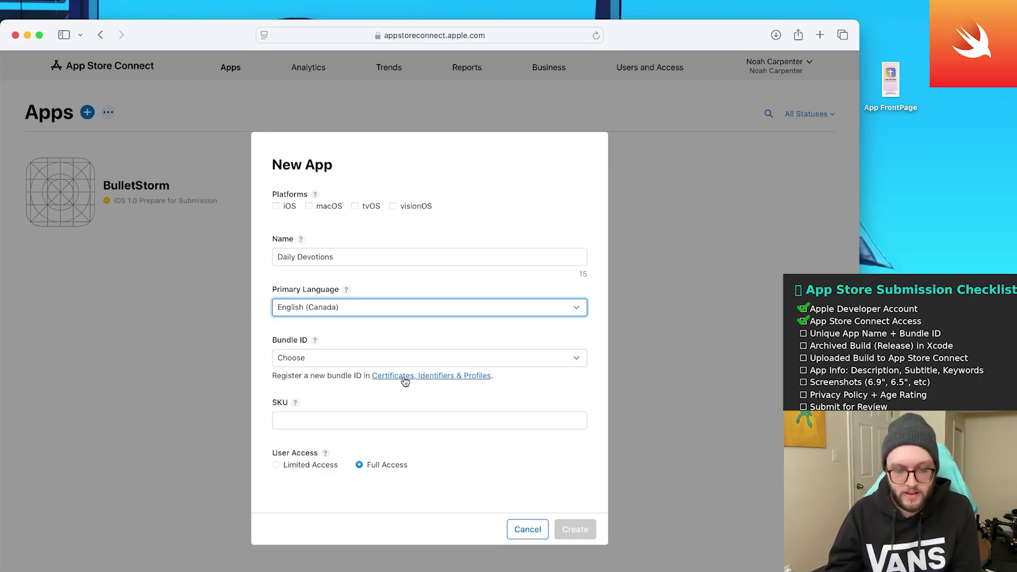
pyautogui.click(403, 377)
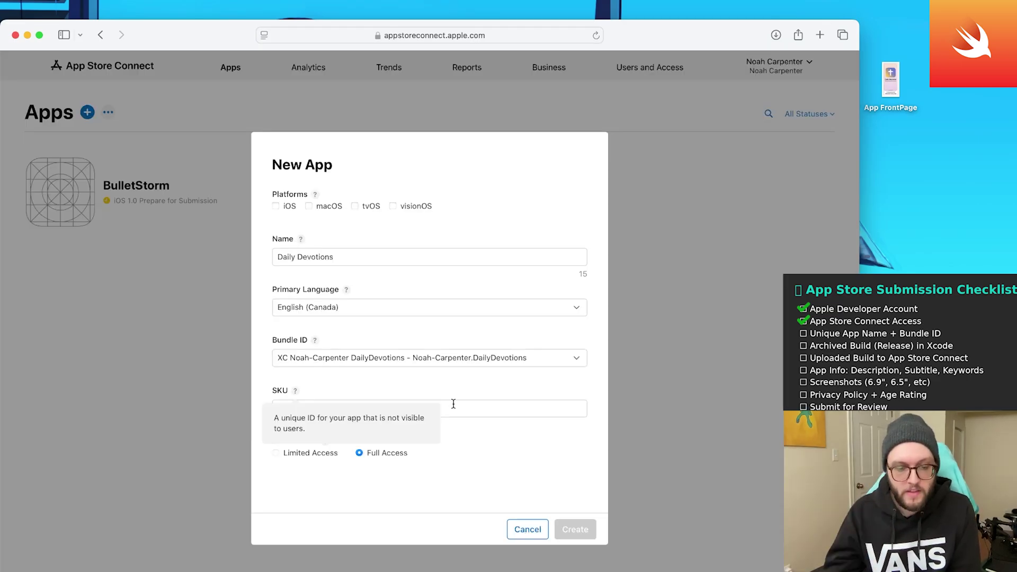
# - Set the SKU to DailyDevotions.NDC and create the app record
pyautogui.click(467, 407)
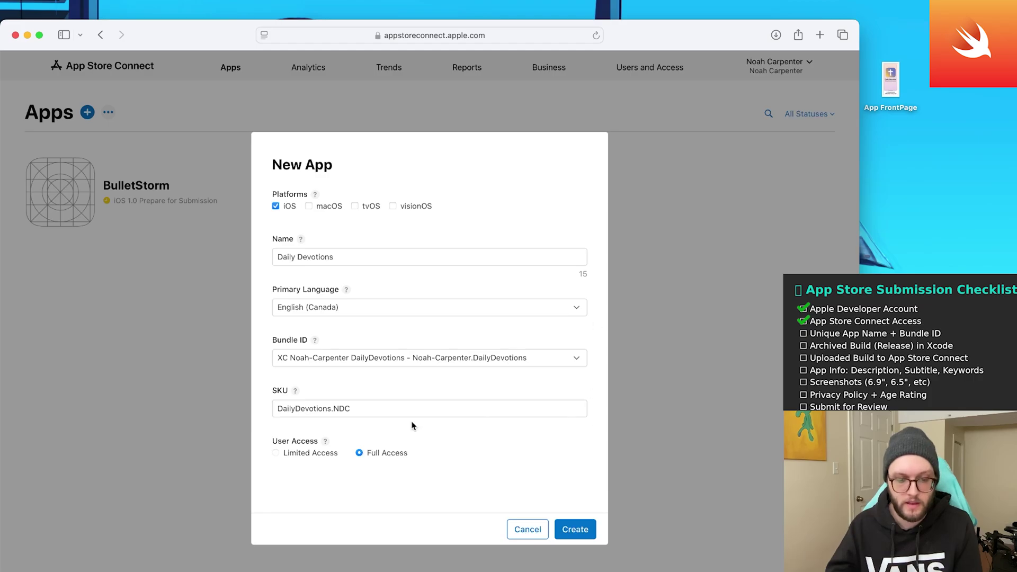
pyautogui.moveTo(326, 443)
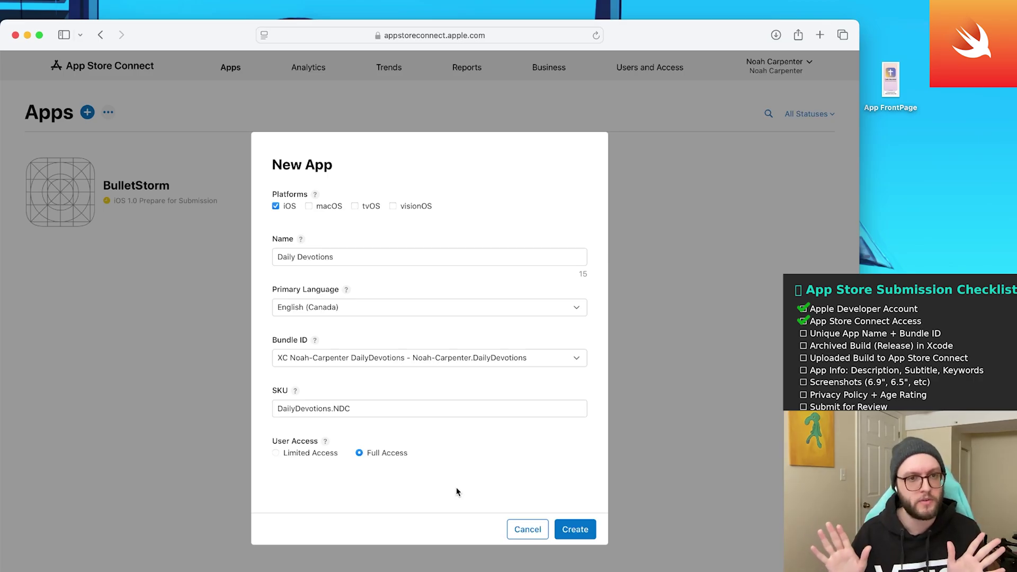
pyautogui.click(581, 533)
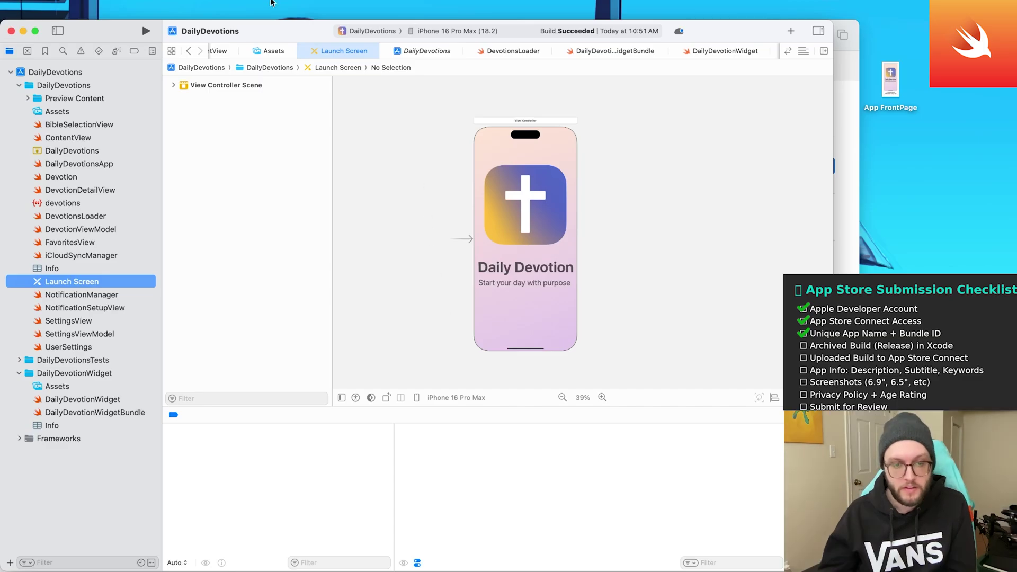
# - In Xcode, edit the DailyDevotions scheme so its Run build configuration is Release
pyautogui.moveTo(270, 3)
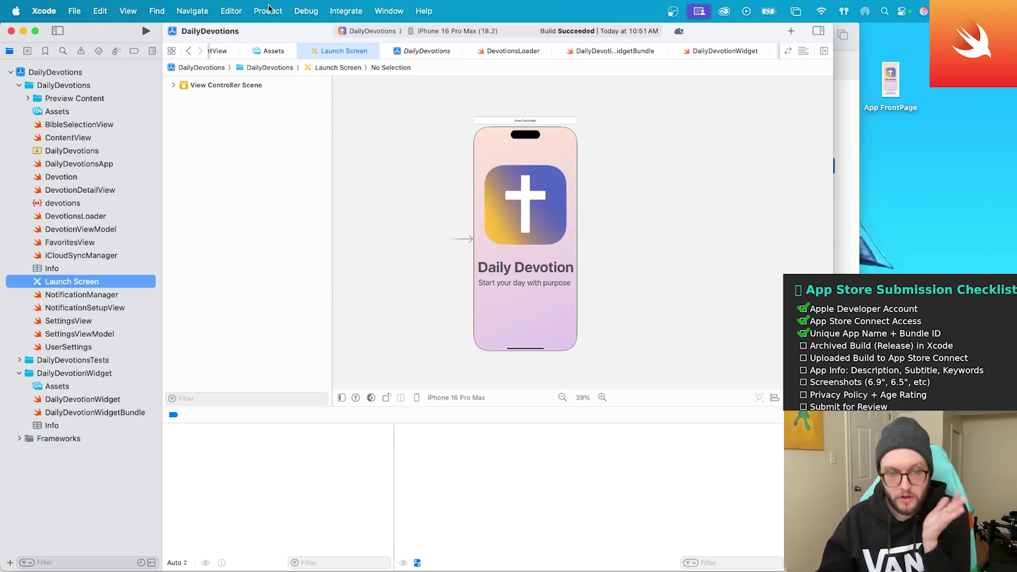
pyautogui.click(269, 11)
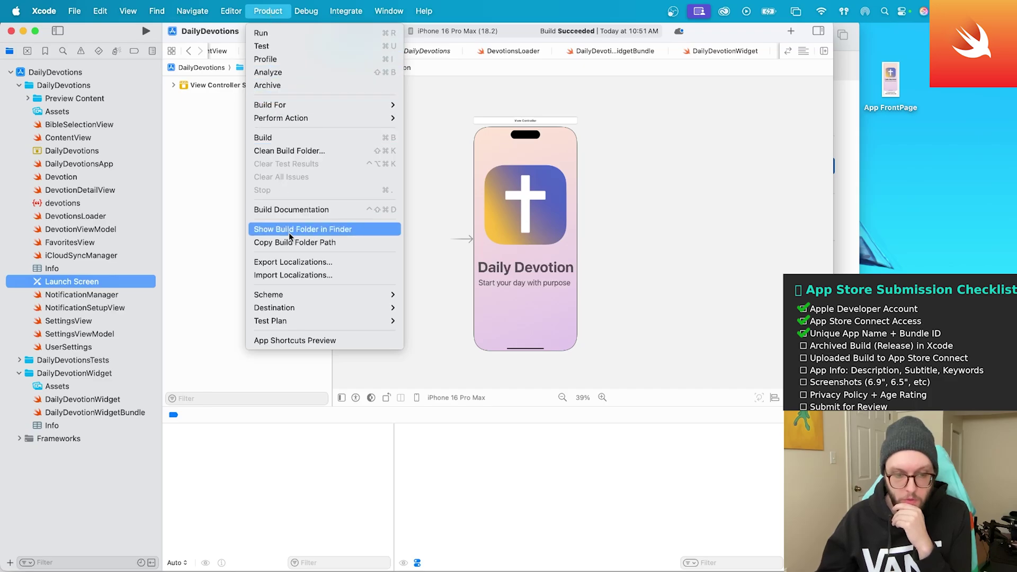
pyautogui.moveTo(292, 295)
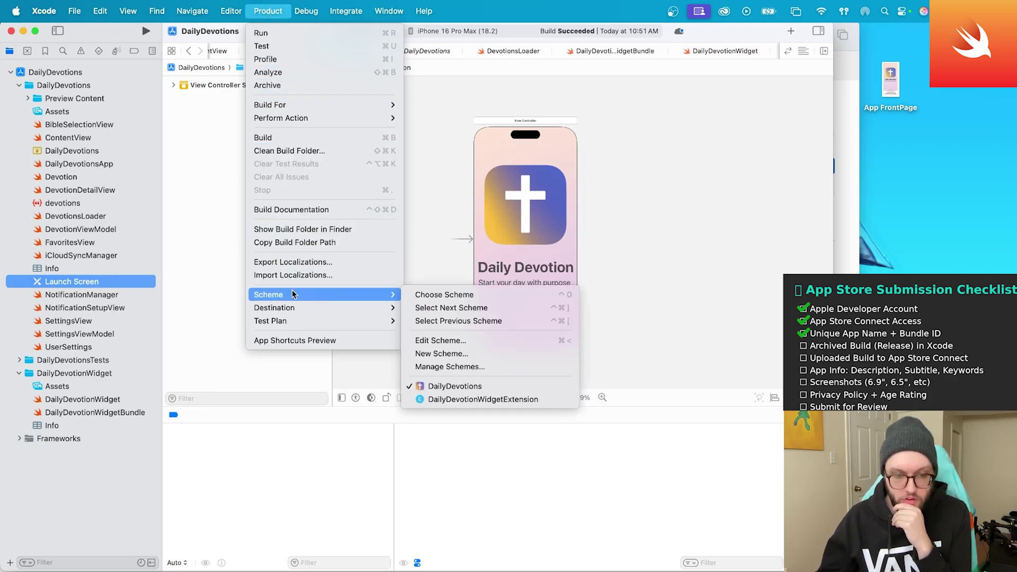
pyautogui.click(468, 343)
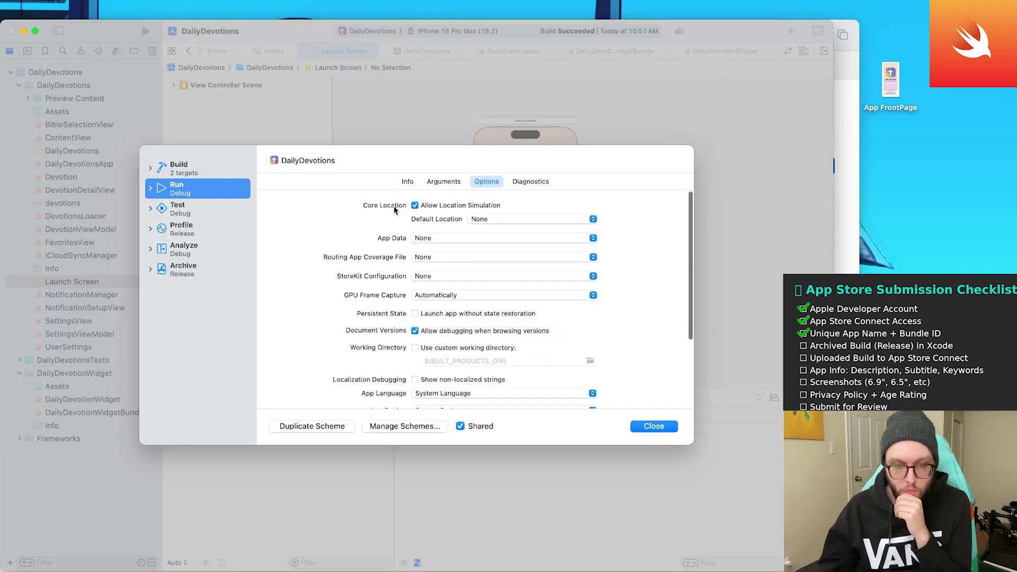
pyautogui.click(407, 185)
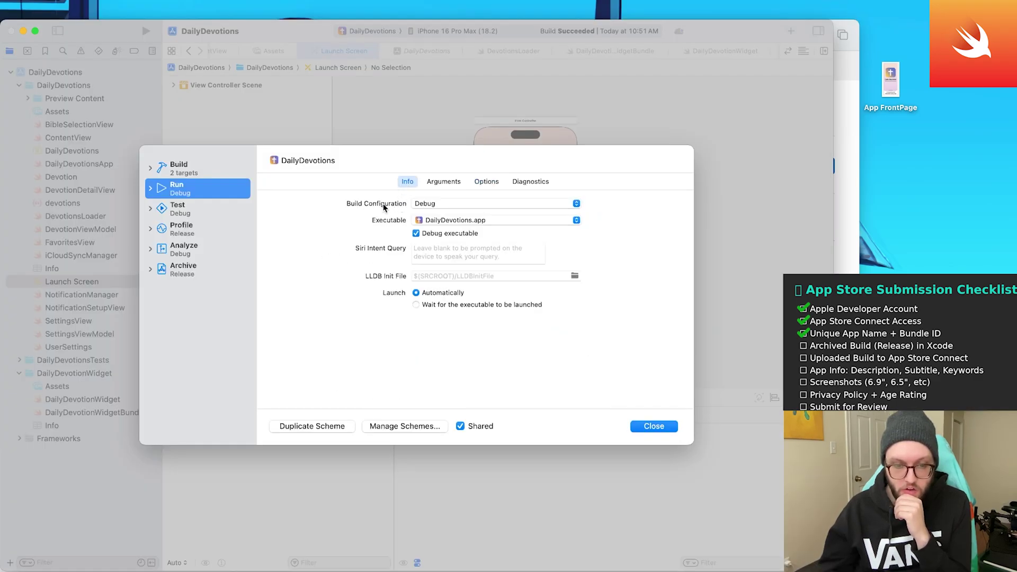
pyautogui.click(434, 205)
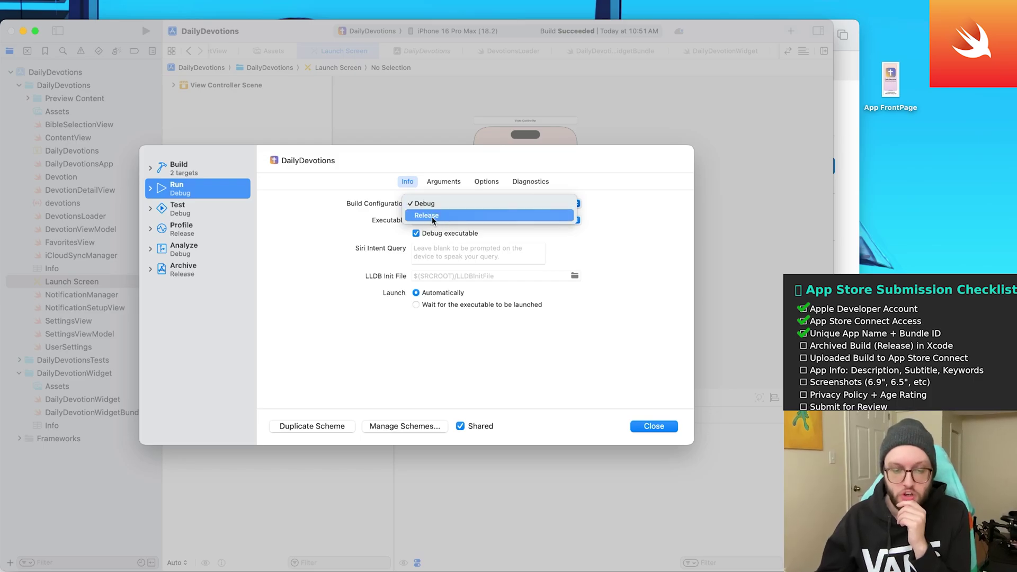
pyautogui.click(435, 216)
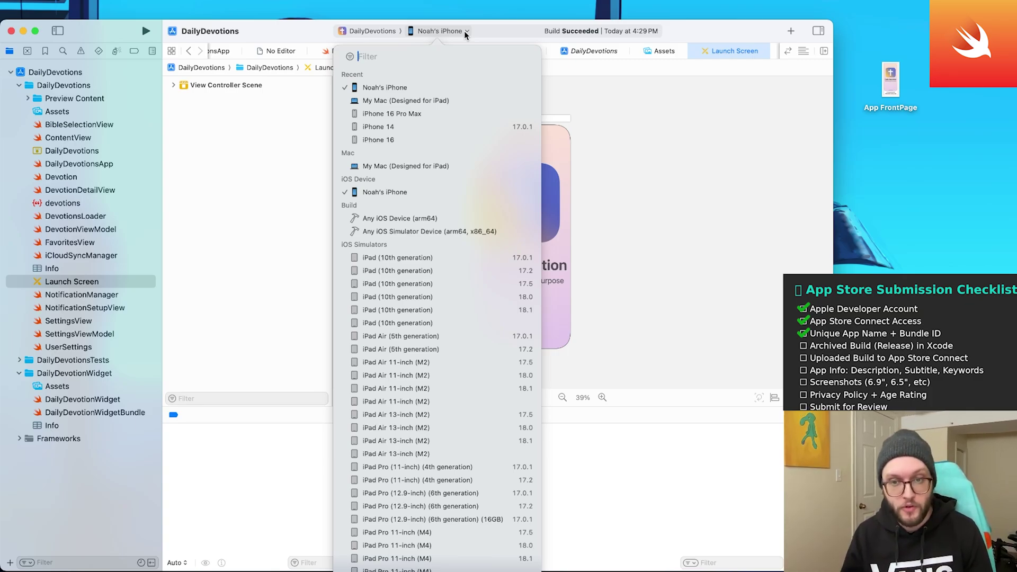
# - Choose the connected physical iPhone as the run destination and archive the DailyDevotions project
pyautogui.click(411, 86)
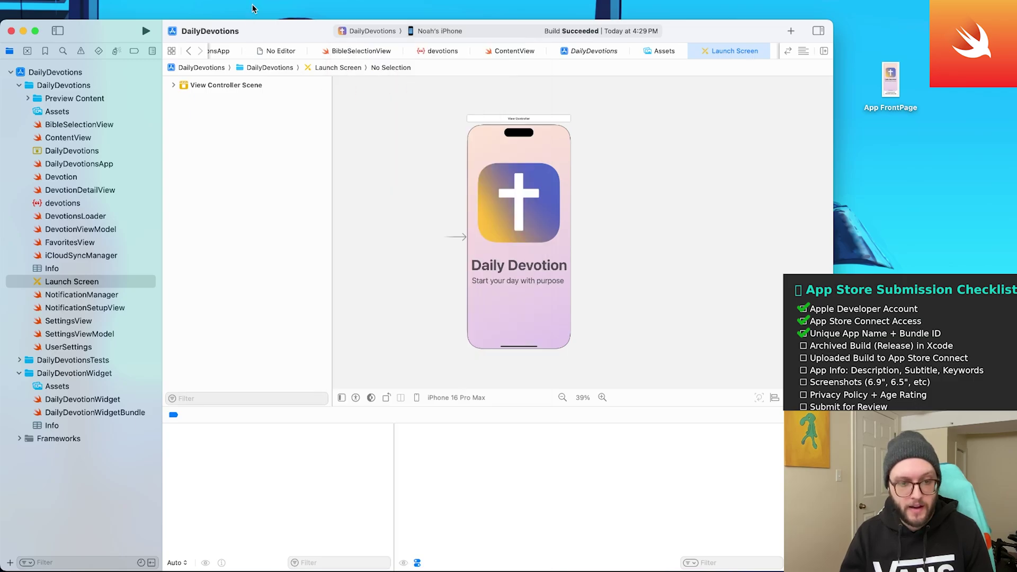
pyautogui.moveTo(253, 6)
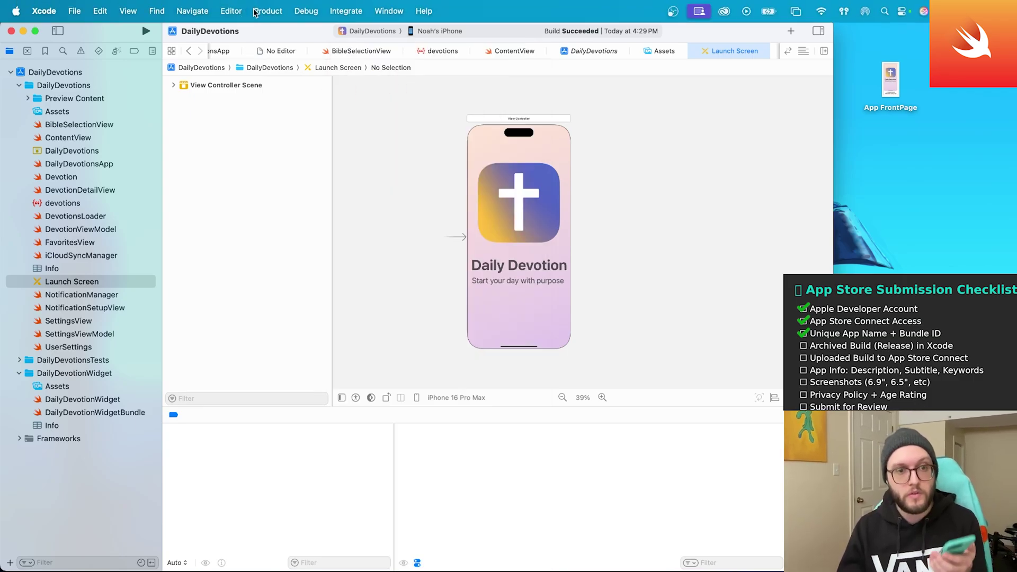
pyautogui.click(259, 11)
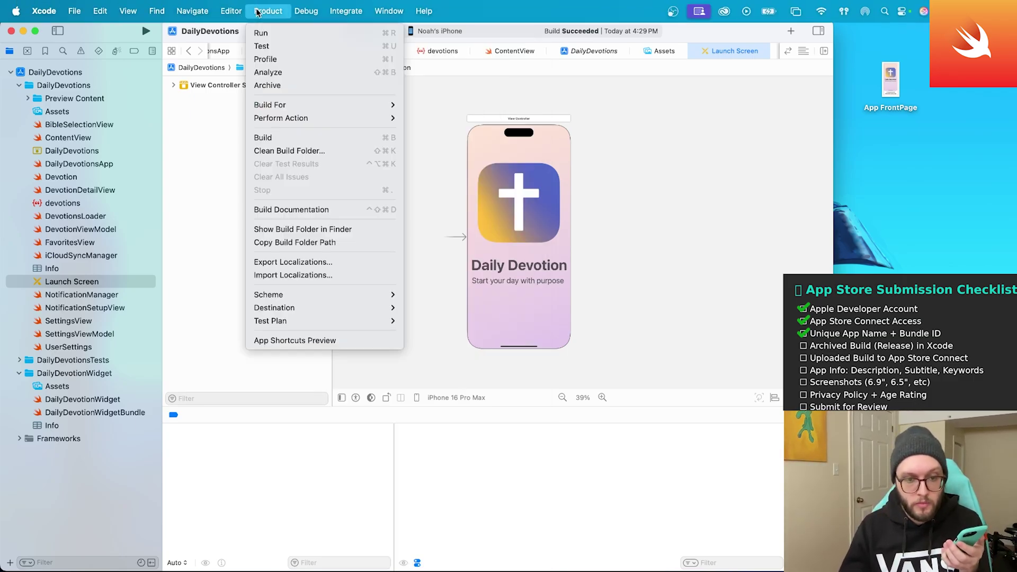
pyautogui.click(284, 88)
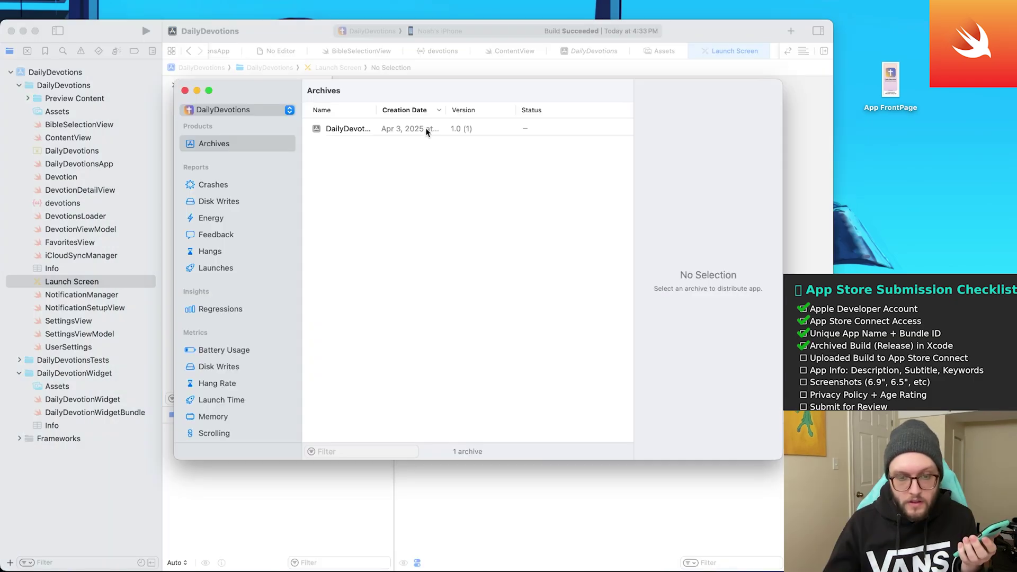
# - Select the DailyDevotions archive, and check the version and build number in the app target's general settings
pyautogui.click(429, 131)
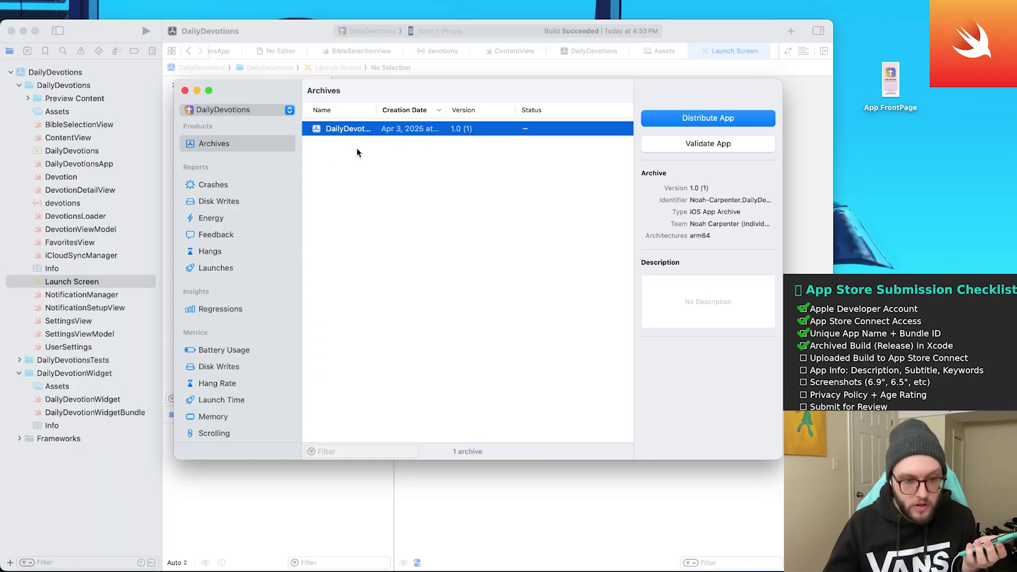
pyautogui.click(46, 72)
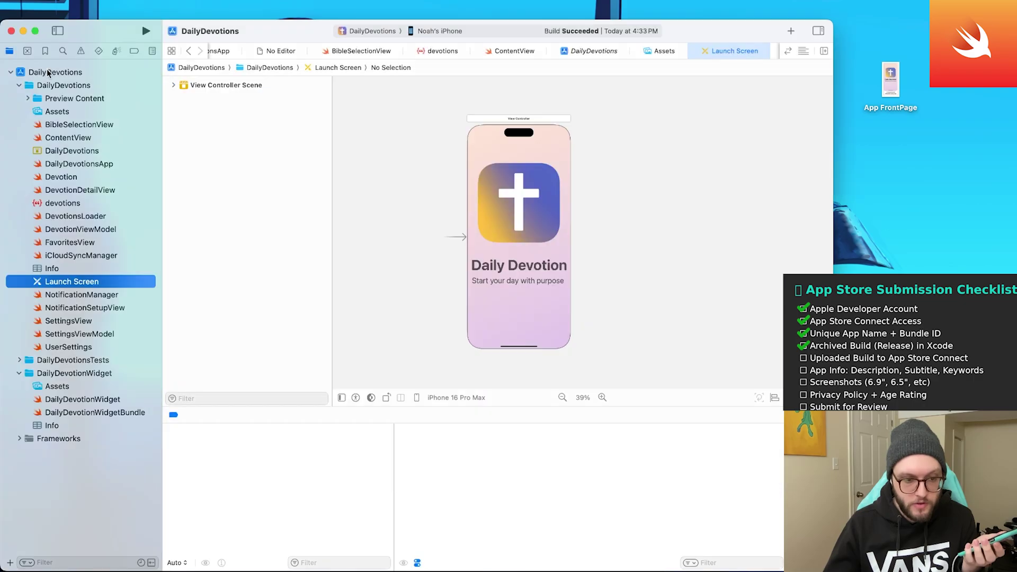
pyautogui.click(48, 71)
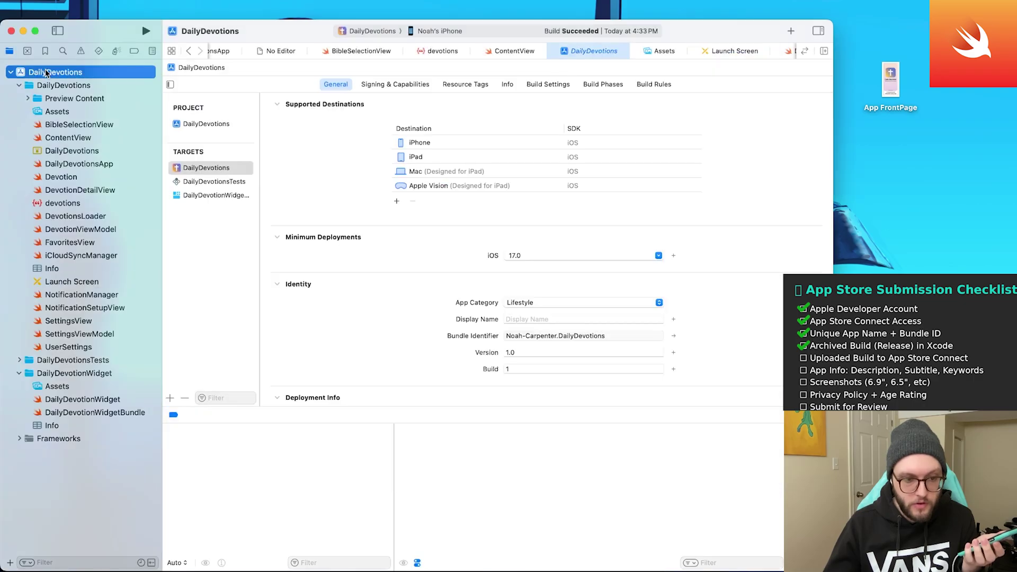
pyautogui.click(192, 167)
pyautogui.scroll(-2, 339, 300)
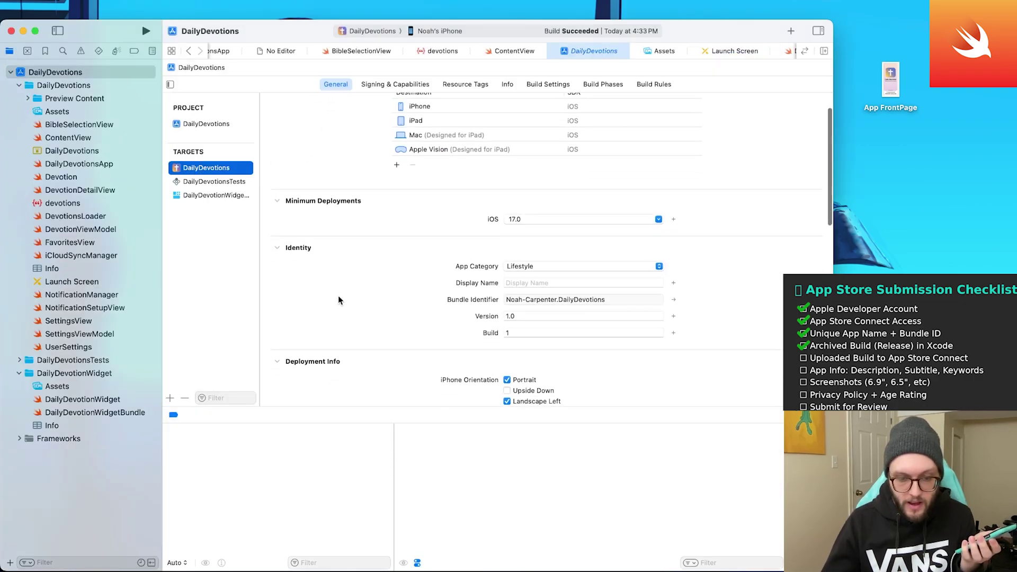
pyautogui.click(502, 315)
pyautogui.click(531, 314)
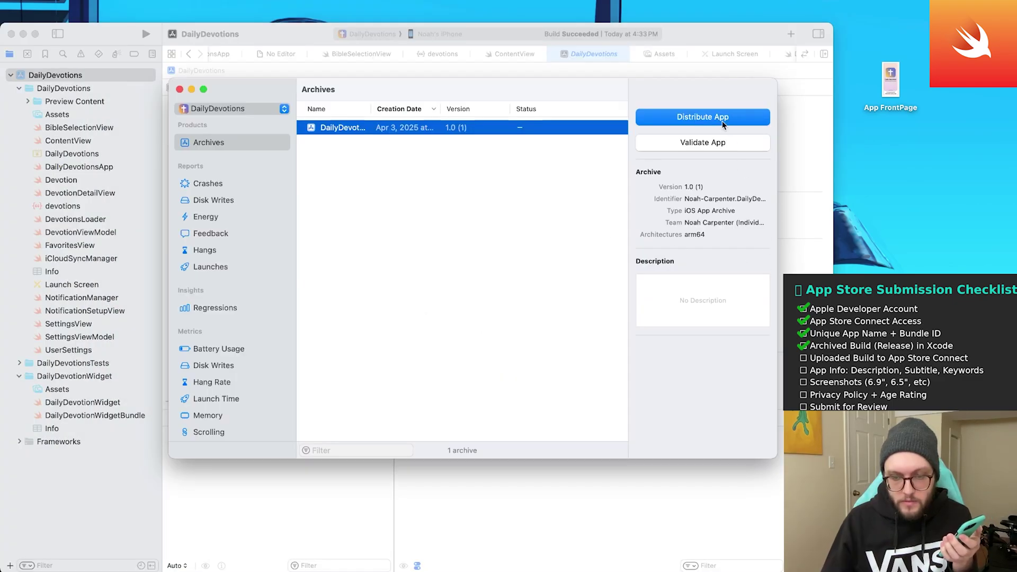
# - Distribute the selected archive with the App Store Connect method and show the uploaded app in App Store Connect
pyautogui.click(722, 124)
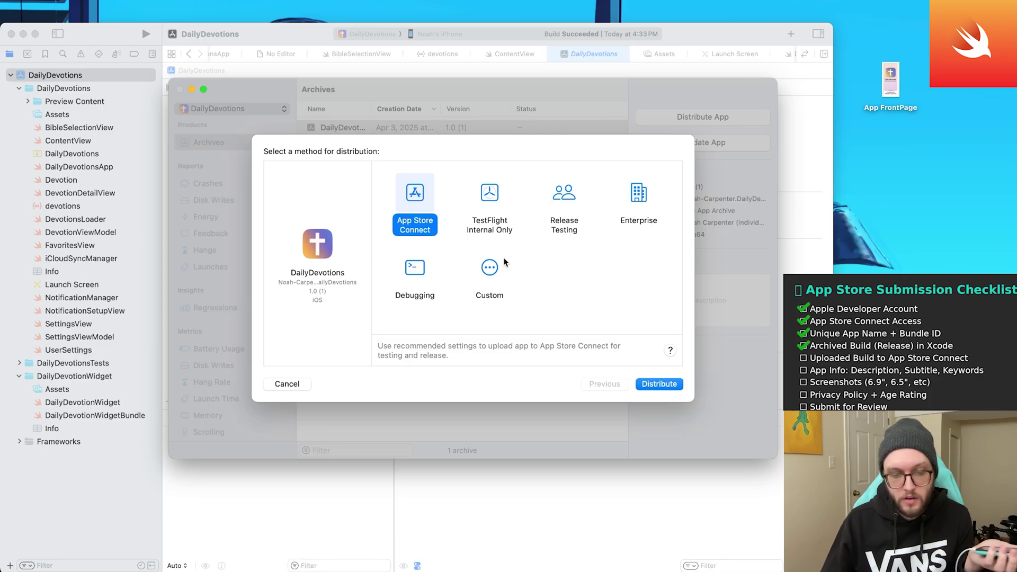
pyautogui.click(675, 385)
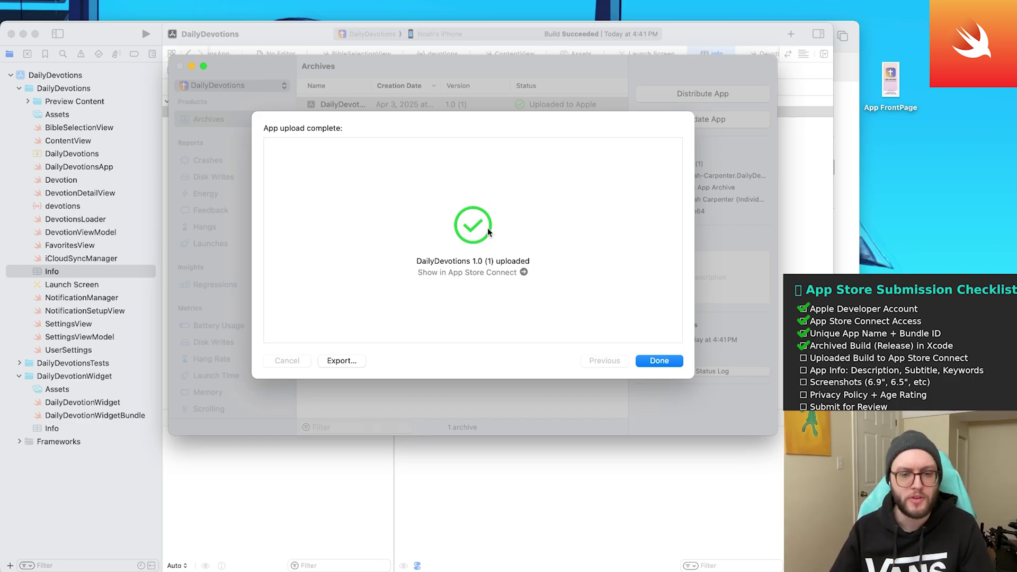
pyautogui.click(523, 273)
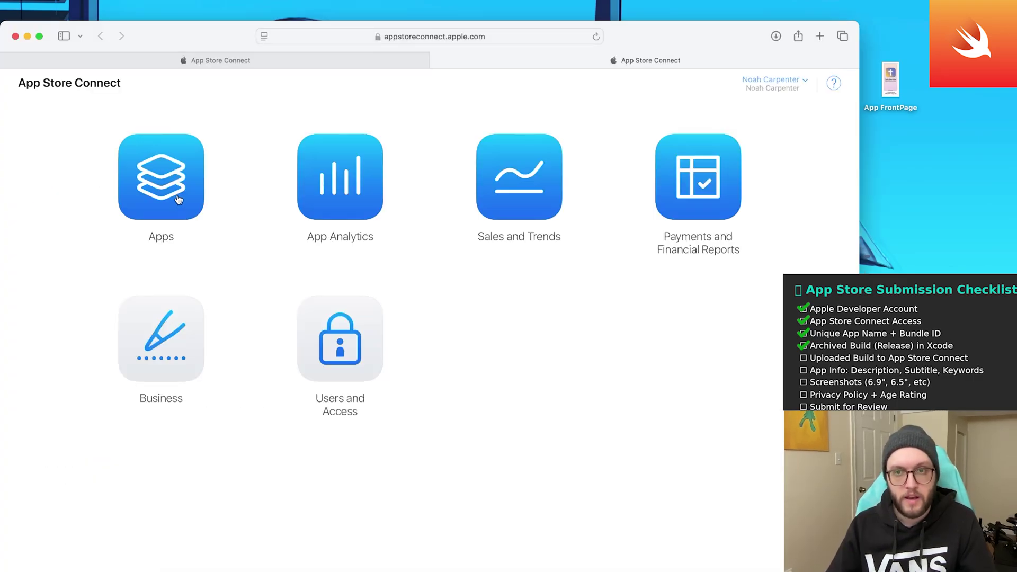
# - Open the Daily Devotions app record in App Store Connect and go to its App Information page
pyautogui.click(177, 200)
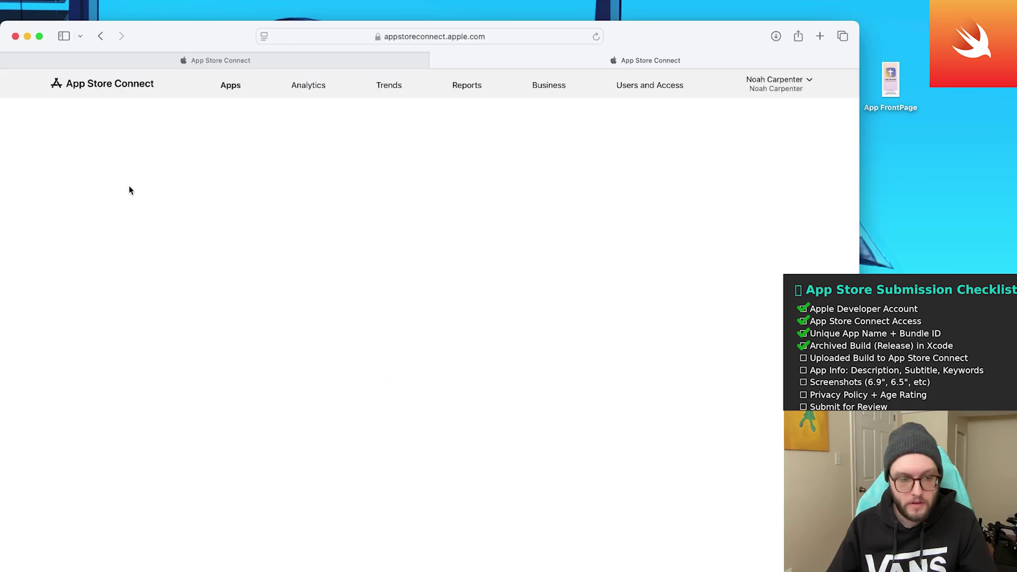
pyautogui.click(113, 207)
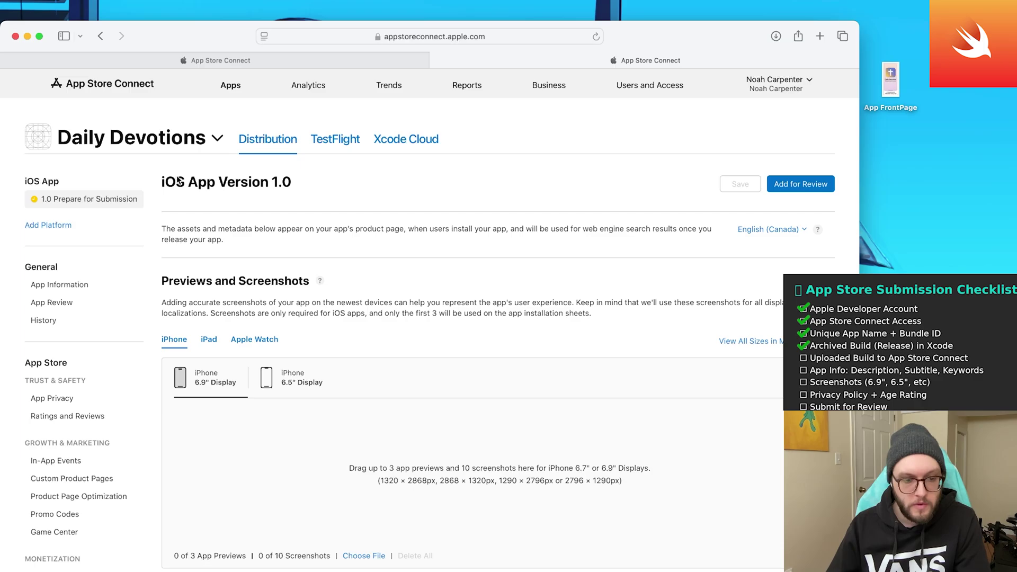
pyautogui.scroll(-1, 310, 366)
pyautogui.scroll(1, 309, 367)
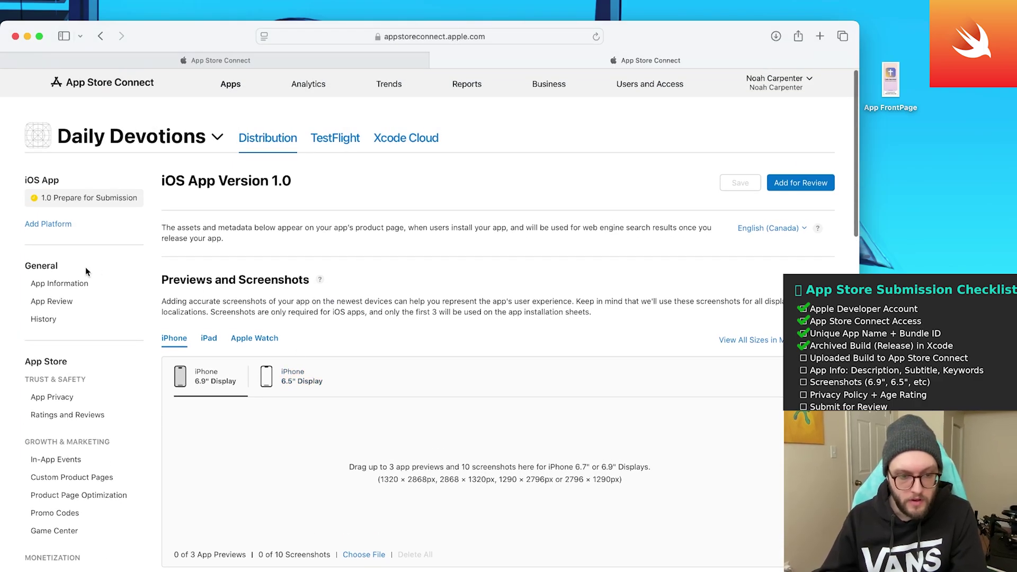
pyautogui.click(62, 283)
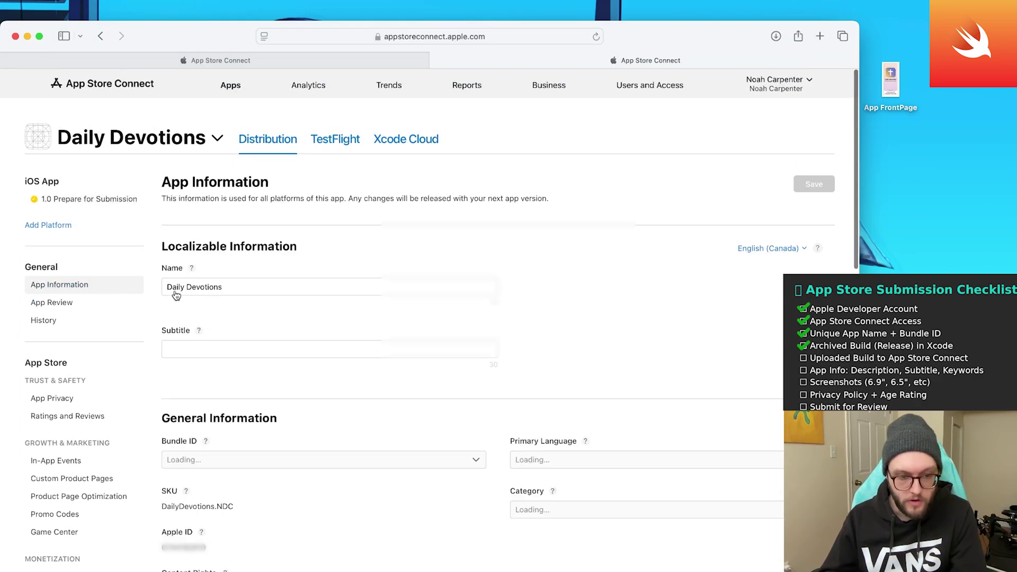
# - Set the app's subtitle to "A daily verse and reflection"
pyautogui.scroll(-2, 228, 287)
pyautogui.click(207, 296)
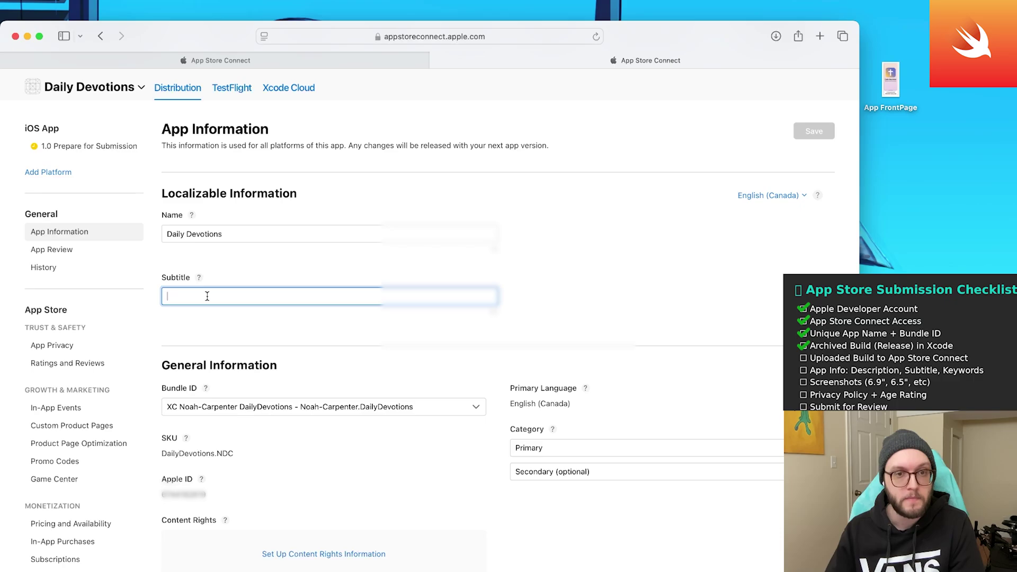
pyautogui.write('A daily verse and reflection')
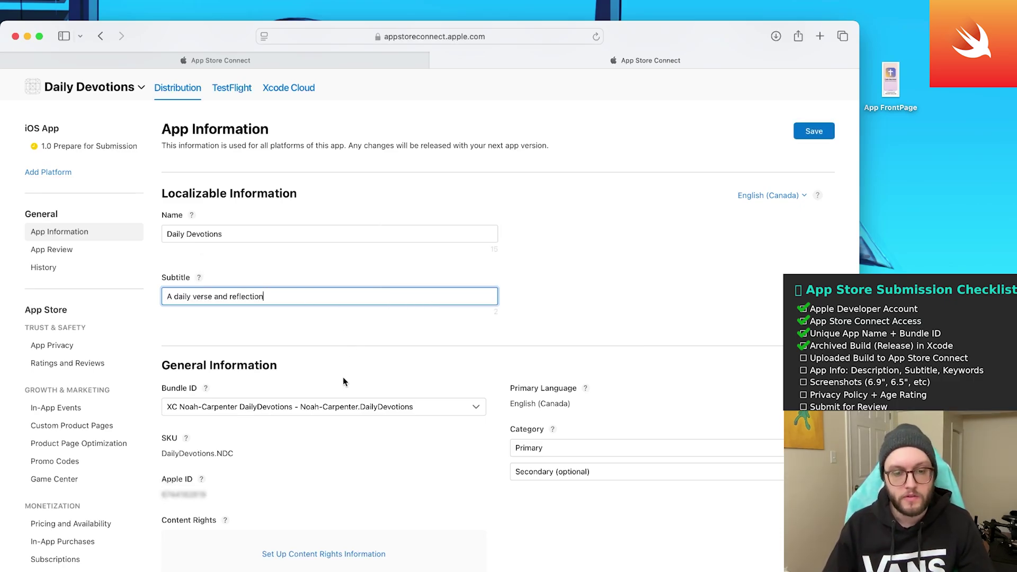
pyautogui.press('Return')
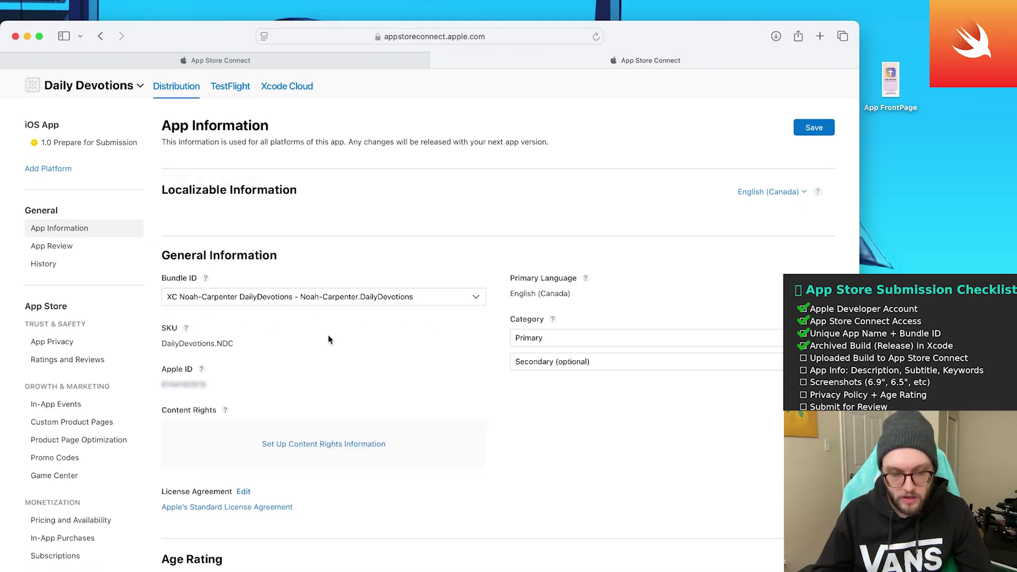
# - Set the app's primary category to Lifestyle and its secondary category to Education
pyautogui.moveTo(199, 371)
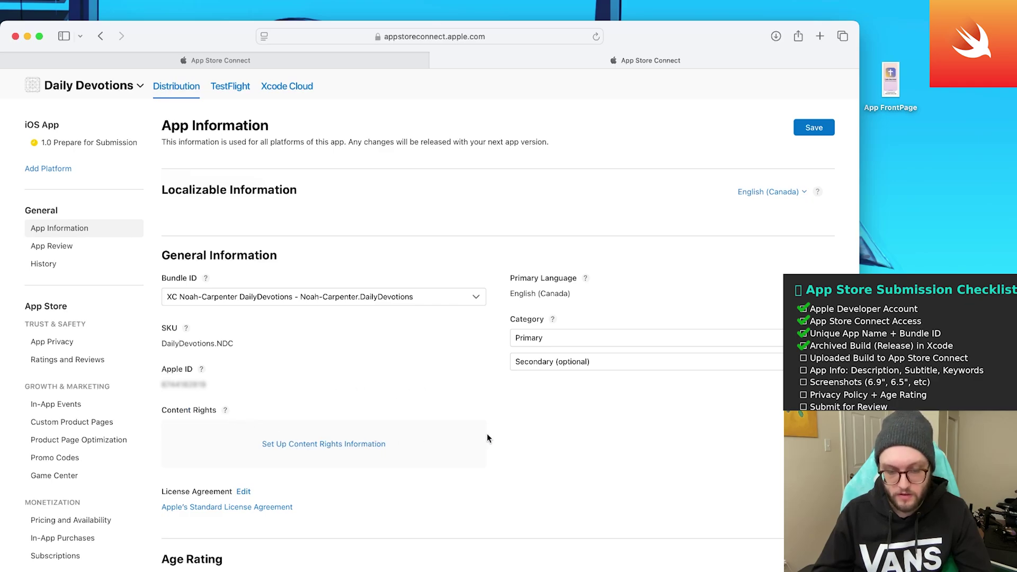
pyautogui.click(608, 338)
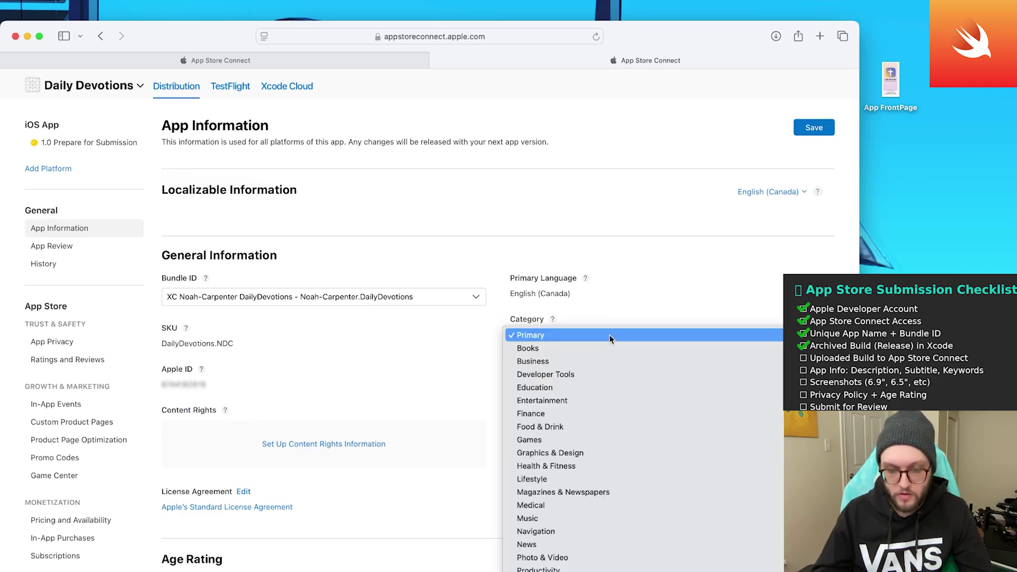
pyautogui.click(609, 332)
pyautogui.click(612, 338)
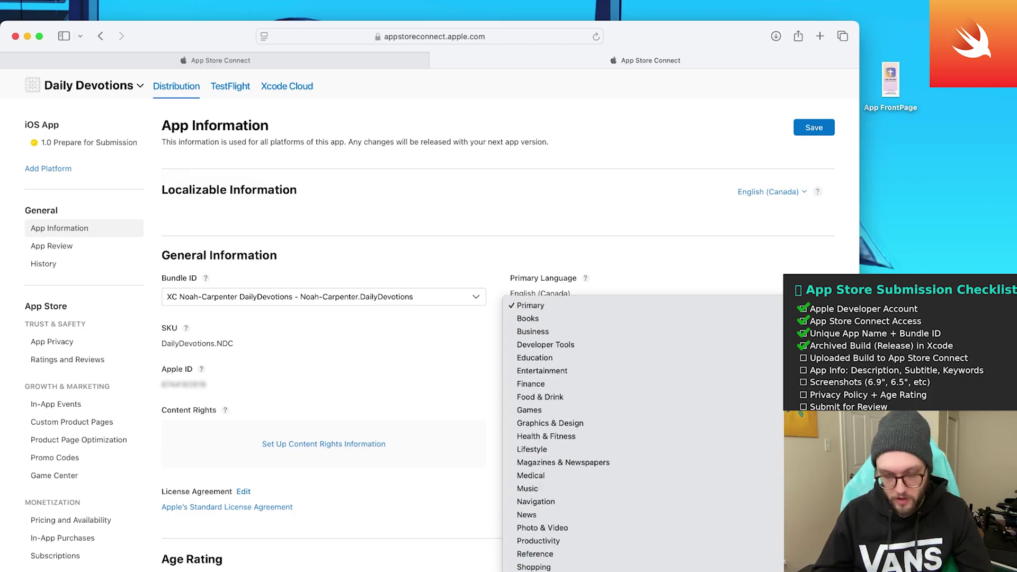
pyautogui.click(531, 450)
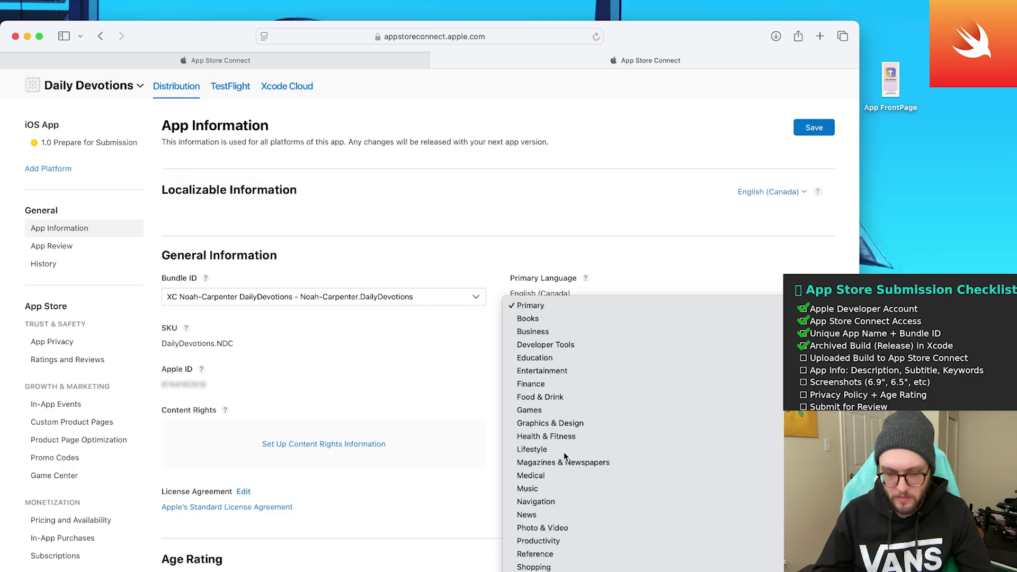
pyautogui.click(576, 361)
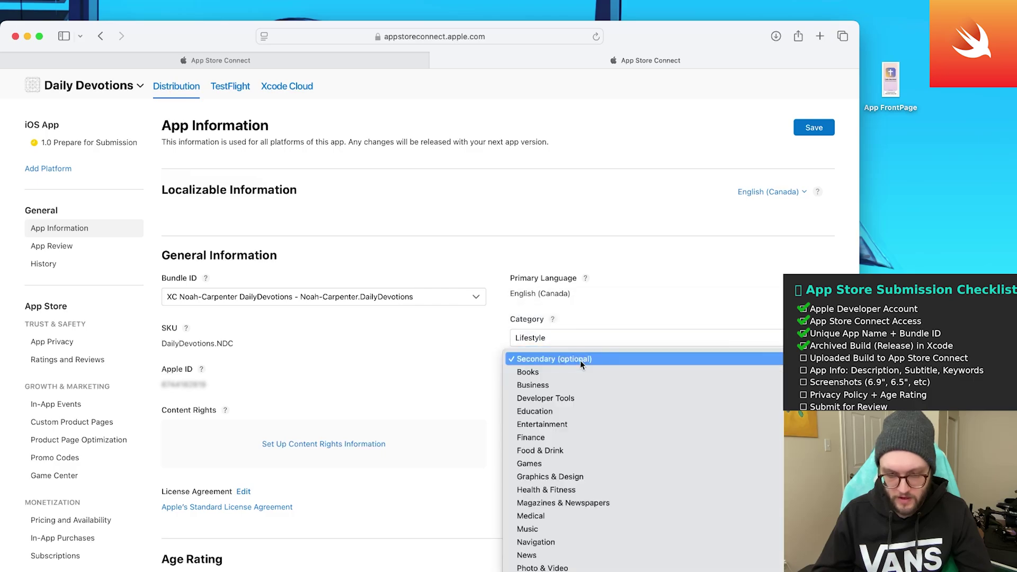
pyautogui.click(570, 413)
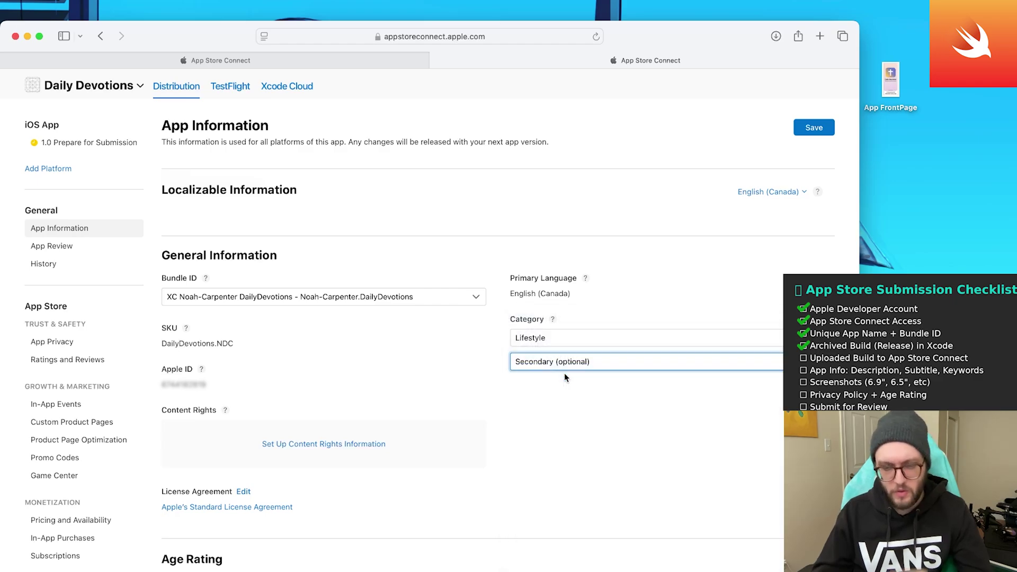
# - Review the age rating, encryption documentation, server notification and shared secret sections of the app information
pyautogui.scroll(-6, 497, 437)
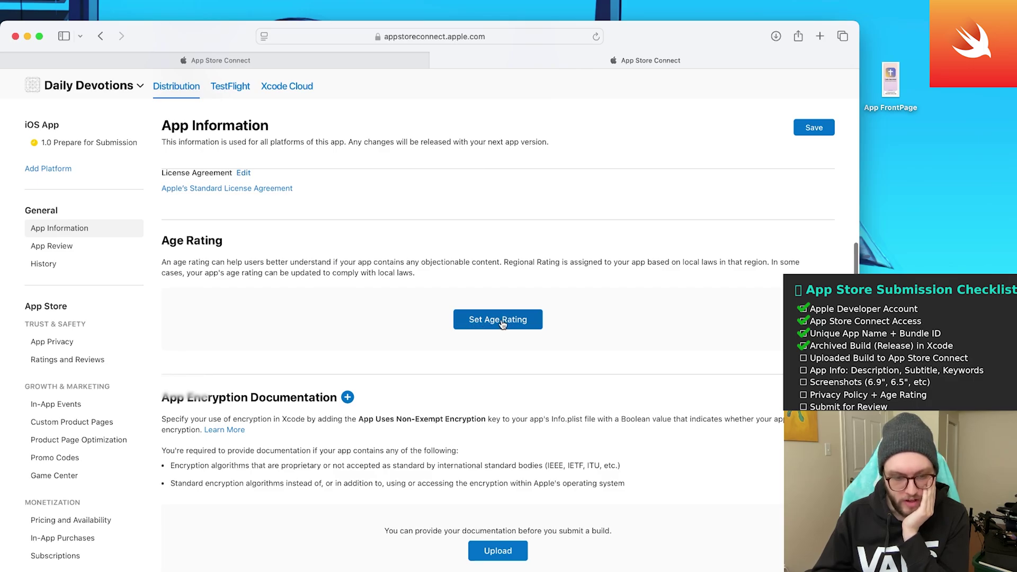
pyautogui.scroll(-5, 193, 168)
pyautogui.moveTo(162, 168); pyautogui.dragTo(326, 169)
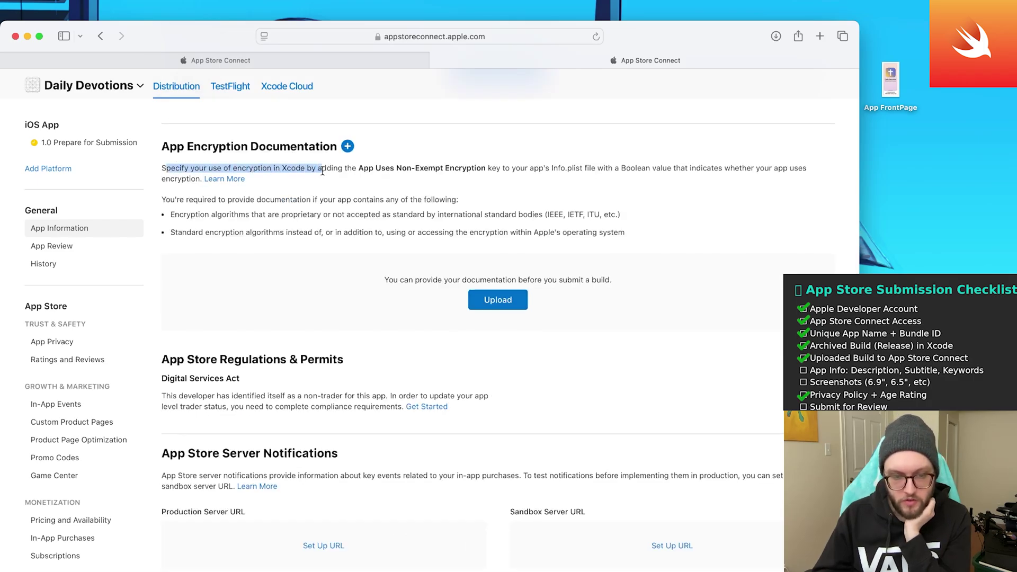
pyautogui.click(325, 174)
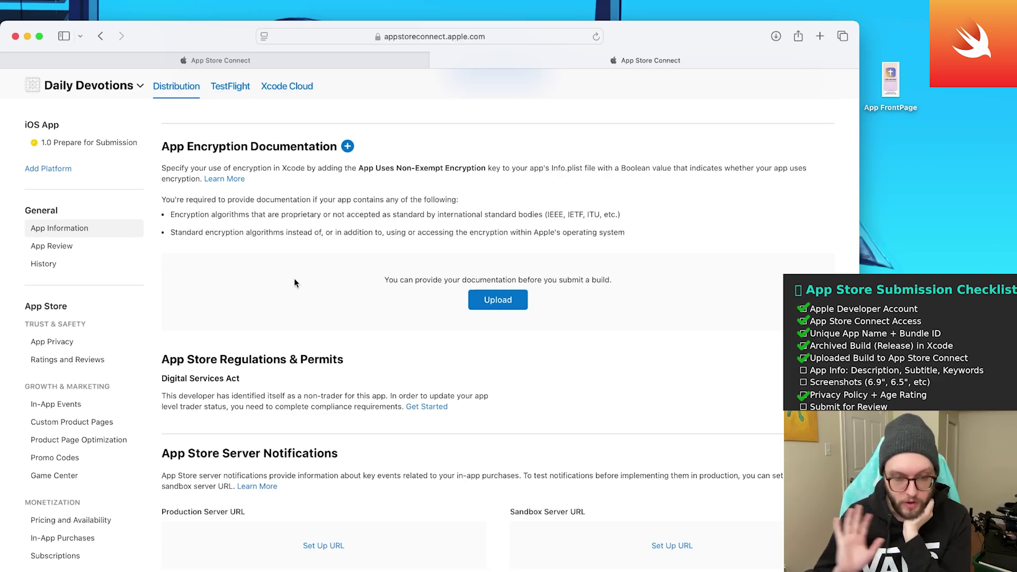
pyautogui.moveTo(385, 280); pyautogui.dragTo(641, 278)
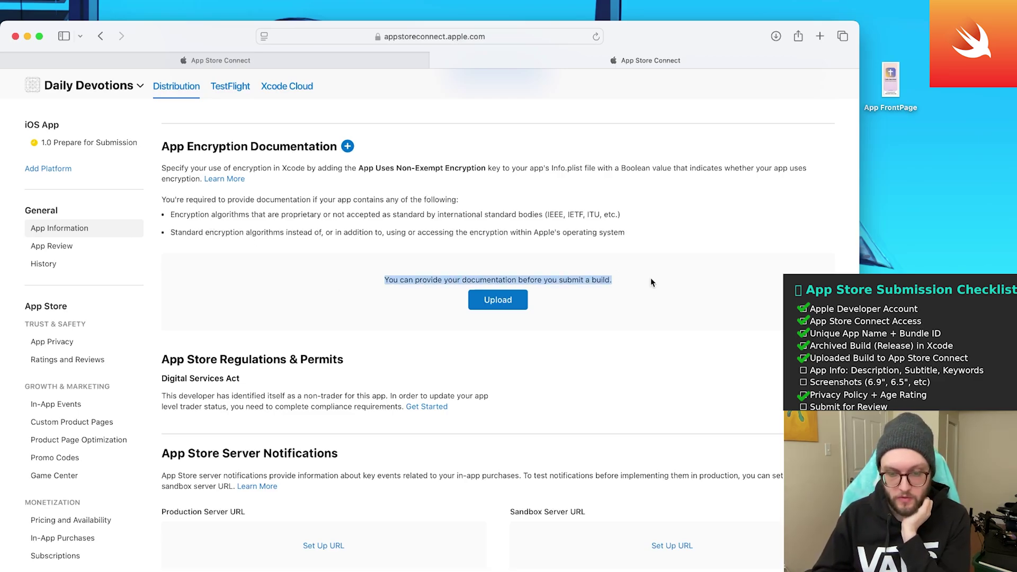
pyautogui.click(651, 282)
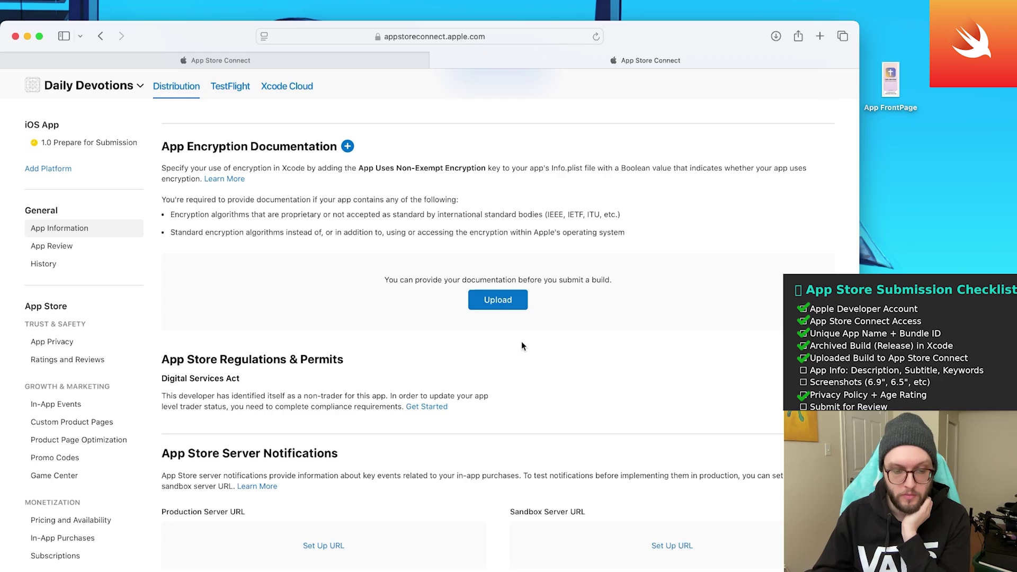
pyautogui.scroll(-5, 371, 324)
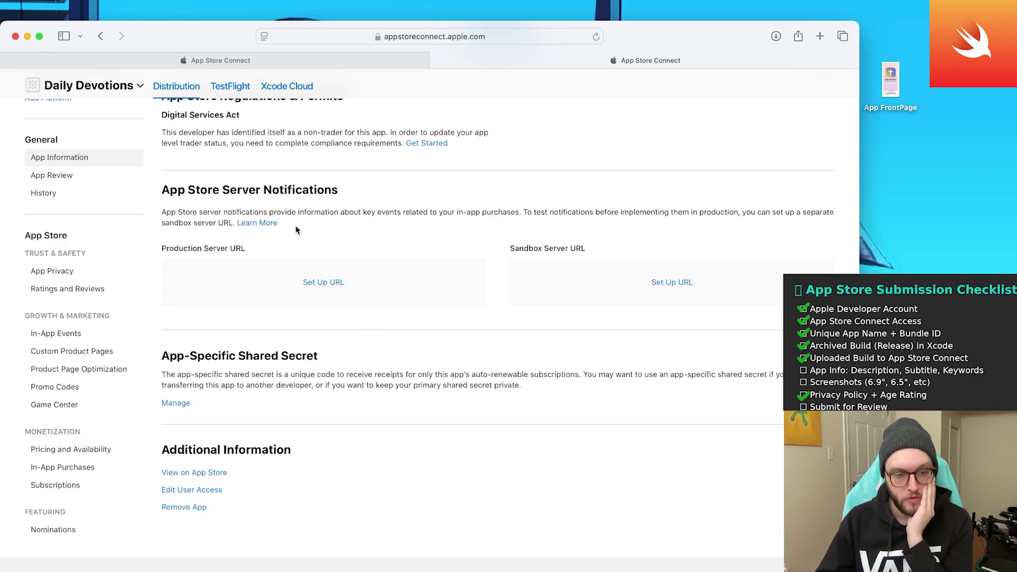
pyautogui.moveTo(296, 228); pyautogui.dragTo(162, 212)
pyautogui.click(243, 246)
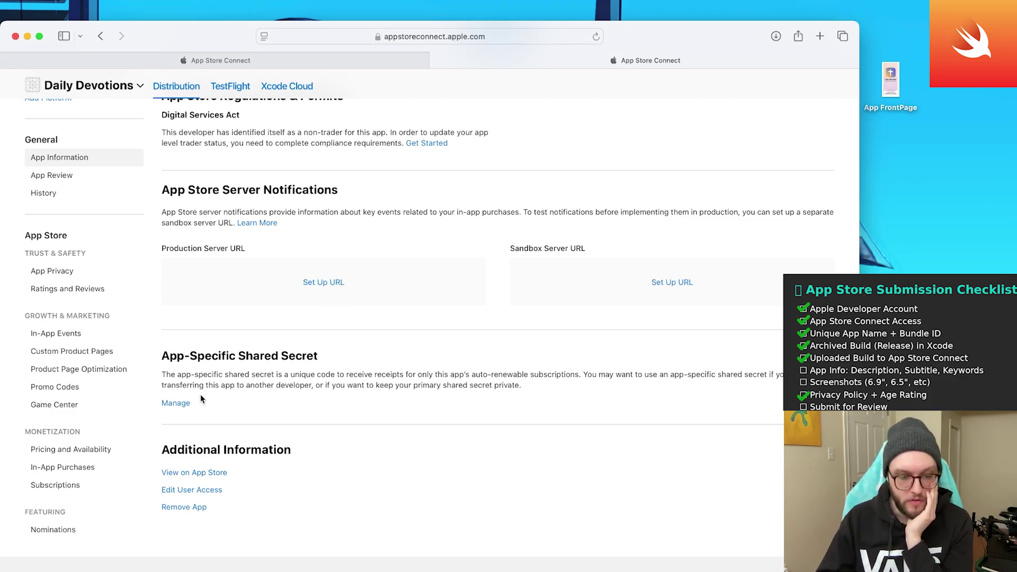
# - Save the changes to the app information
pyautogui.scroll(3, 184, 411)
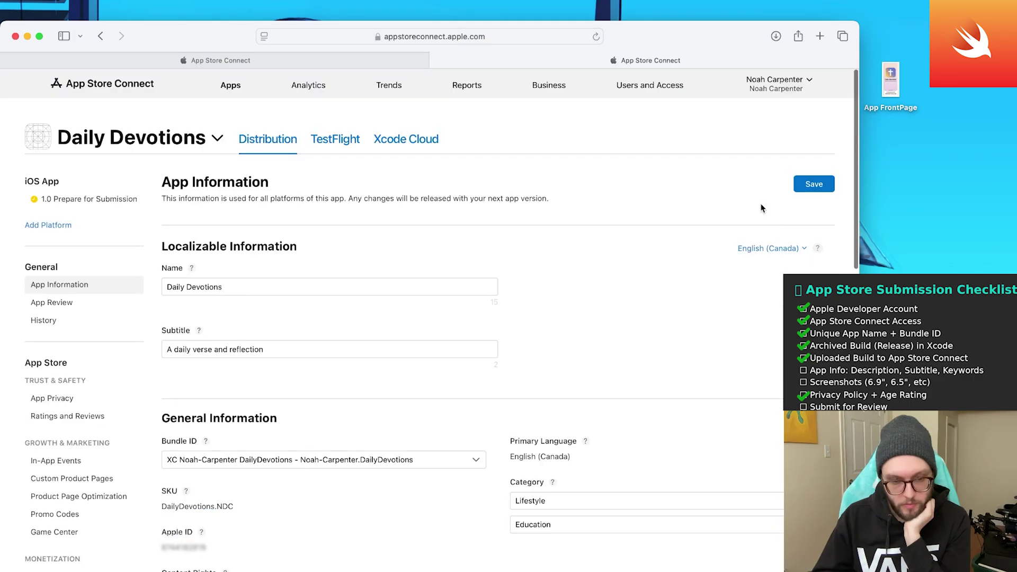
pyautogui.click(797, 184)
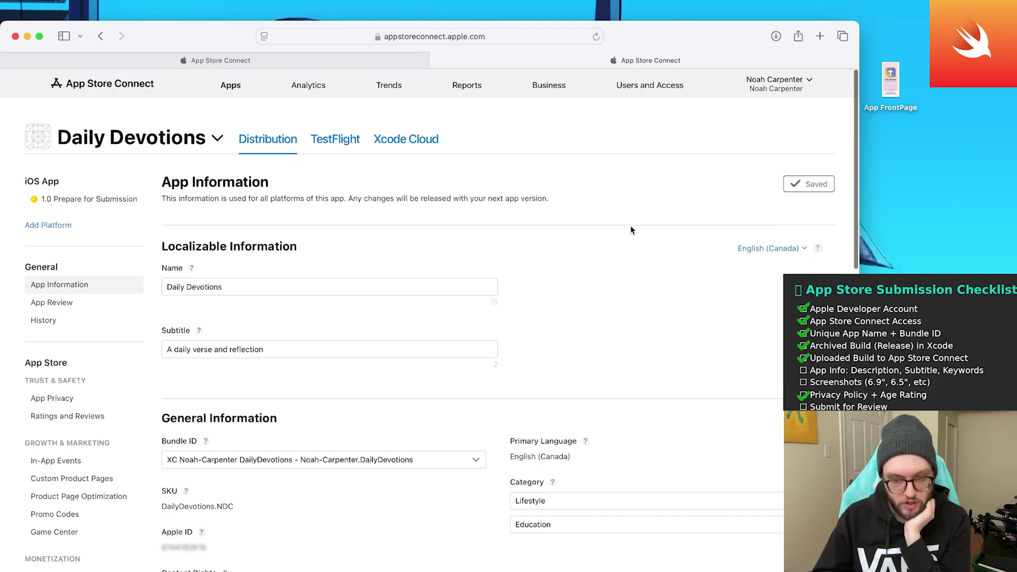
# - Open the iOS 1.0 version page and examine the screenshot size requirements for iPhone and iPad displays
pyautogui.click(68, 203)
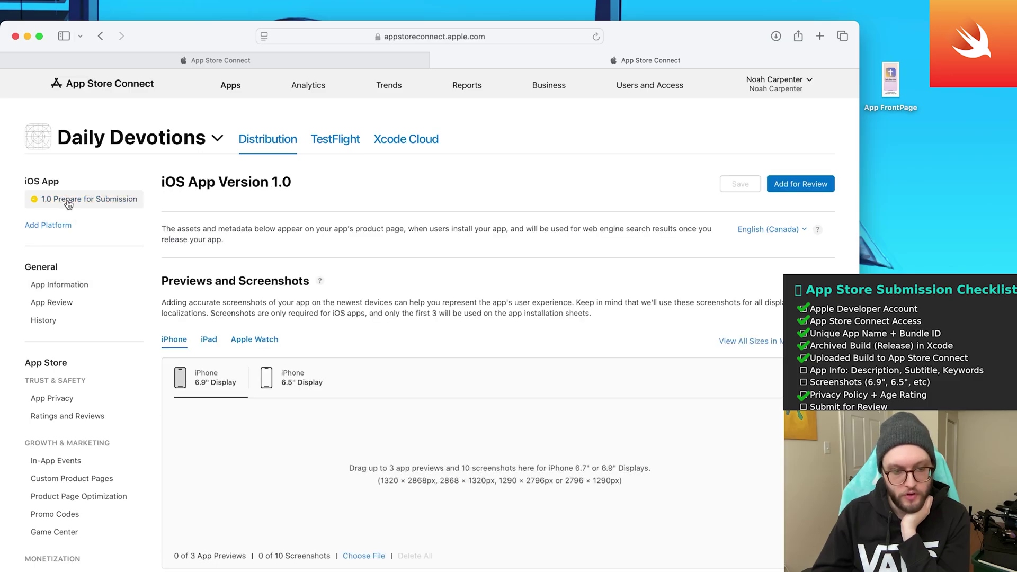
pyautogui.scroll(-4, 330, 322)
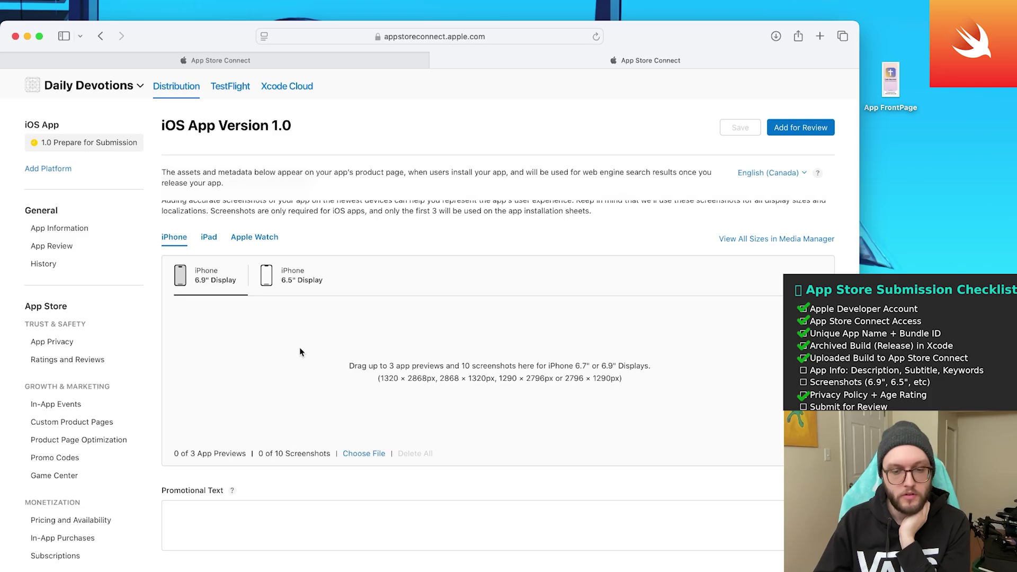
pyautogui.moveTo(373, 382); pyautogui.dragTo(617, 383)
pyautogui.click(637, 383)
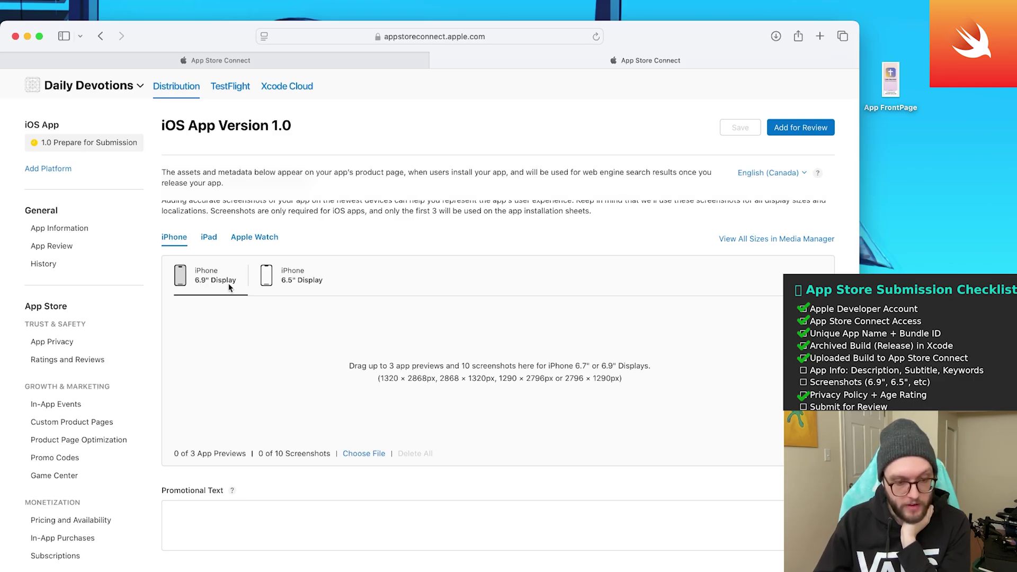
pyautogui.click(209, 237)
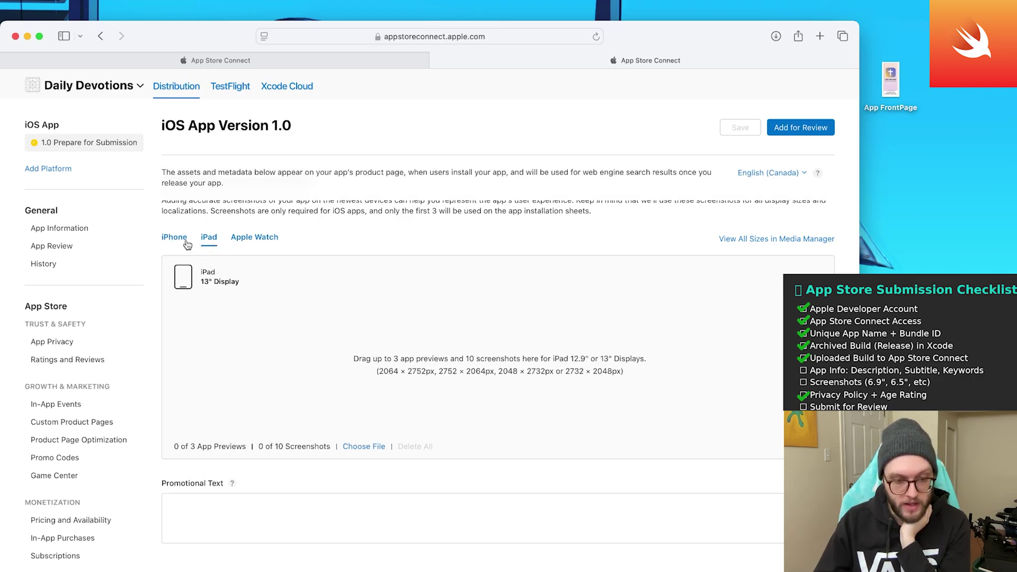
pyautogui.click(186, 243)
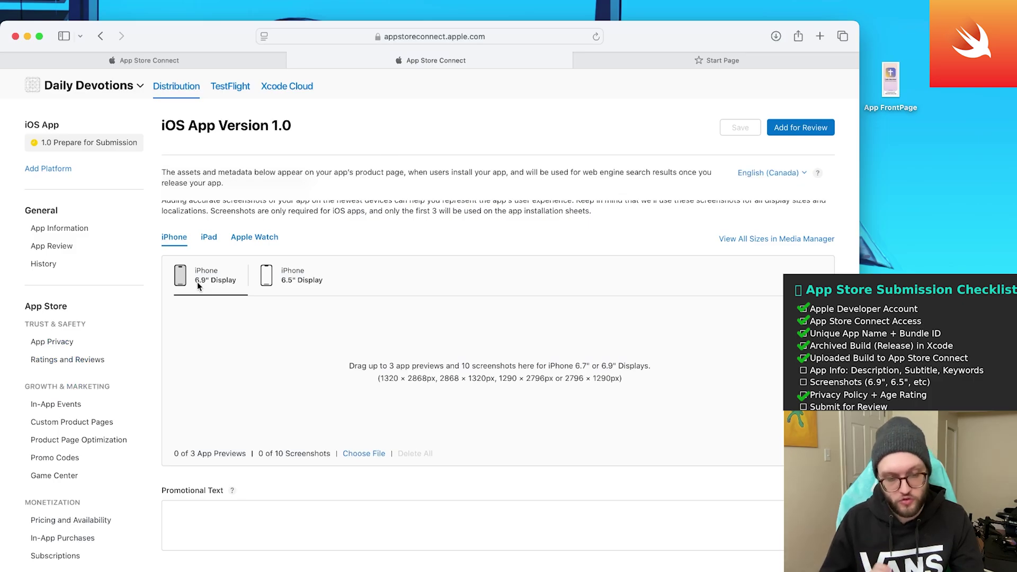
# - Search the web for "6.9" iphone display" and read which iPhone has a 6.9-inch screen
pyautogui.click(645, 61)
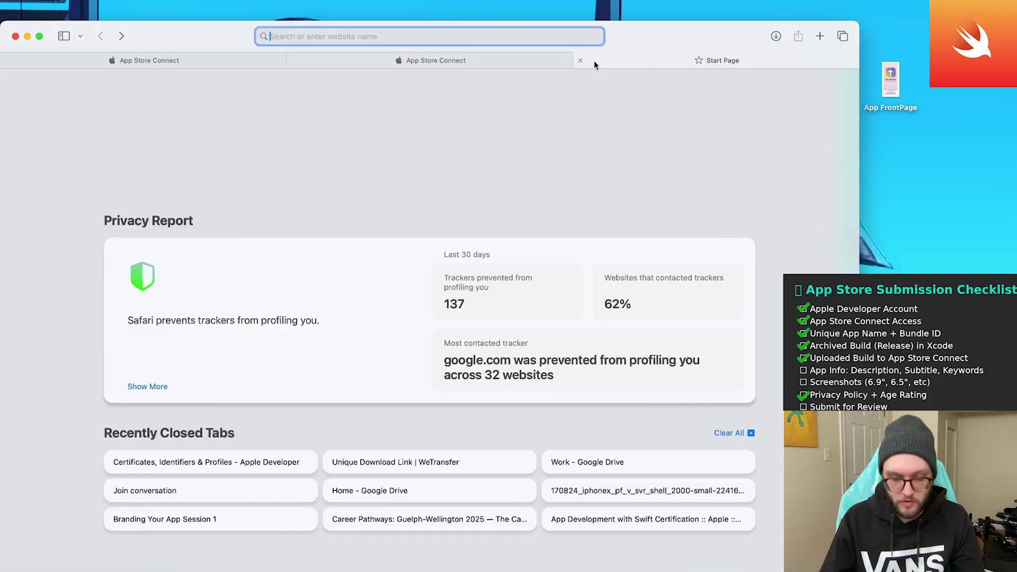
pyautogui.write('6.9"')
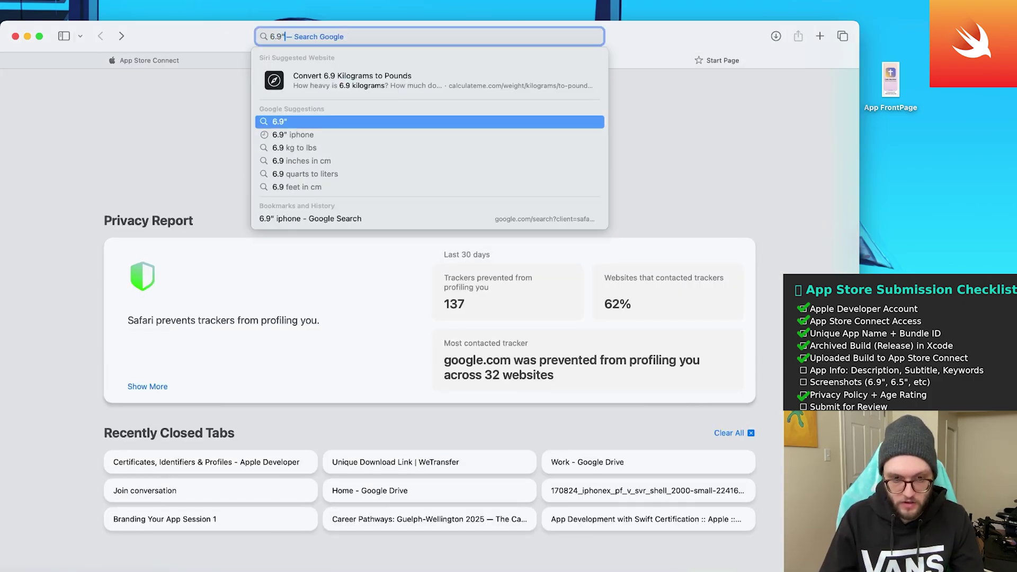
pyautogui.write(' iphone display')
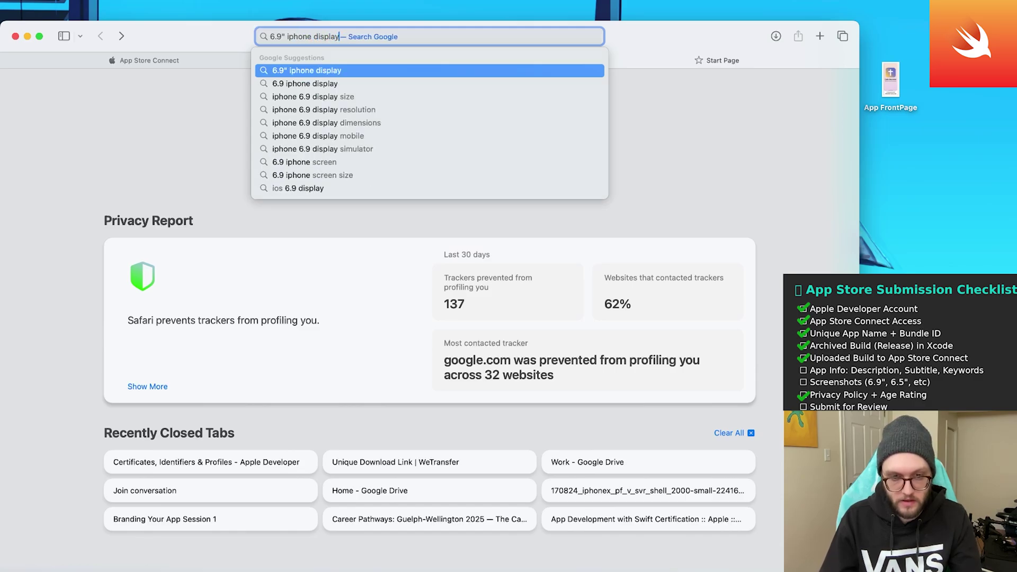
pyautogui.press('Return')
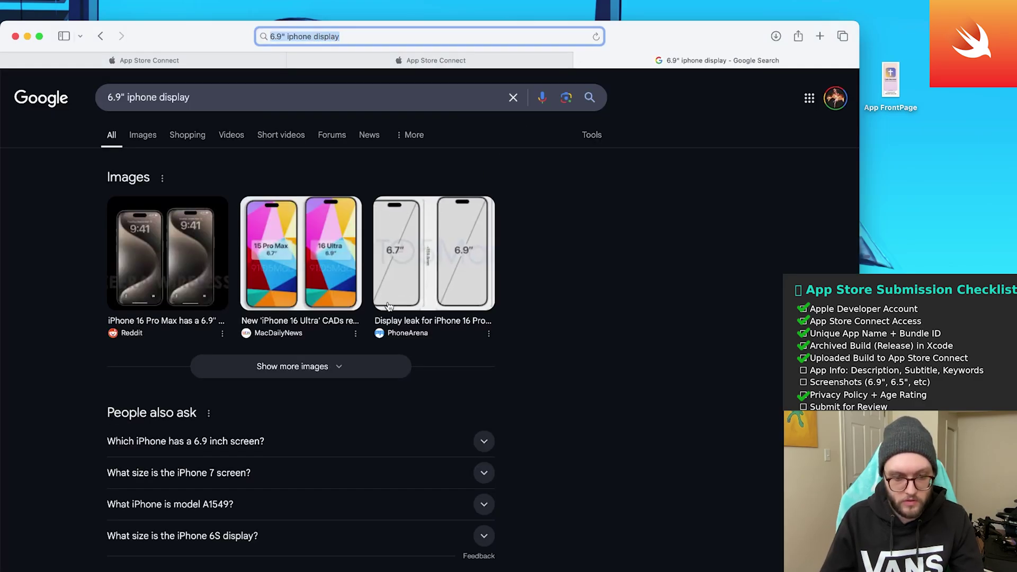
pyautogui.click(487, 445)
pyautogui.scroll(-1, 488, 445)
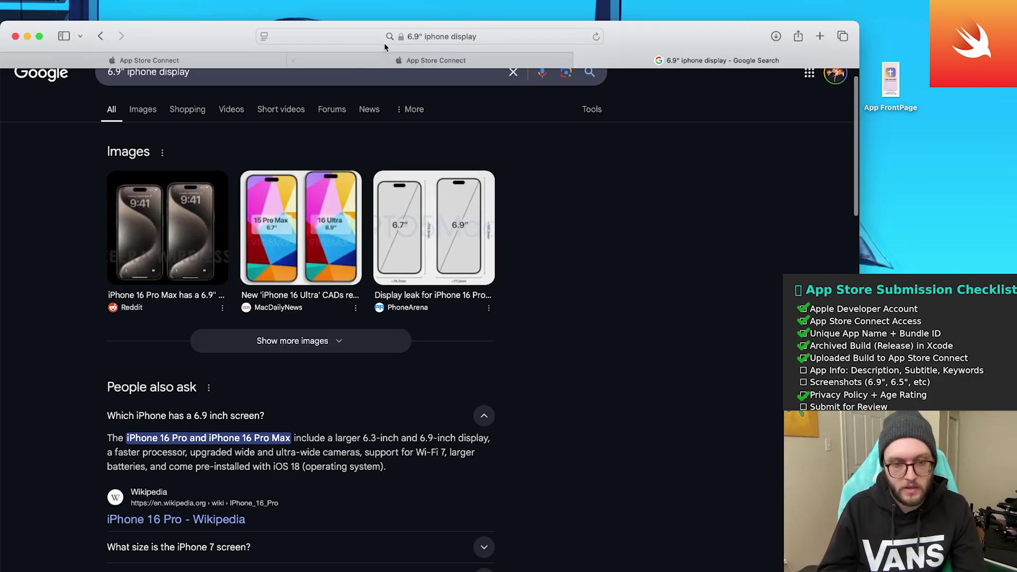
# - Preview the App FrontPage image from the desktop, close it and return to the iOS 1.0 version page
pyautogui.click(893, 82)
pyautogui.doubleClick(891, 83)
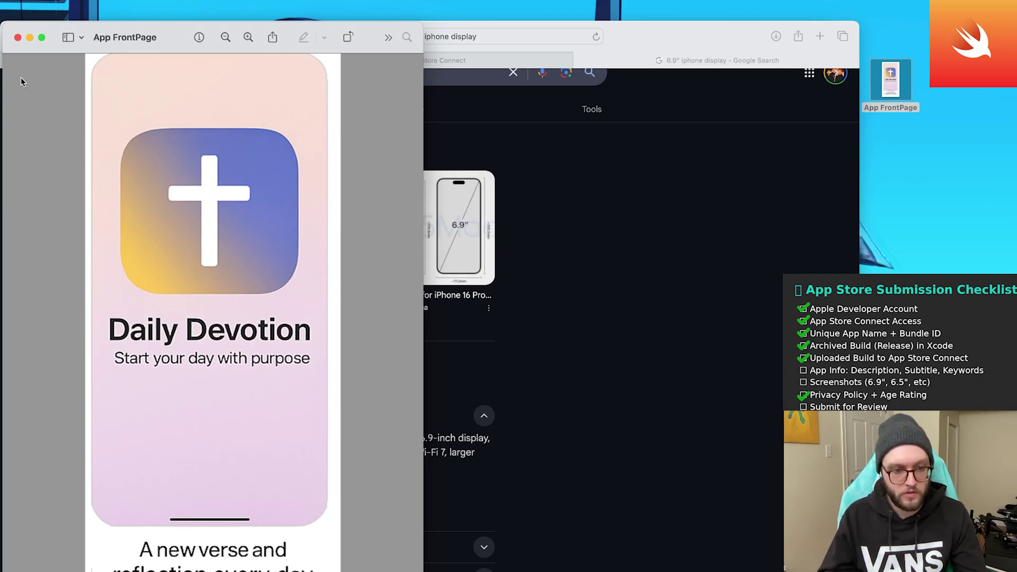
pyautogui.click(18, 37)
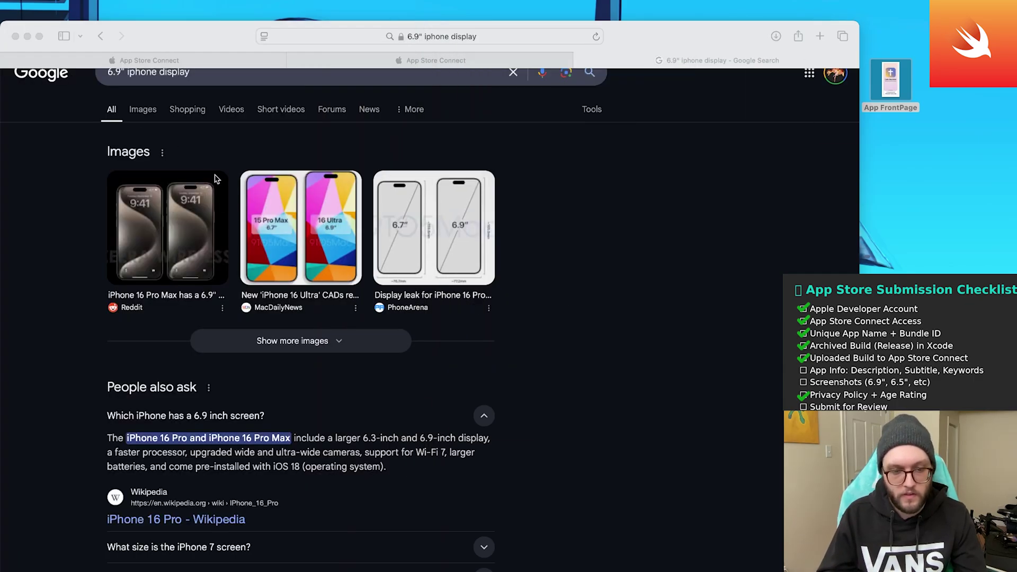
pyautogui.click(465, 62)
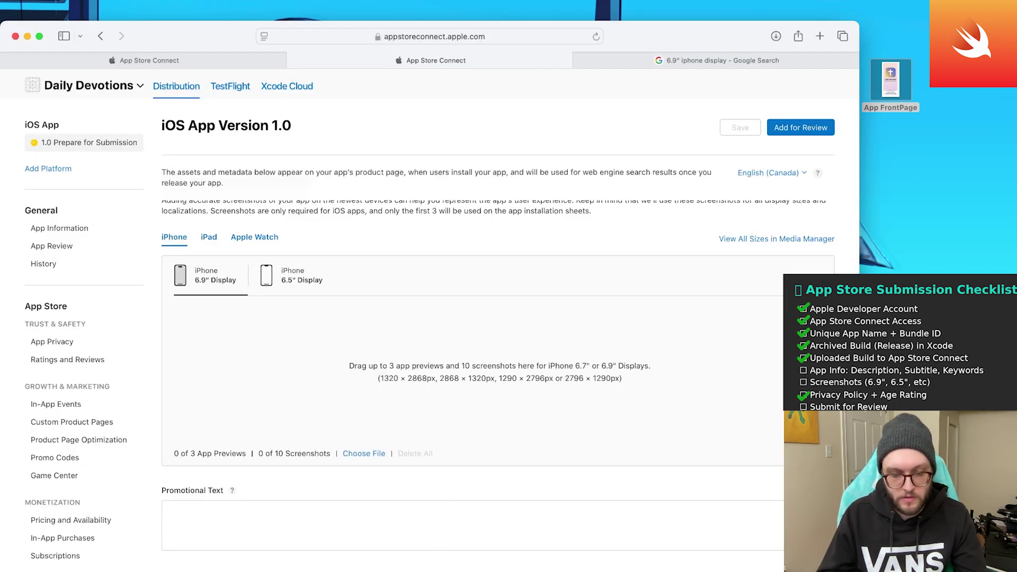
# - Switch to Xcode, run DailyDevotions on the iPhone 16 Pro Max simulator and capture a screenshot of its launch screen
pyautogui.press('super+Tab')
pyautogui.click(464, 34)
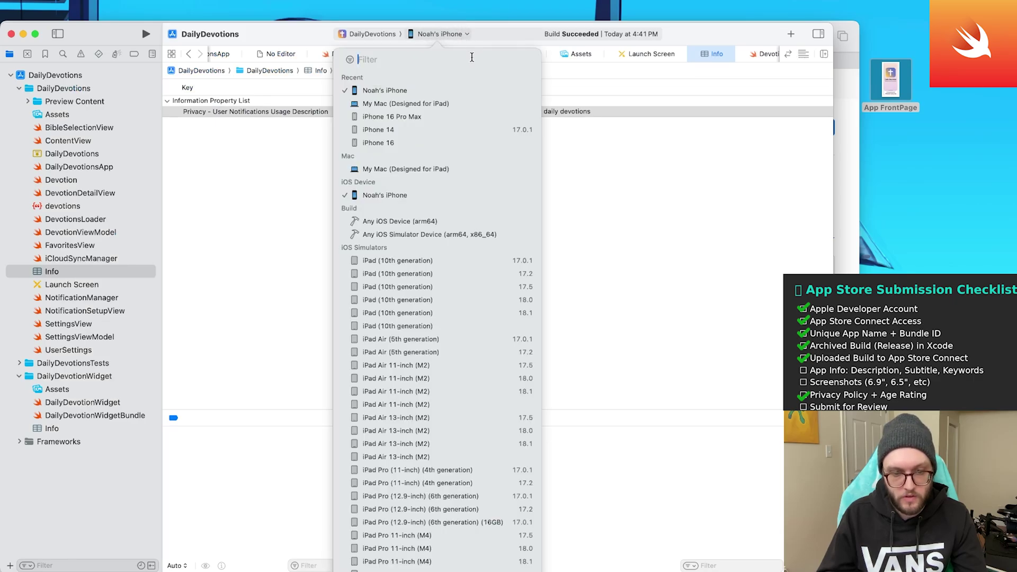
pyautogui.click(438, 117)
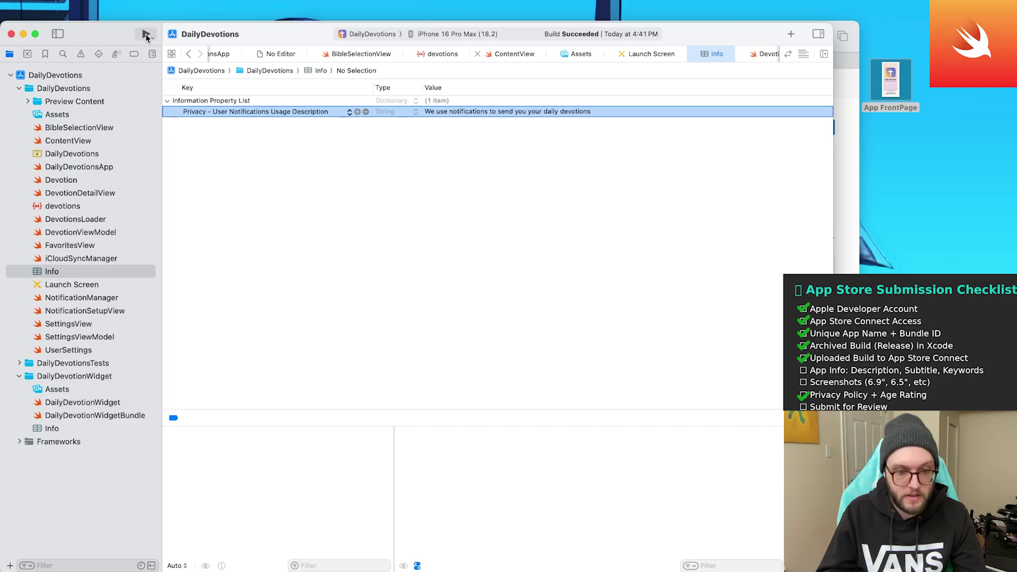
pyautogui.click(145, 34)
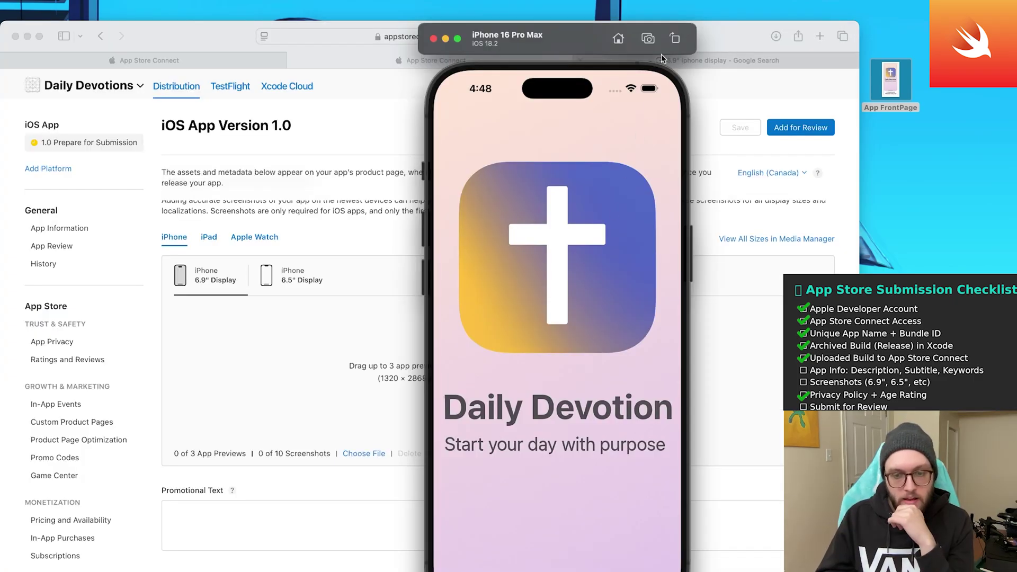
pyautogui.click(647, 43)
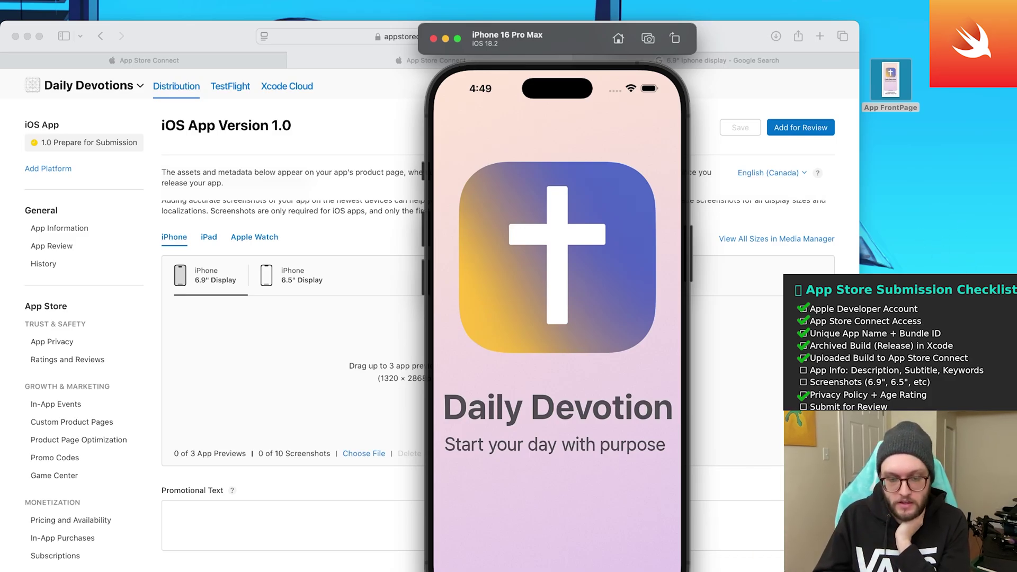
# - Upload the App FrontPage image and the simulator screenshot to the iPhone 6.9" Display screenshots of version 1.0
pyautogui.moveTo(890, 80); pyautogui.dragTo(351, 351)
pyautogui.click(354, 396)
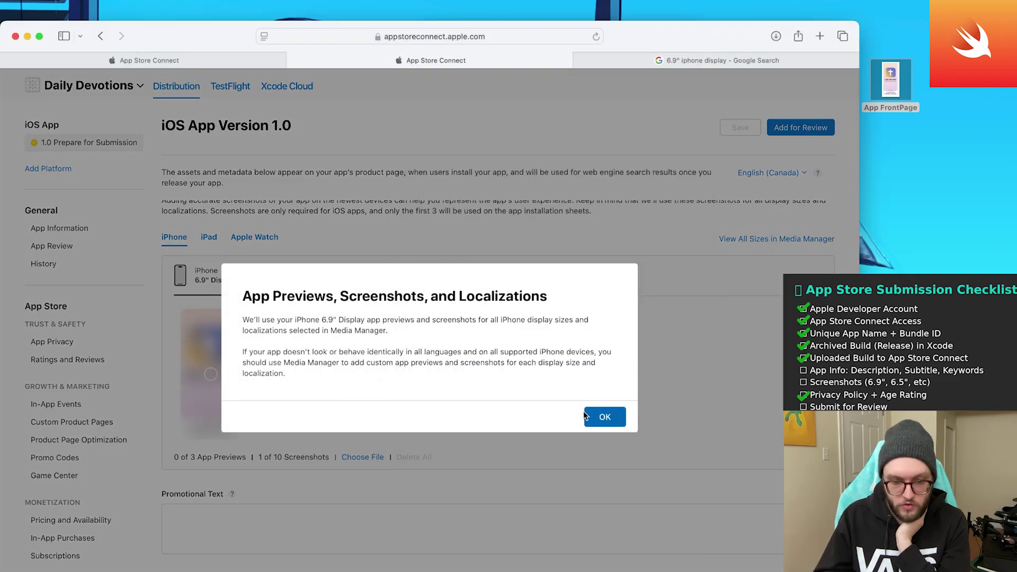
pyautogui.click(604, 419)
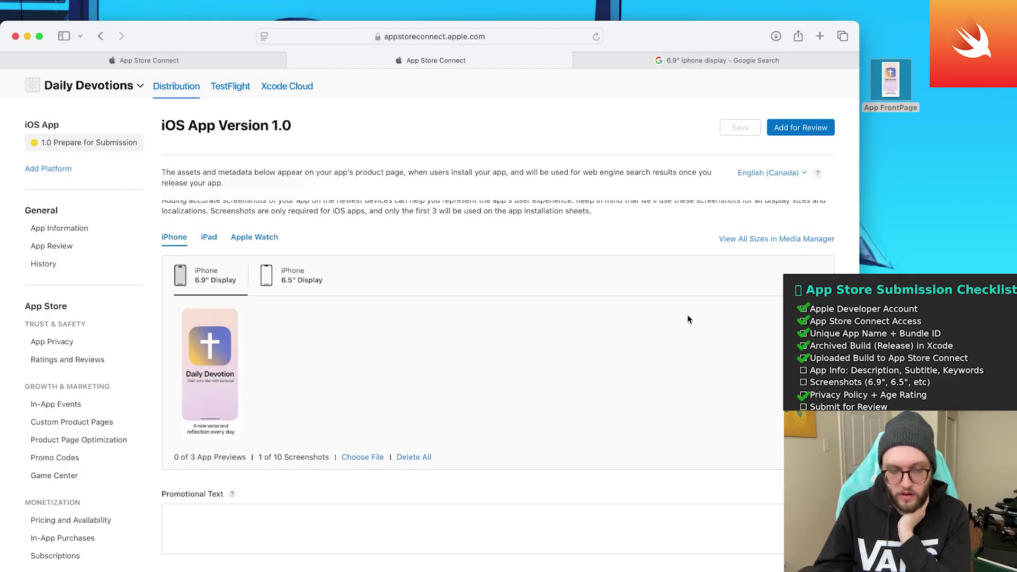
pyautogui.moveTo(890, 80); pyautogui.dragTo(378, 407)
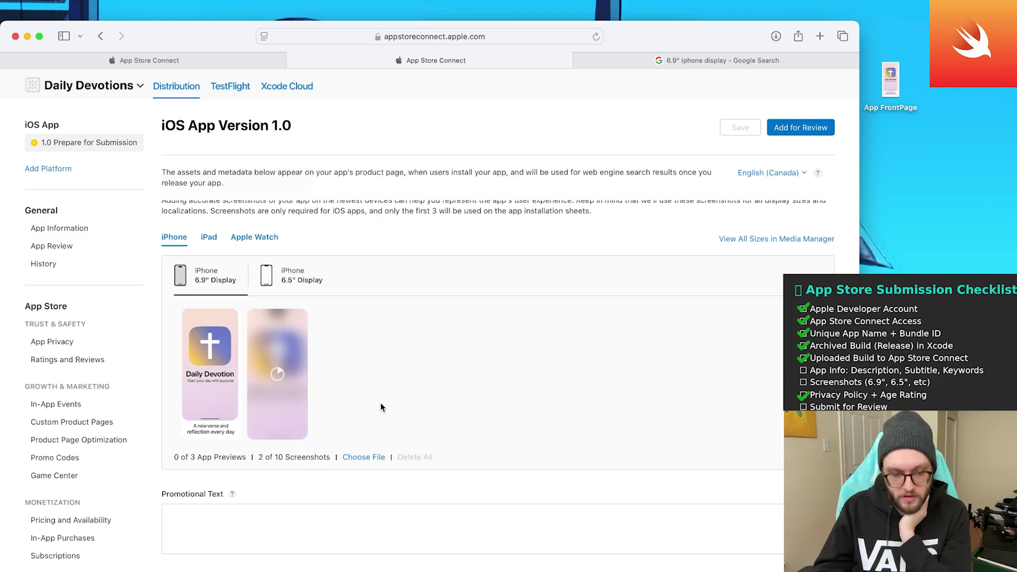
# - Open the simulator screenshot in Preview and check its pixel dimensions without resizing it
pyautogui.rightClick(889, 82)
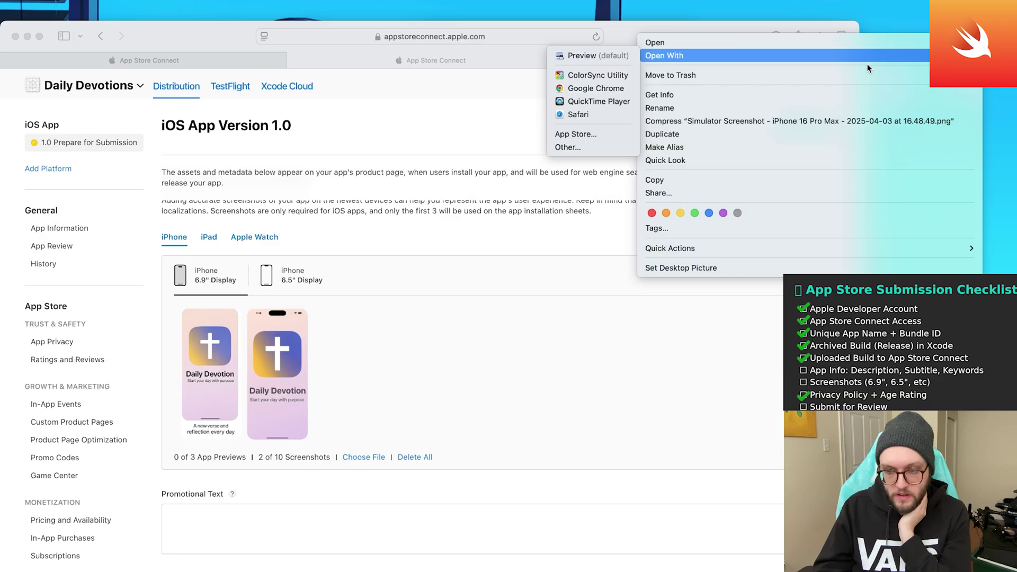
pyautogui.moveTo(859, 55)
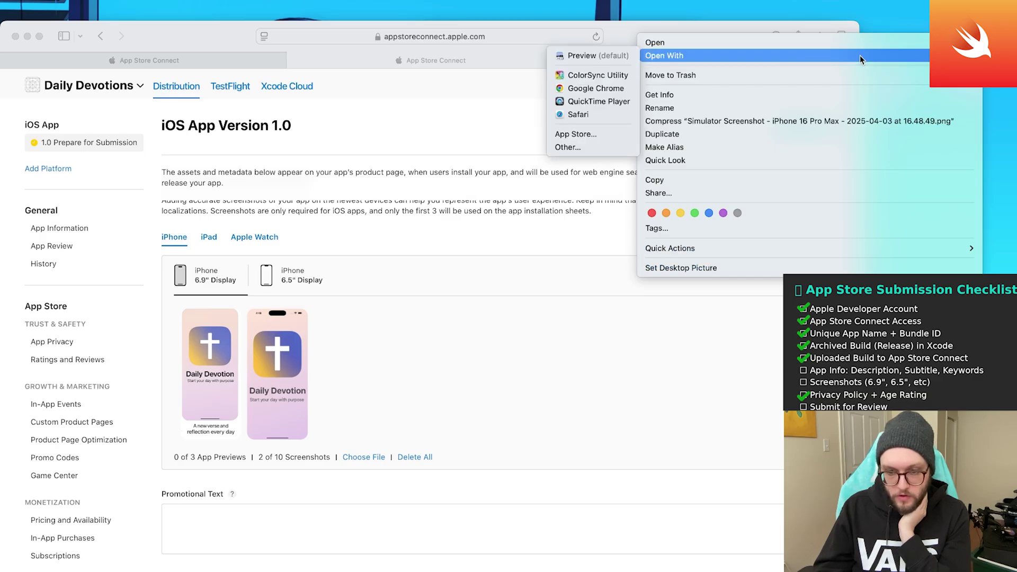
pyautogui.click(617, 55)
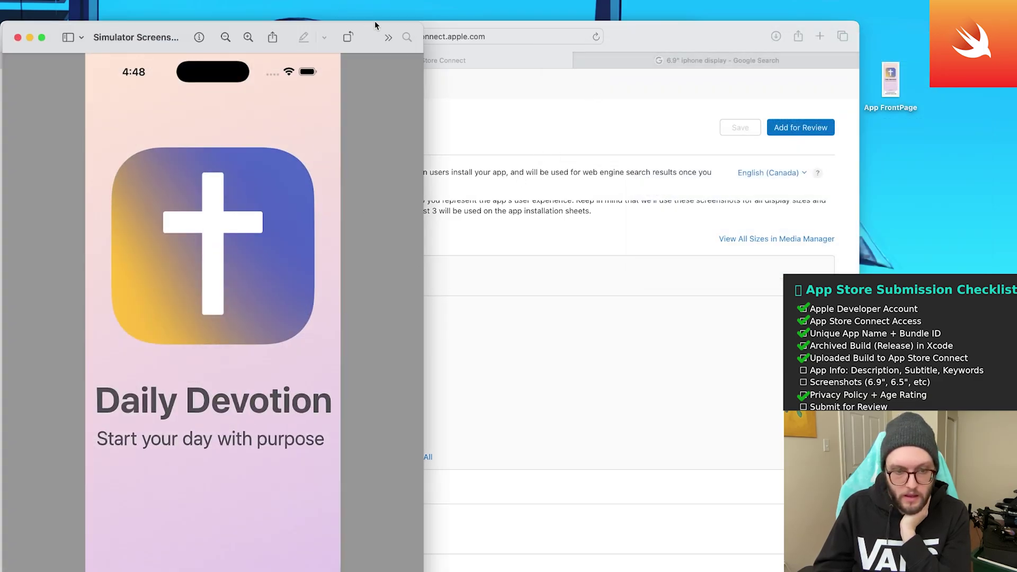
pyautogui.click(388, 37)
pyautogui.click(418, 42)
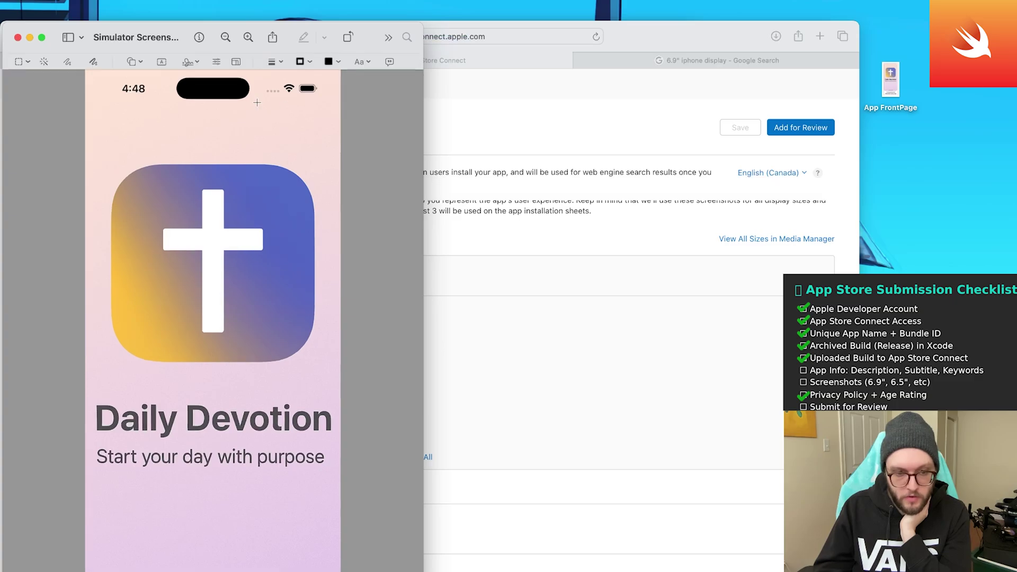
pyautogui.click(238, 63)
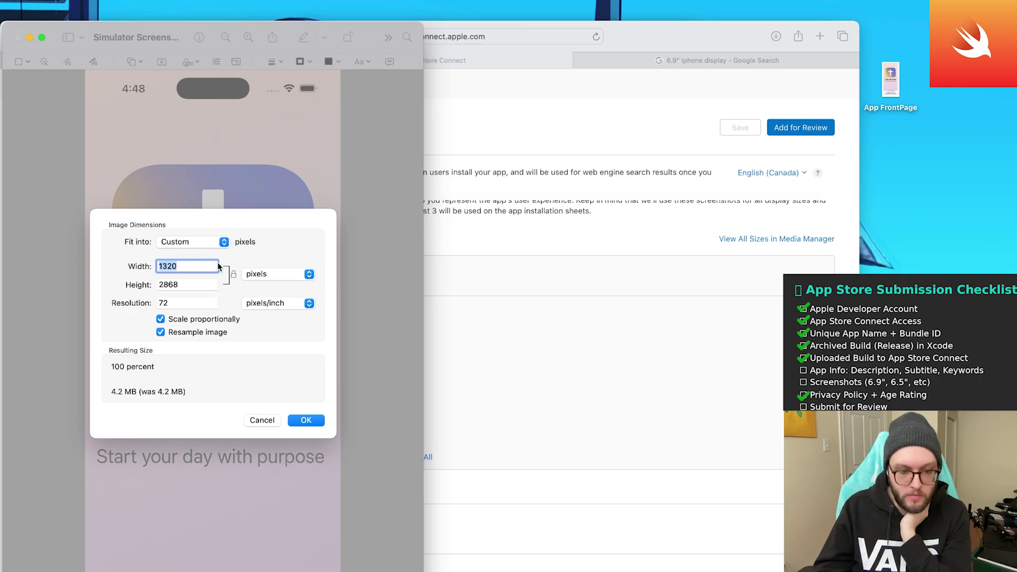
pyautogui.click(261, 420)
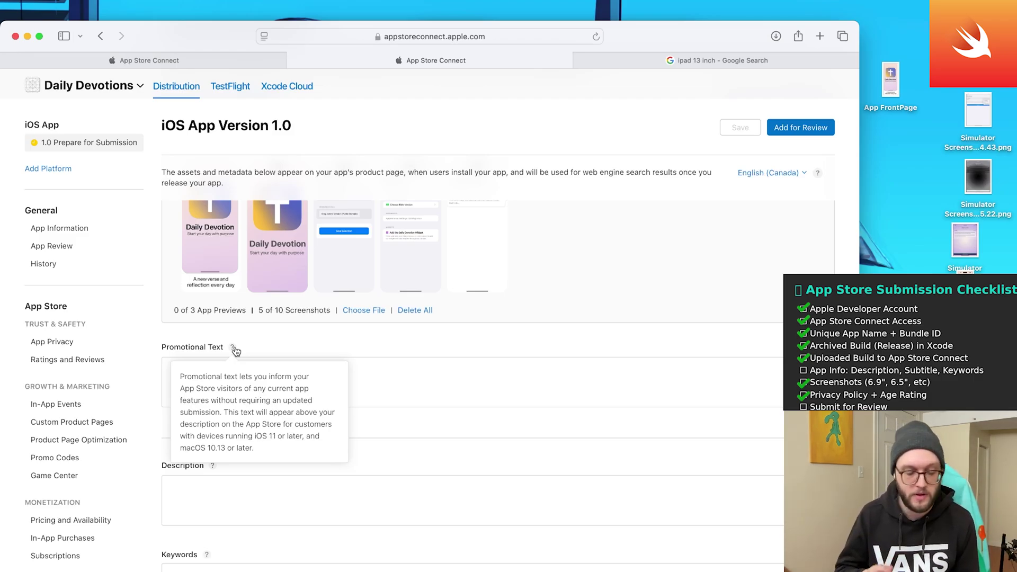
# - Fill in the promotional text, the app description and the keywords "bible,devotion,daily verse,christian,scripture,inspiration,faith,god," for version 1.0
pyautogui.click(478, 404)
pyautogui.scroll(-2, 478, 404)
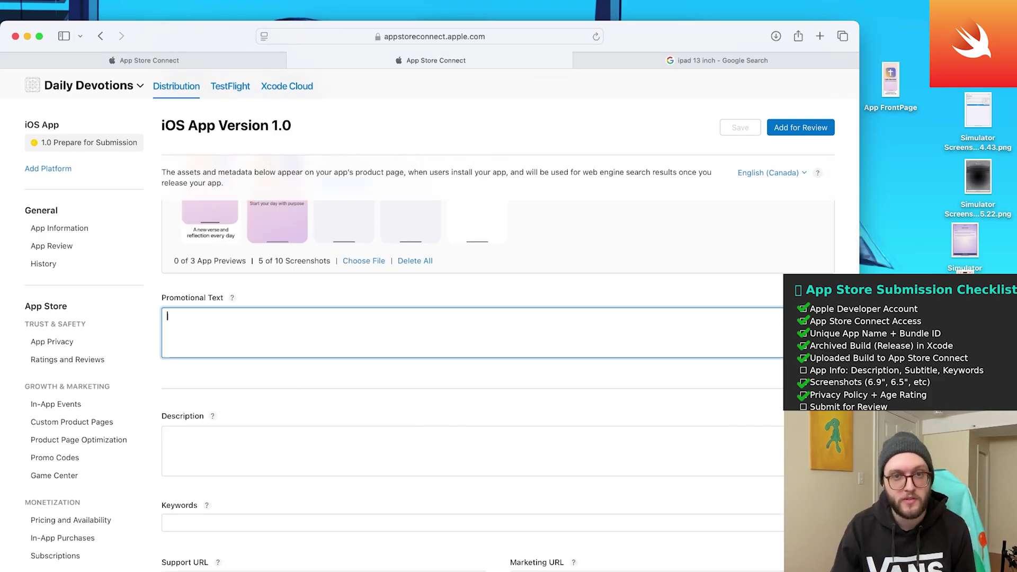
pyautogui.click(286, 466)
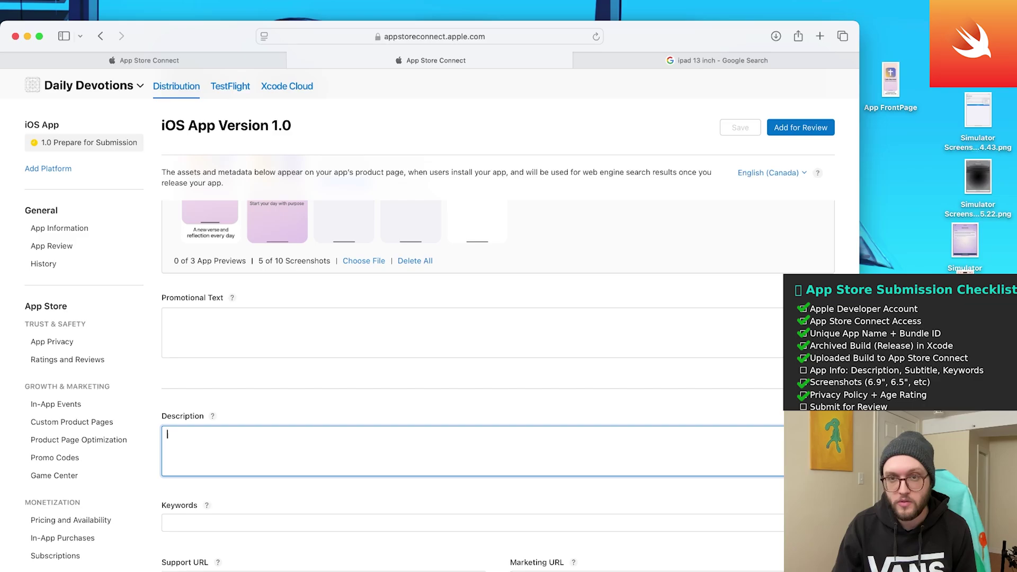
pyautogui.press('super+Tab')
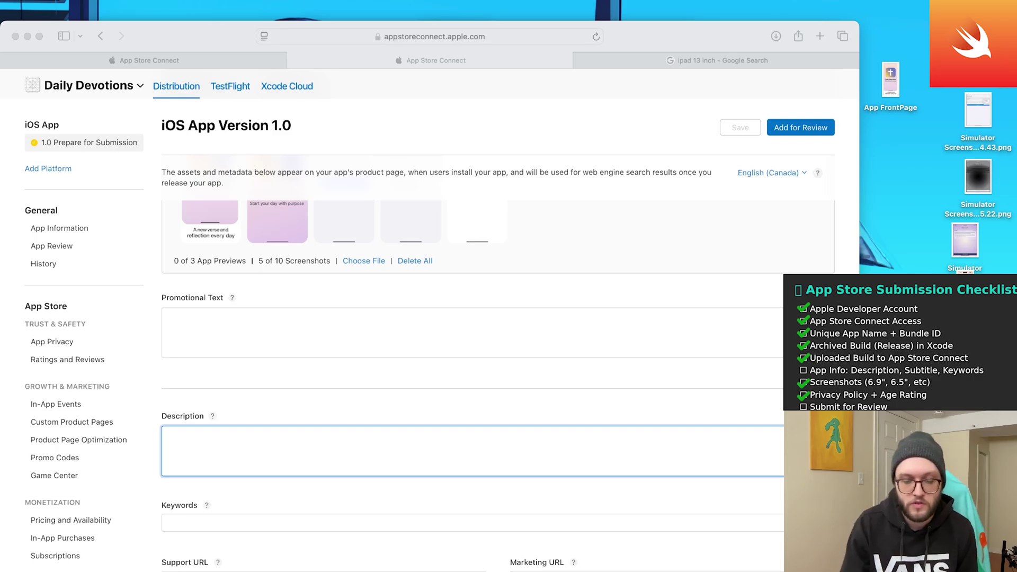
pyautogui.click(387, 445)
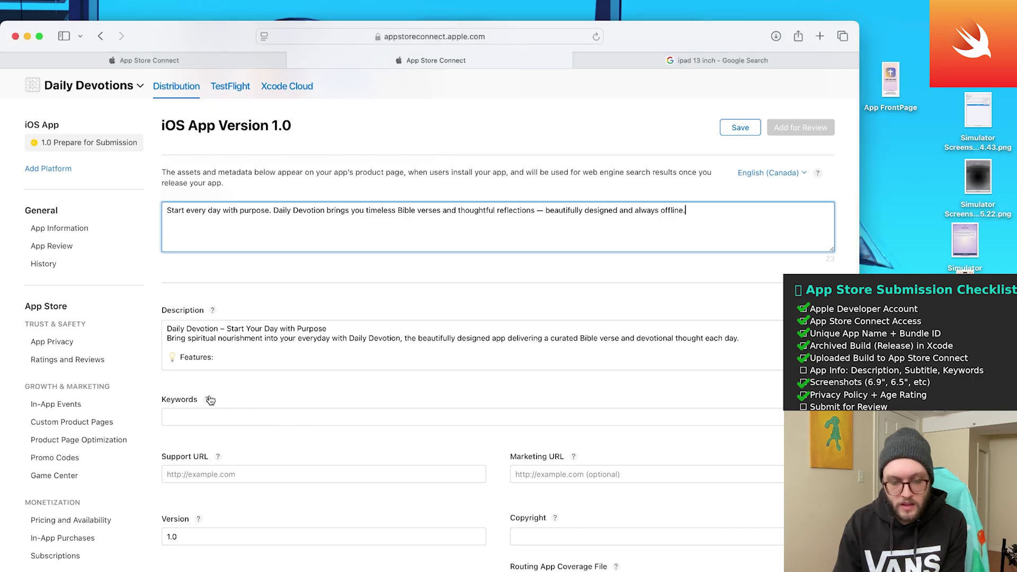
pyautogui.click(206, 399)
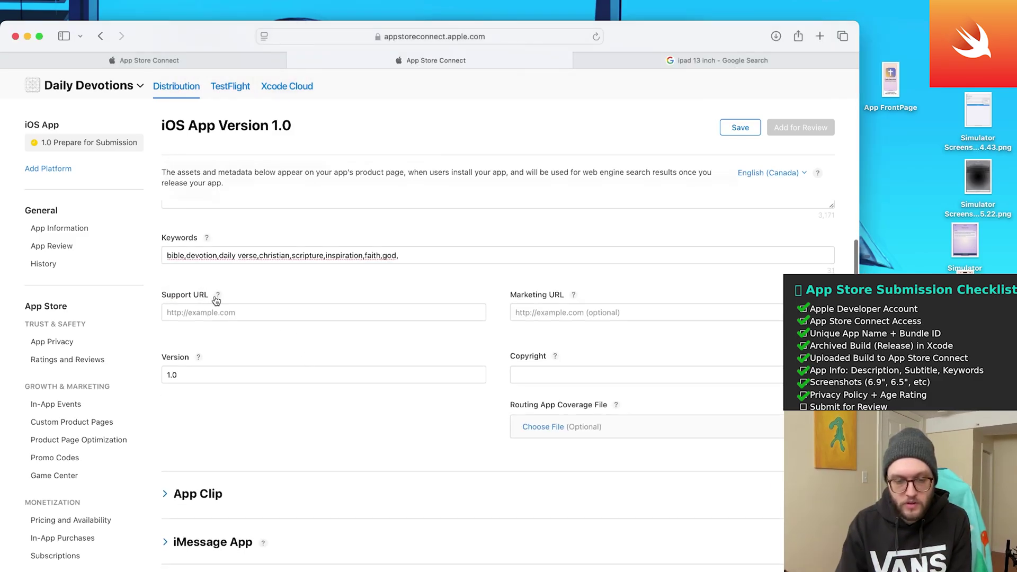
# - Read the help notes for the Support URL, Marketing URL, Copyright and Routing App Coverage File fields
pyautogui.moveTo(216, 299)
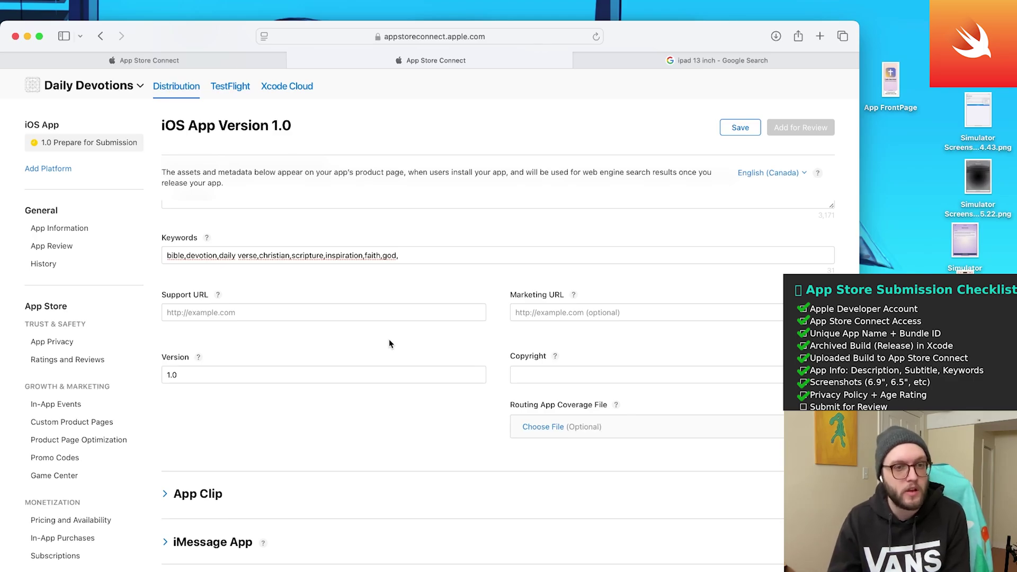
pyautogui.moveTo(572, 300)
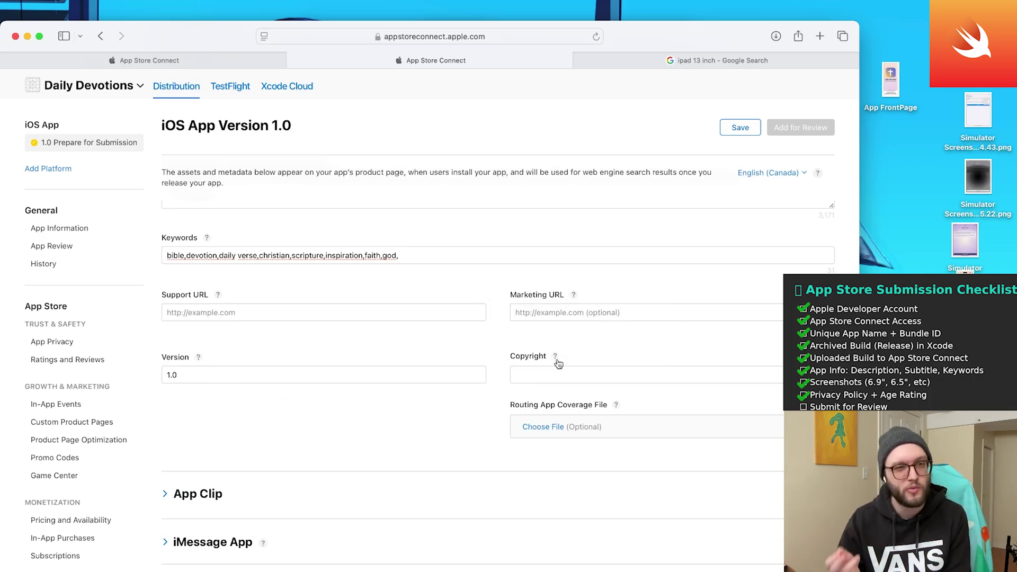
pyautogui.moveTo(559, 364)
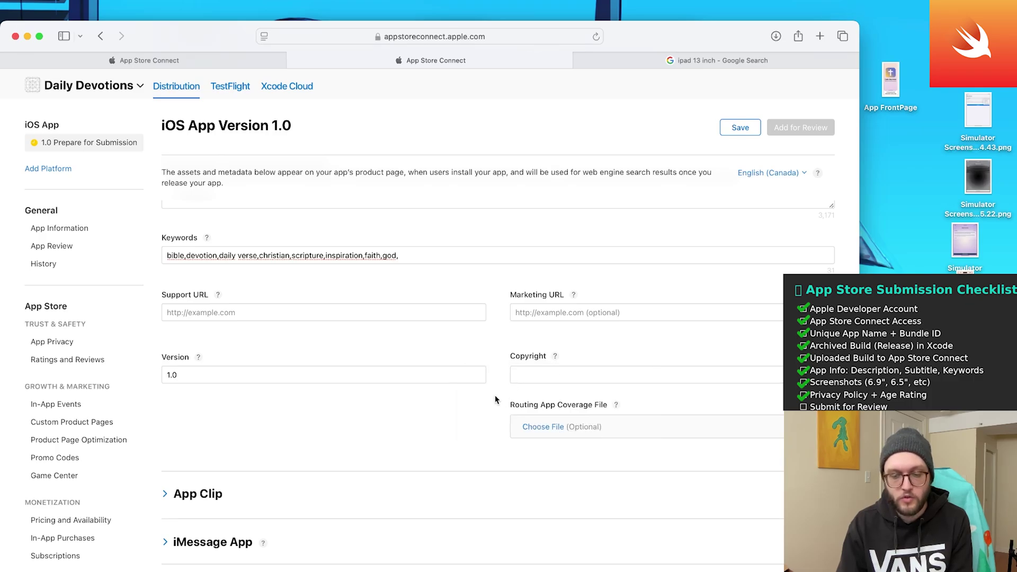
pyautogui.scroll(-2, 495, 413)
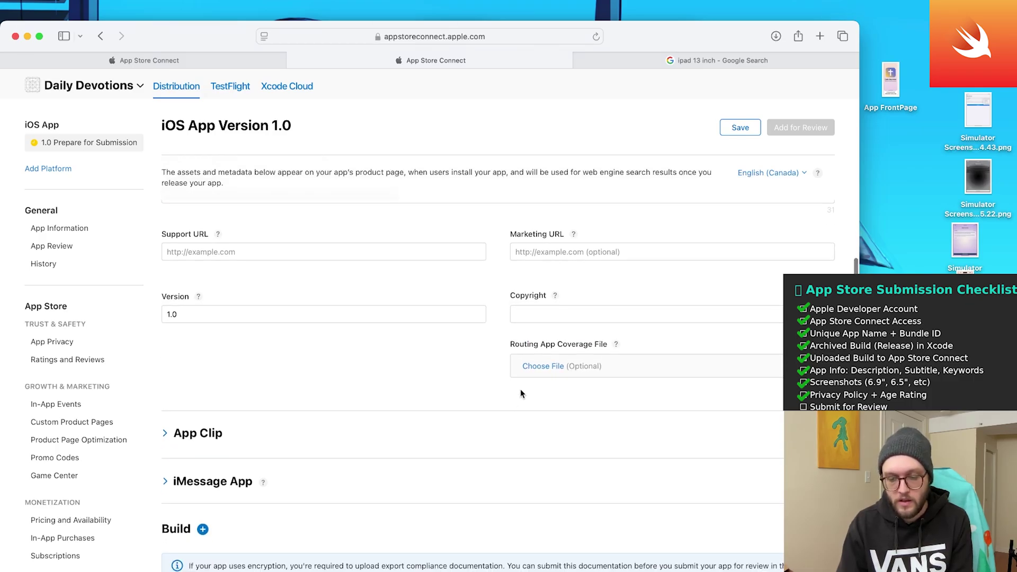
pyautogui.moveTo(616, 346)
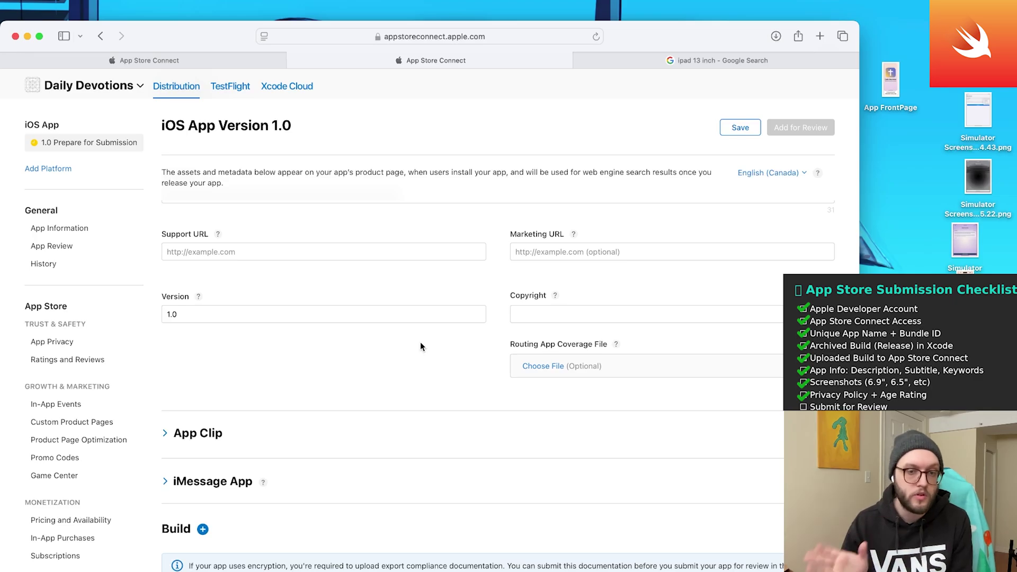
# - Expand the App Clip section to examine its metadata requirements and collapse it again
pyautogui.click(177, 434)
pyautogui.scroll(-5, 195, 302)
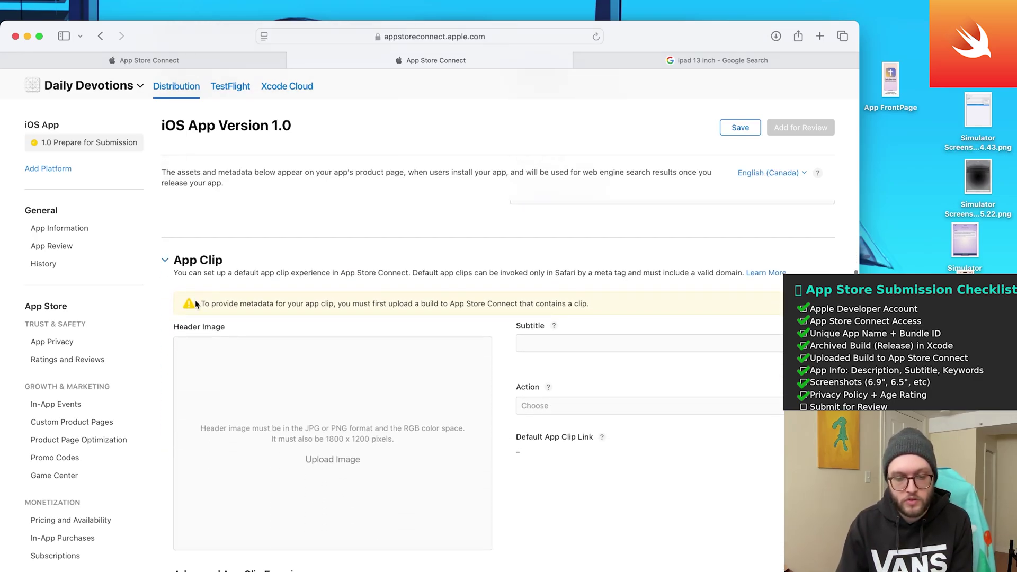
pyautogui.click(170, 269)
# - Add build 1 of version 1.0 to the Build section of the iOS app version
pyautogui.scroll(-2, 171, 262)
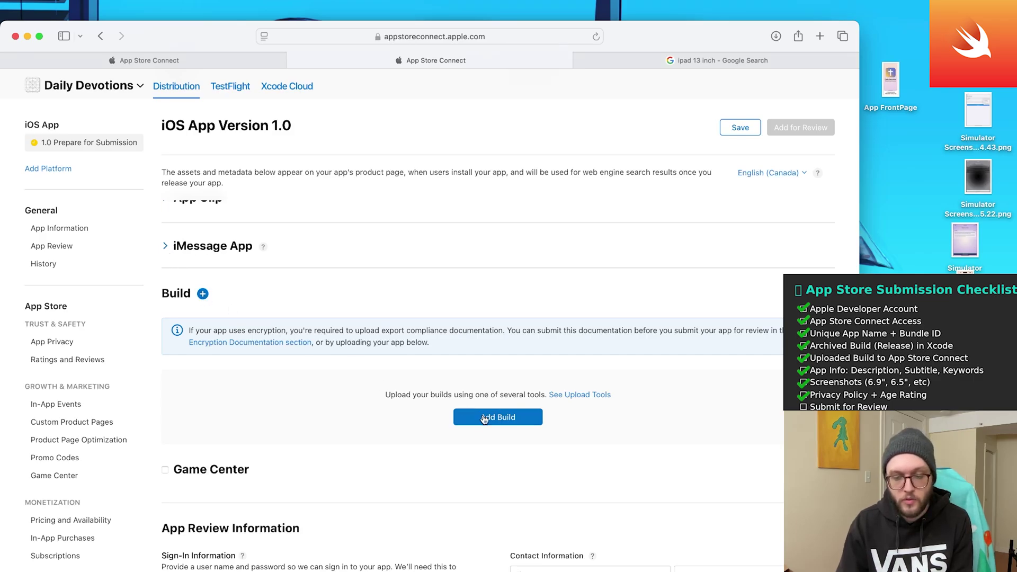
pyautogui.scroll(-3, 485, 419)
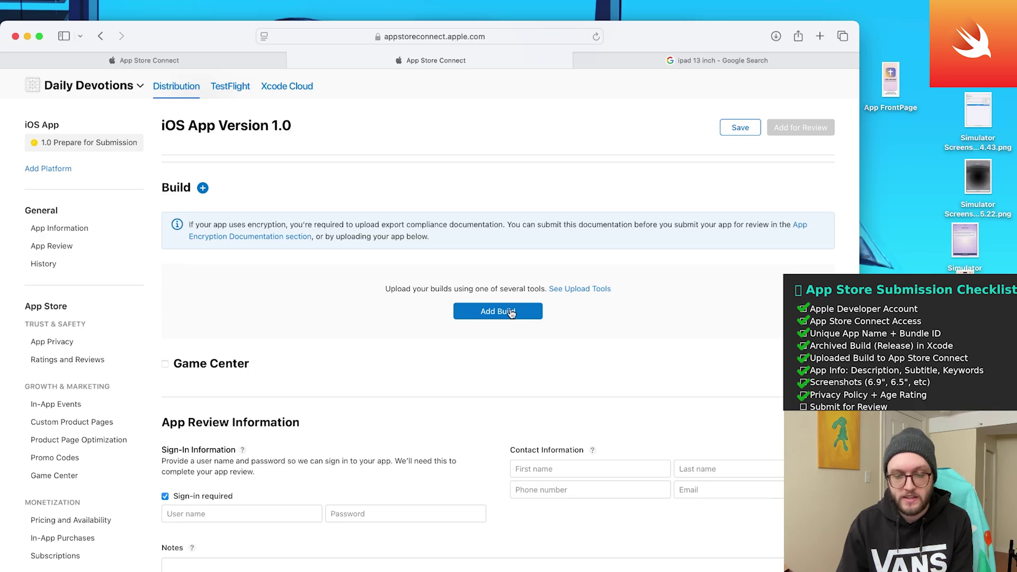
pyautogui.click(511, 314)
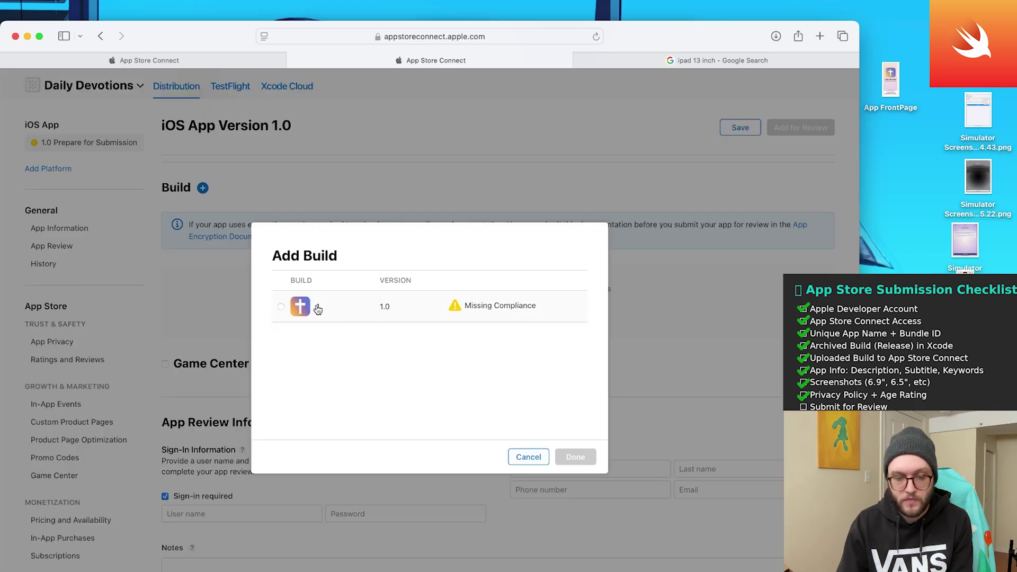
pyautogui.click(280, 307)
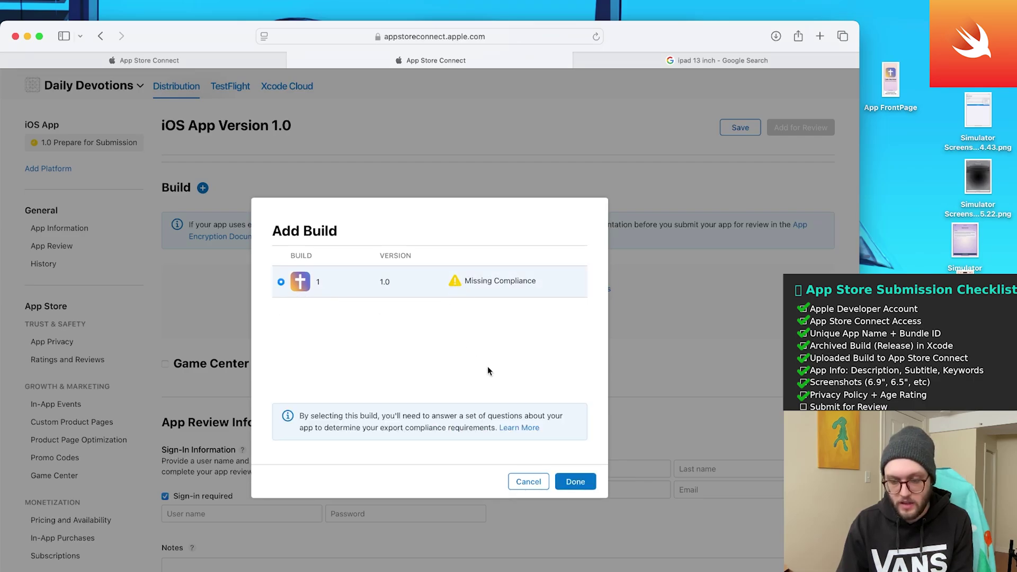
pyautogui.click(577, 479)
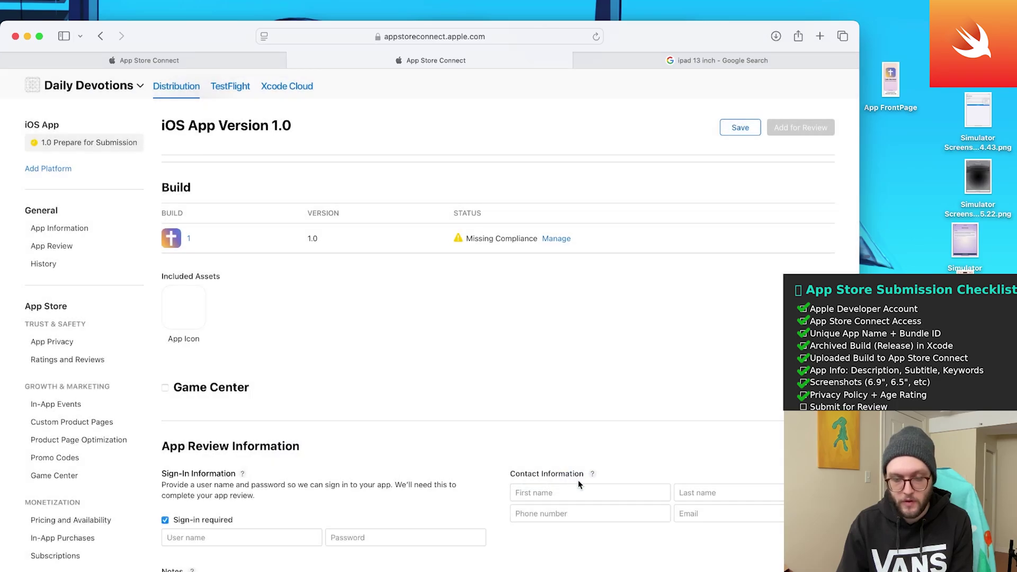
# - Complete the build's missing export compliance by declaring "None of the algorithms mentioned above" for encryption and save it
pyautogui.click(553, 238)
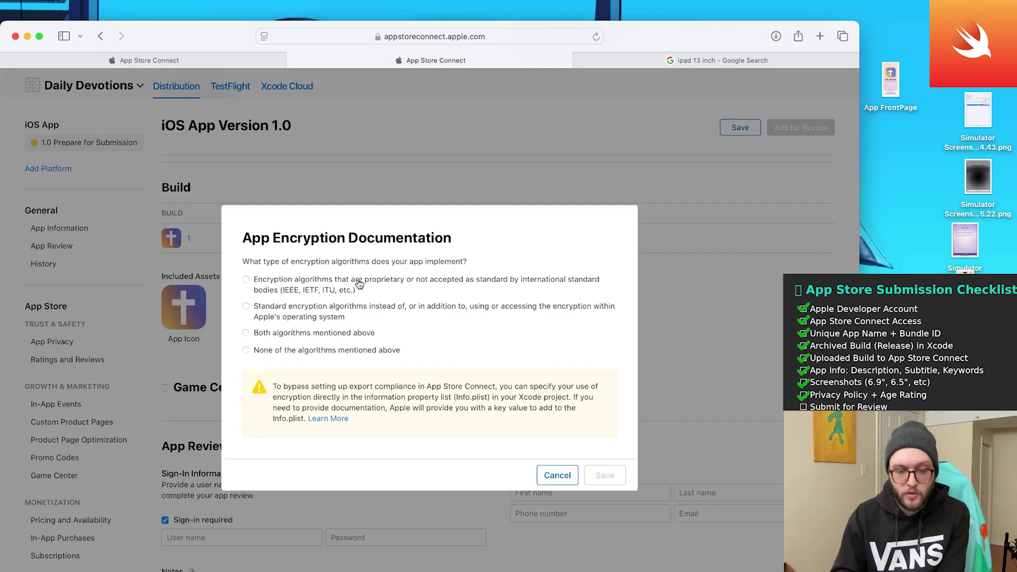
pyautogui.click(247, 351)
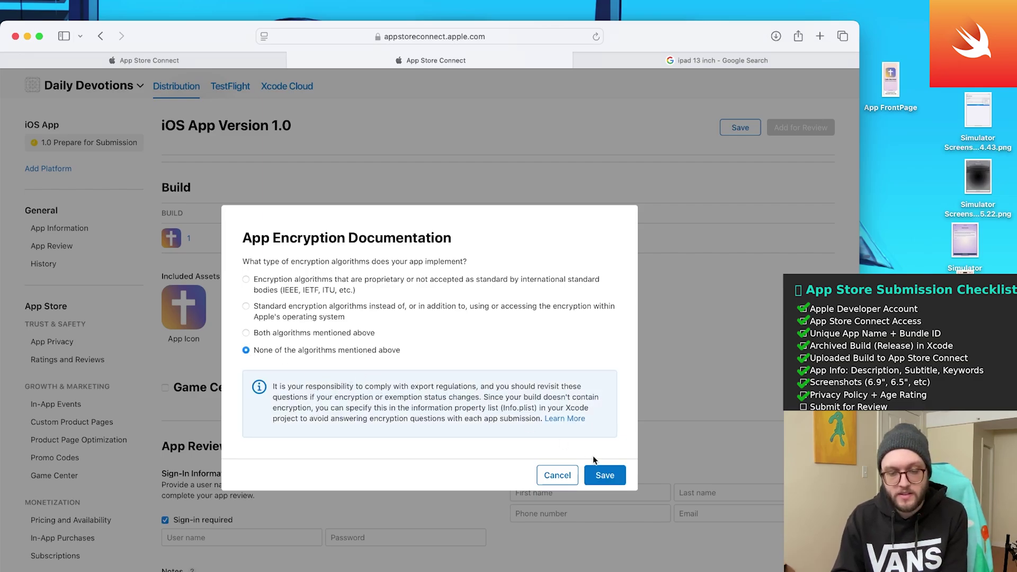
pyautogui.click(614, 475)
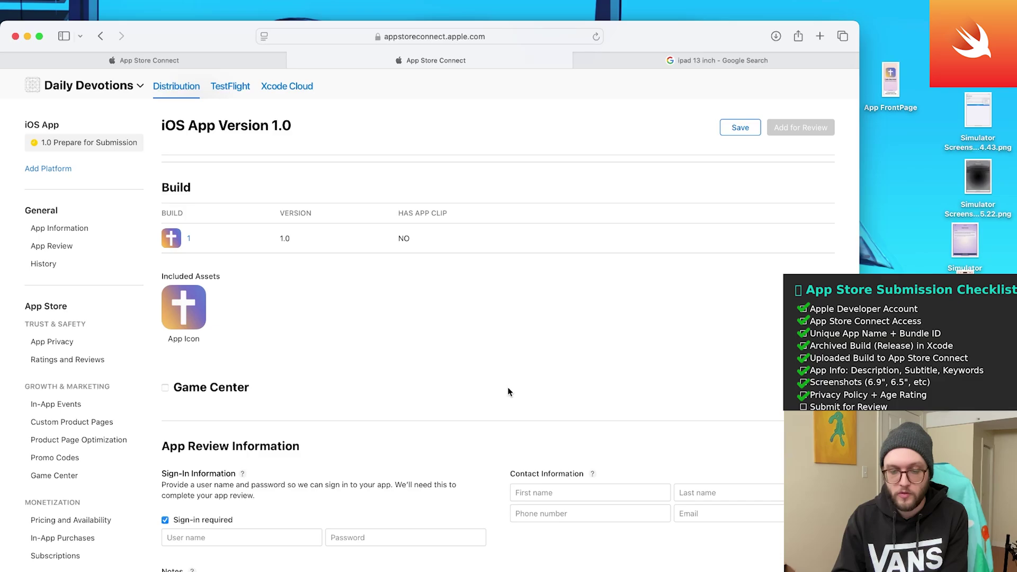
# - Enable Game Center to examine its requirements and disable it again
pyautogui.scroll(-2, 463, 374)
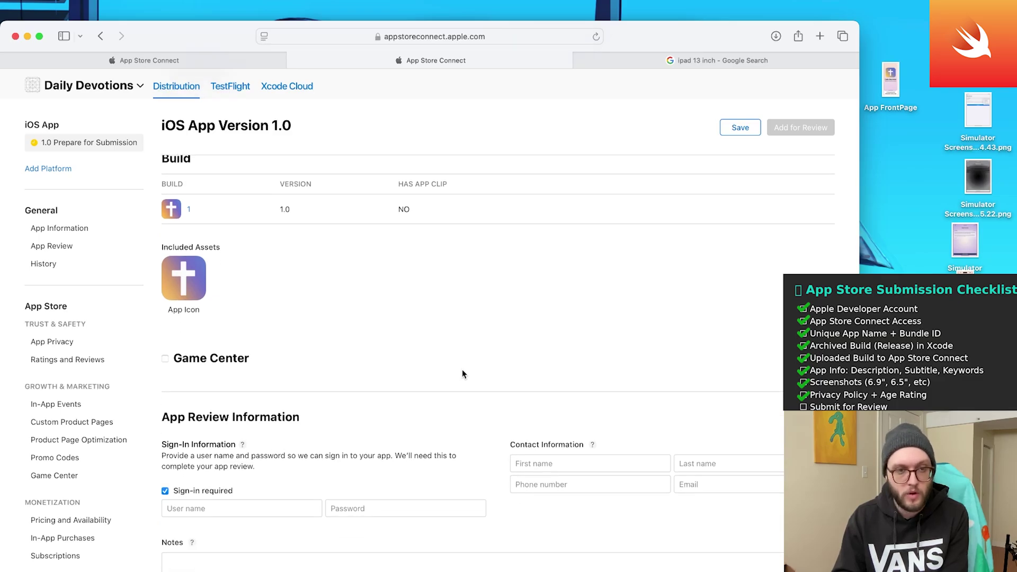
pyautogui.click(209, 360)
pyautogui.scroll(-4, 196, 262)
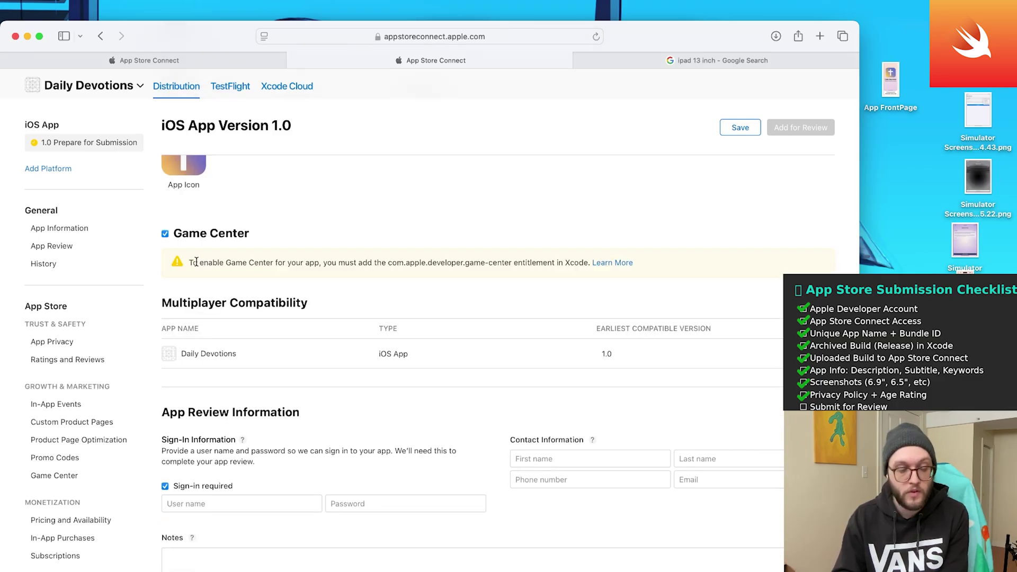
pyautogui.click(164, 234)
pyautogui.scroll(2, 268, 274)
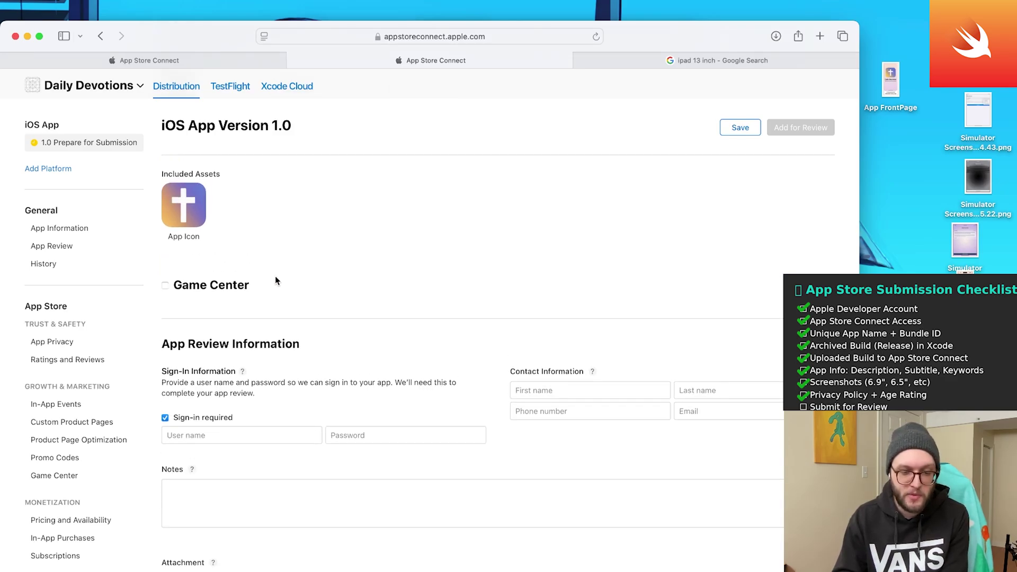
# - Turn off the sign-in requirement in App Review Information and read the help note for attachments
pyautogui.scroll(-2, 275, 279)
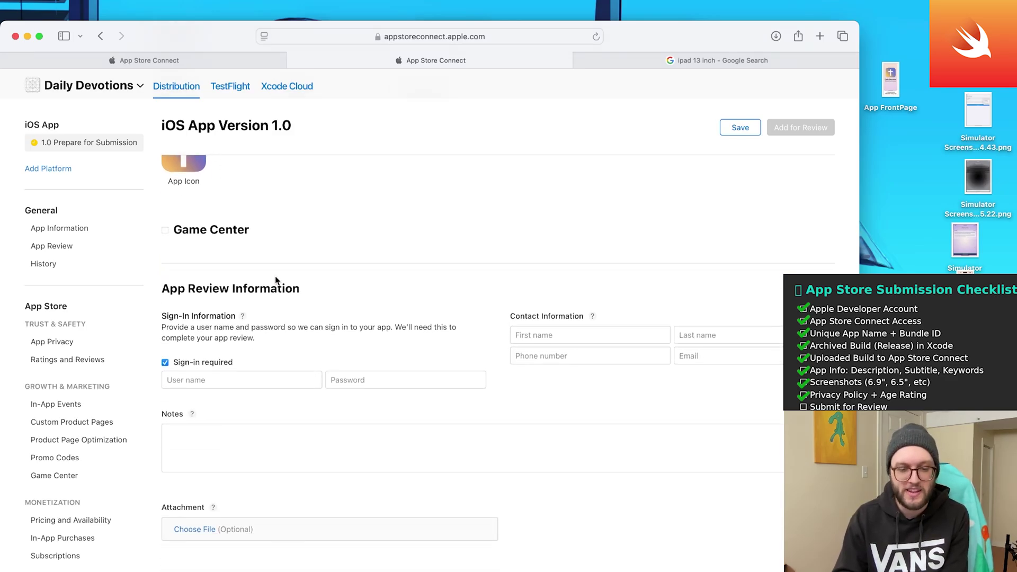
pyautogui.scroll(-3, 274, 280)
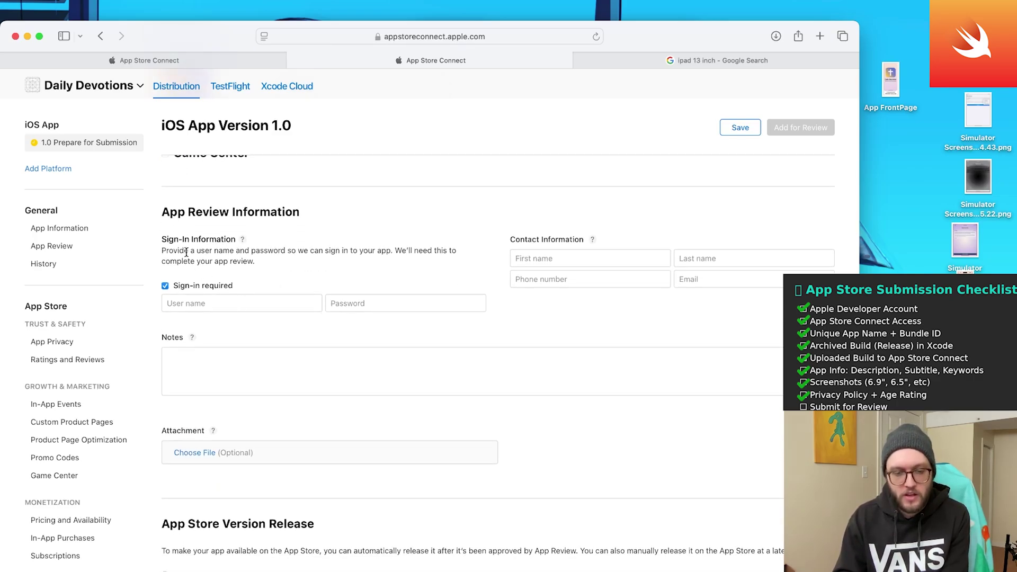
pyautogui.moveTo(255, 261); pyautogui.dragTo(162, 240)
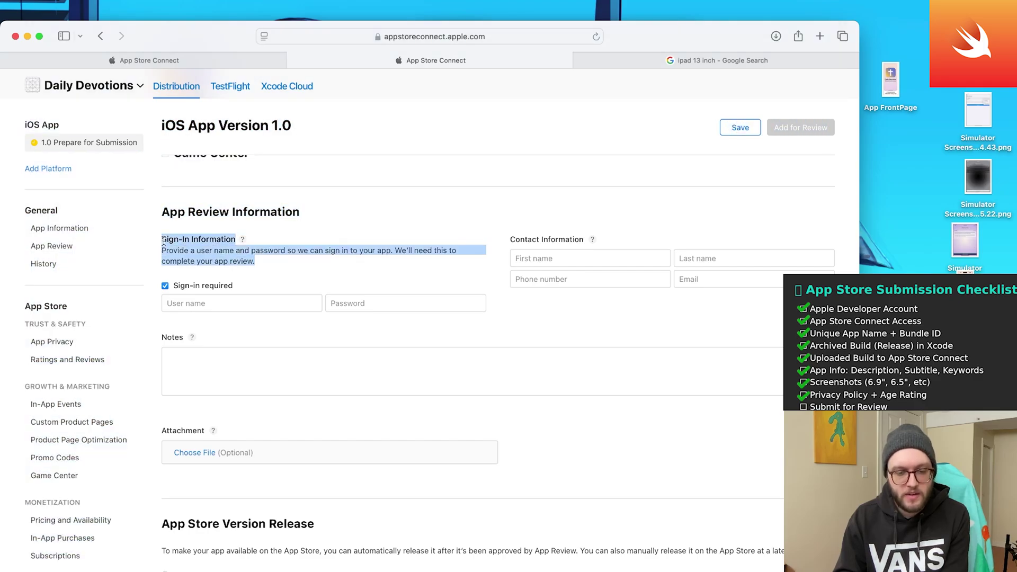
pyautogui.click(247, 263)
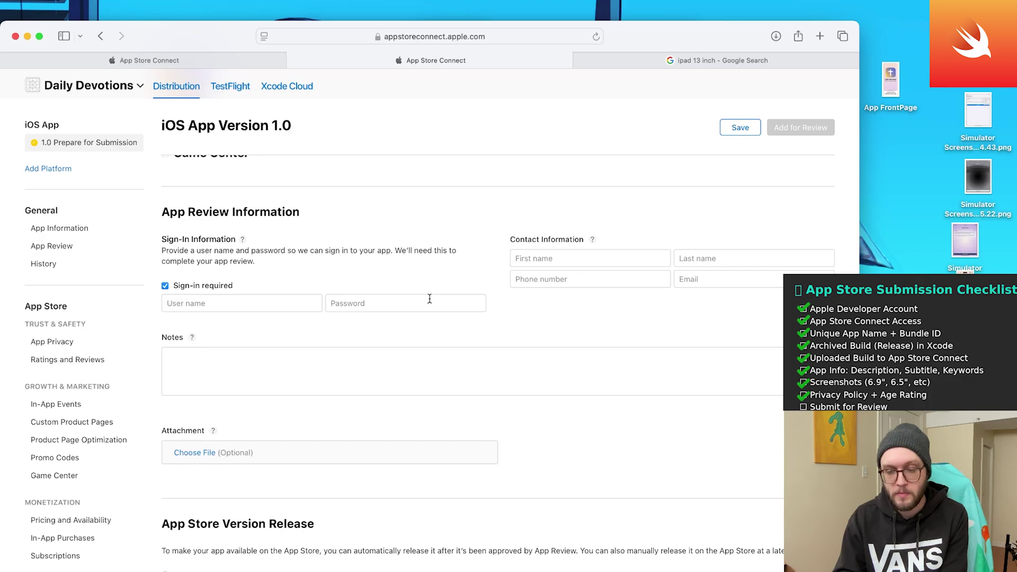
pyautogui.click(582, 255)
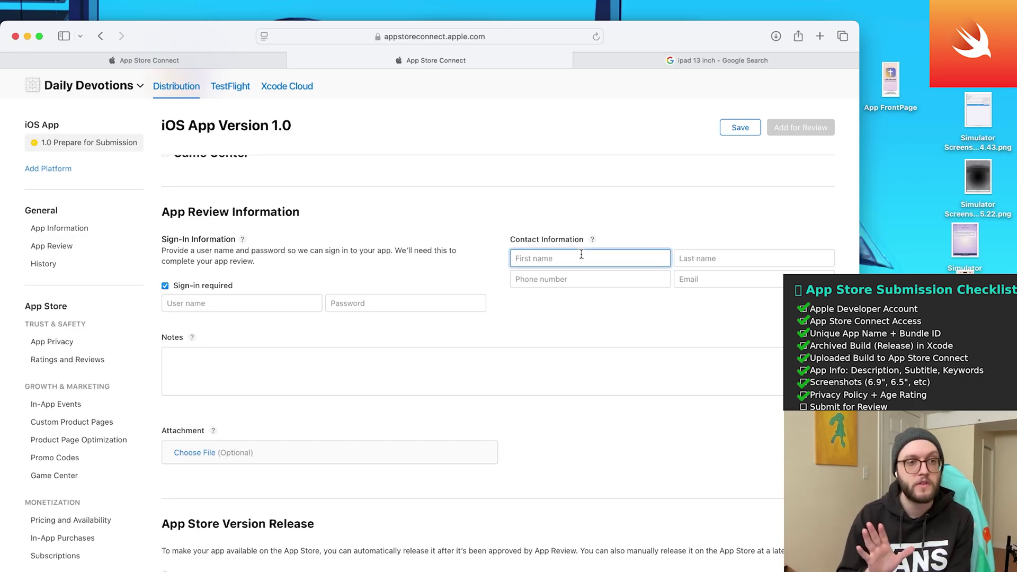
pyautogui.click(541, 299)
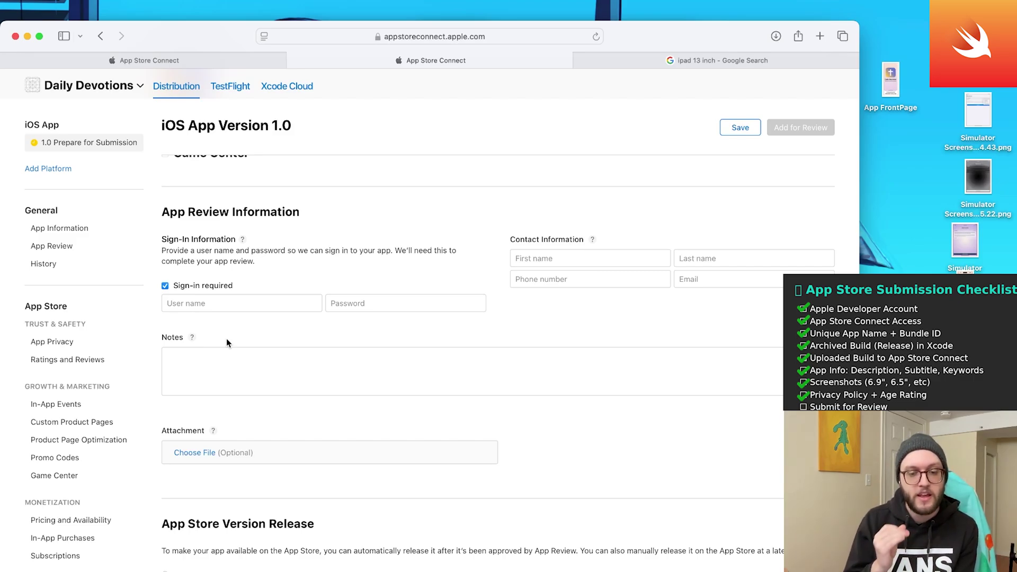
pyautogui.click(166, 286)
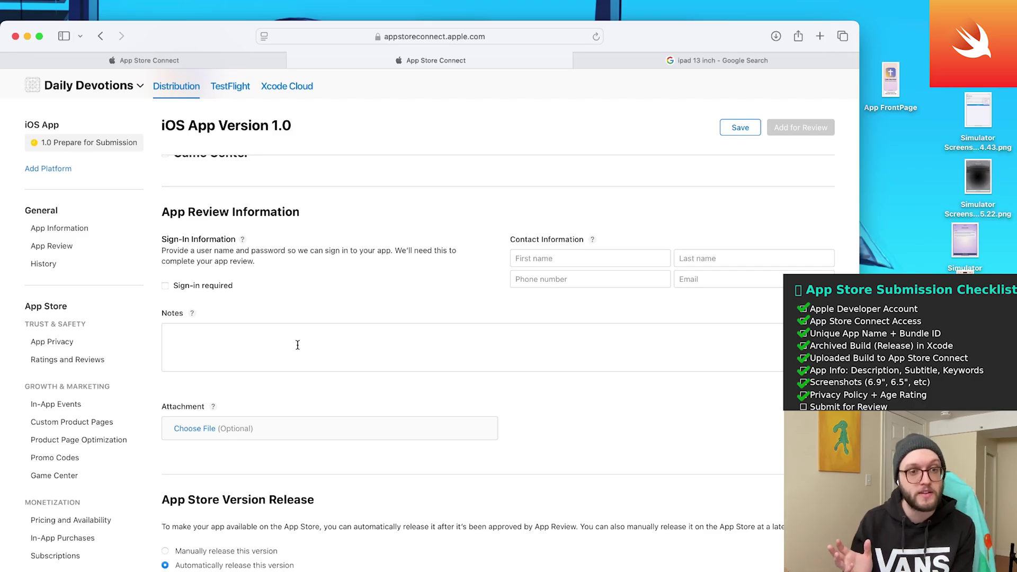
pyautogui.moveTo(213, 408)
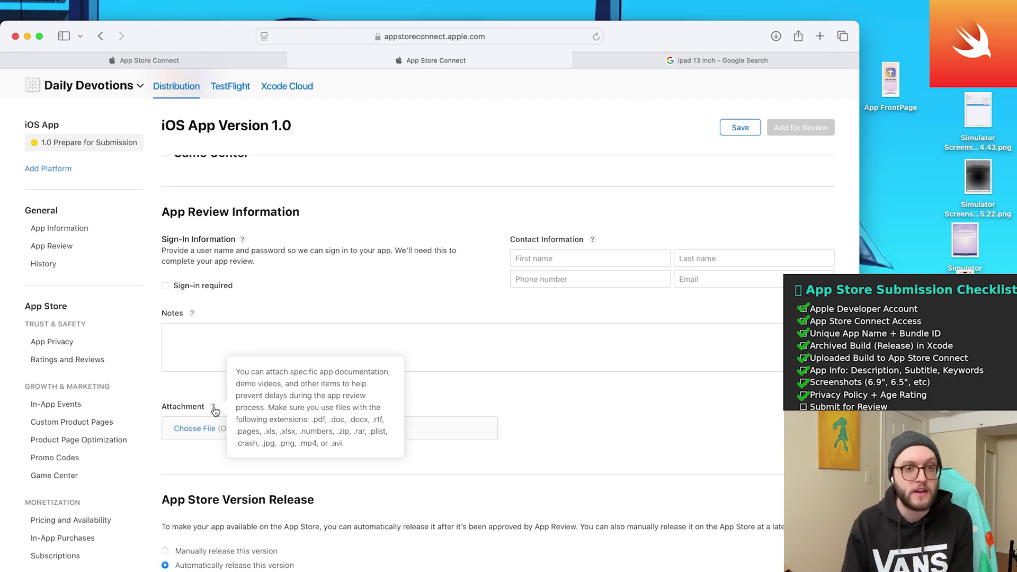
# - Set the App Store version release to "Automatically release this version" and save the version 1.0 page
pyautogui.scroll(-3, 215, 411)
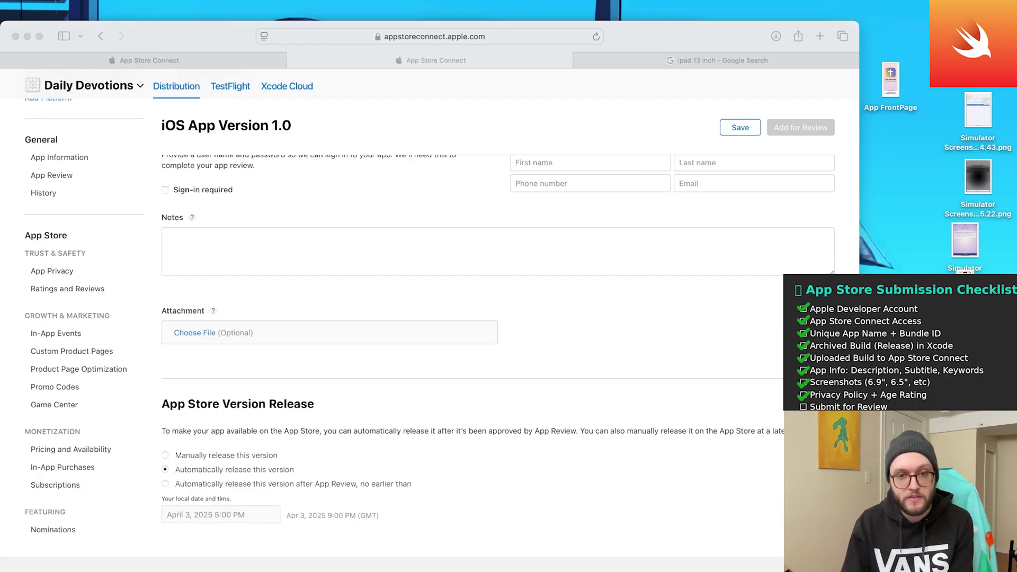
pyautogui.click(199, 455)
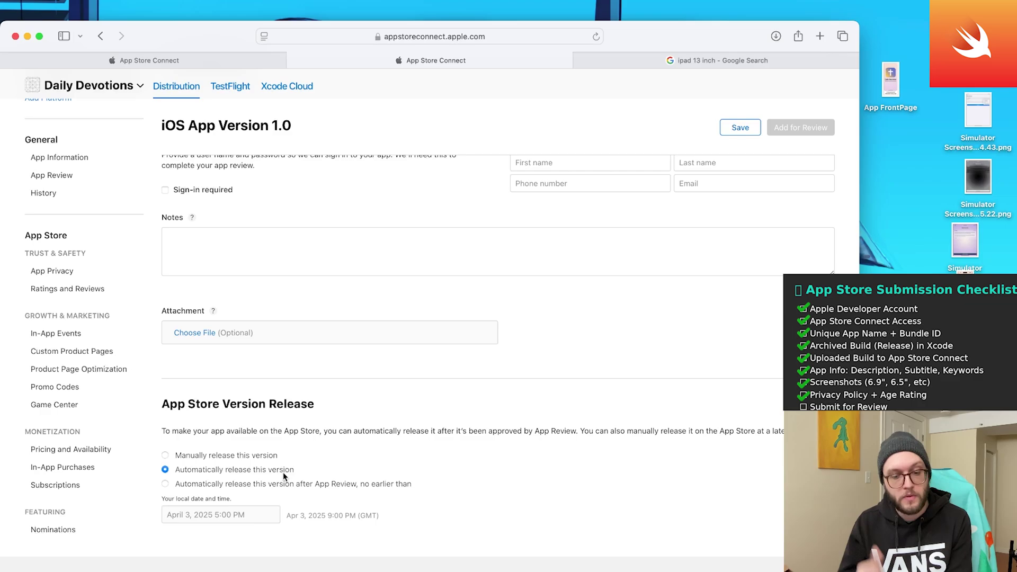
pyautogui.click(166, 484)
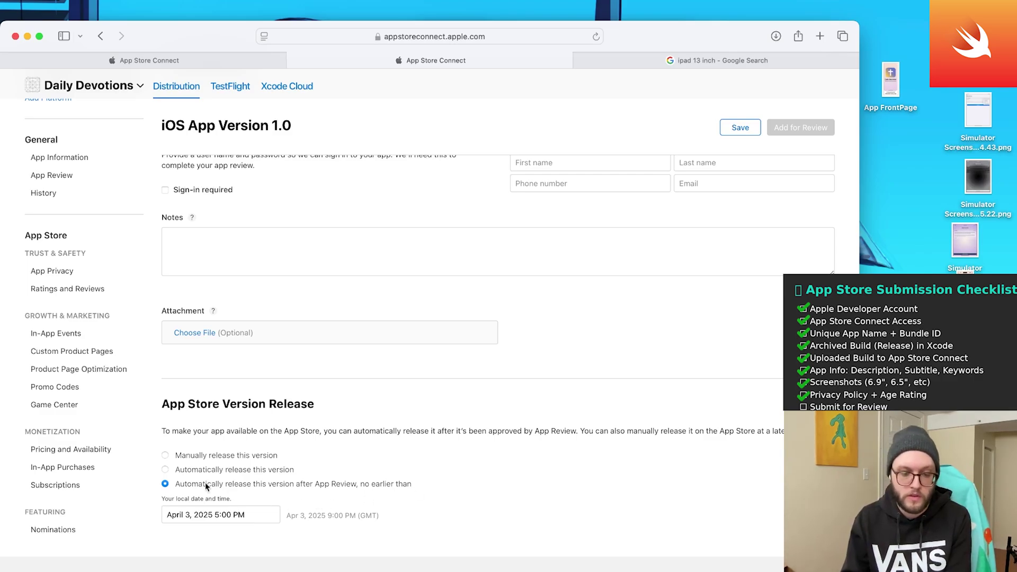
pyautogui.click(166, 470)
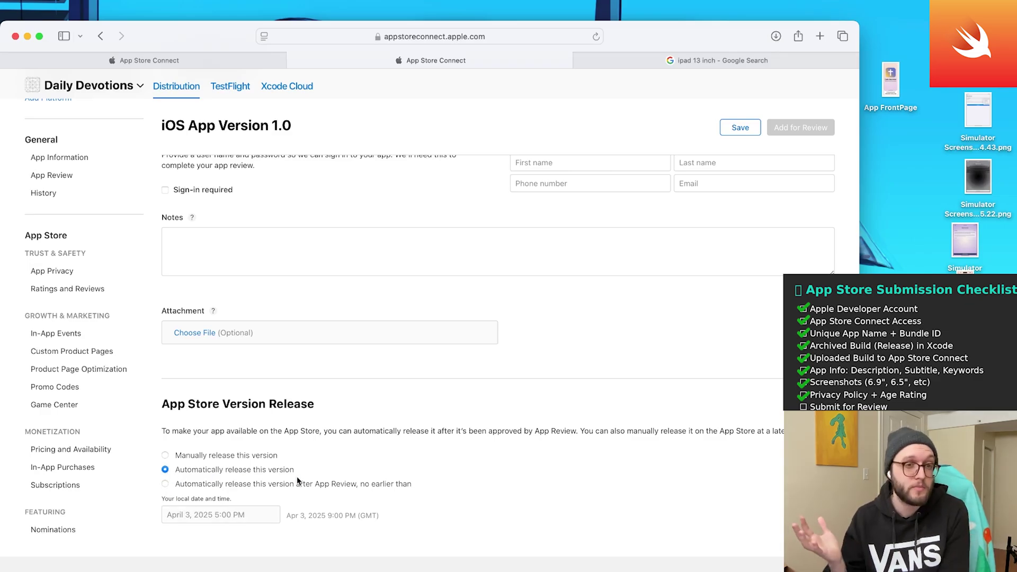
pyautogui.click(729, 184)
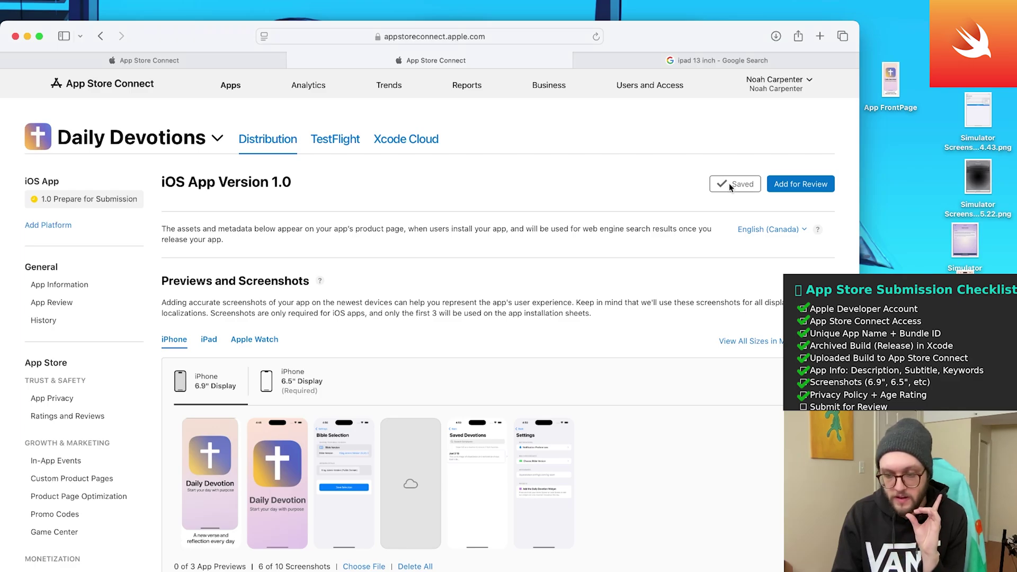
# - Open the Pricing and Availability page and look up the help article on setting a price for paid apps
pyautogui.scroll(-3, 132, 477)
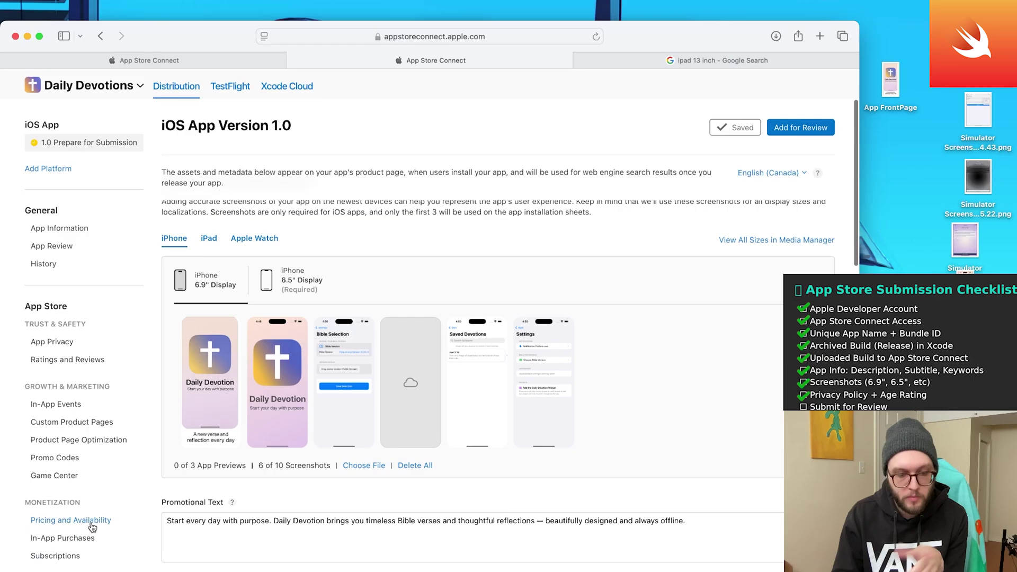
pyautogui.click(94, 524)
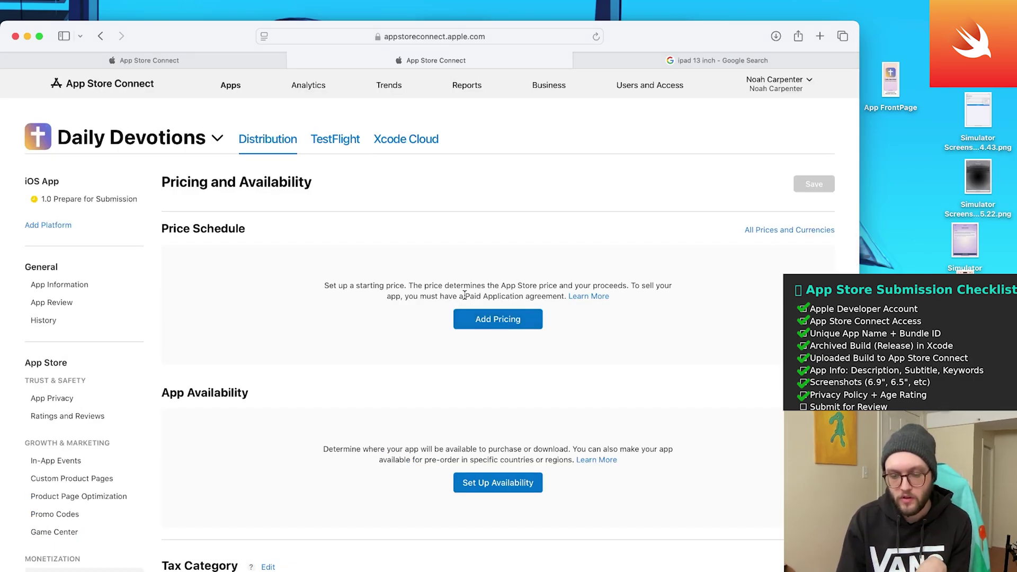
pyautogui.moveTo(465, 295); pyautogui.dragTo(559, 296)
pyautogui.click(558, 295)
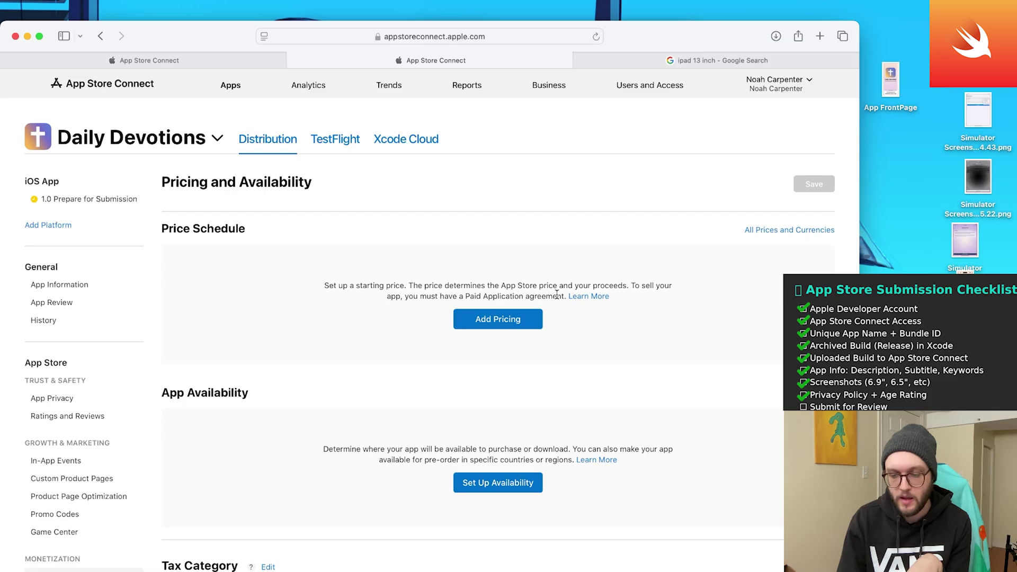
pyautogui.click(588, 296)
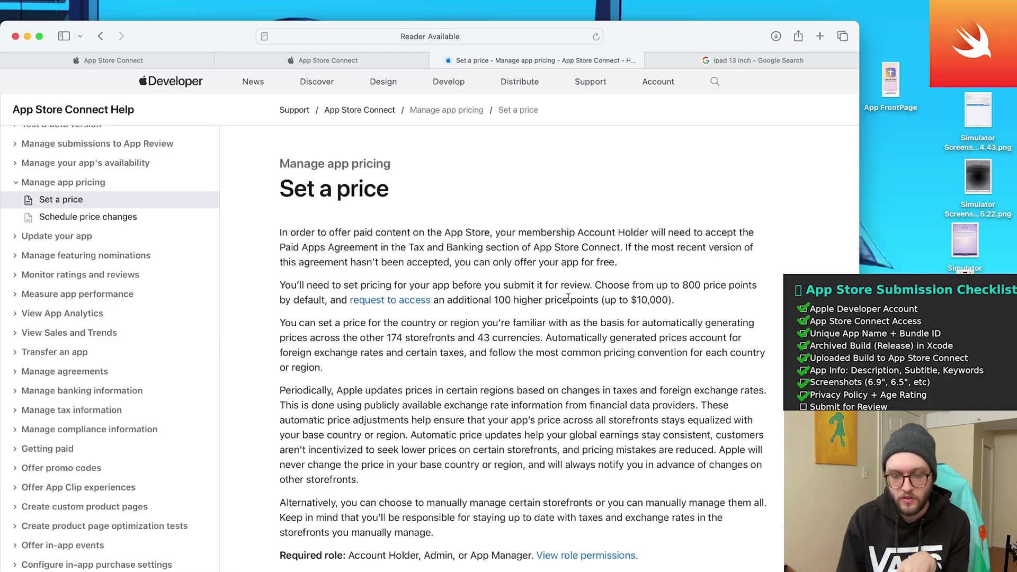
pyautogui.click(399, 60)
# - Add pricing for the app with United States (USD) as the base region and a price of US$0.99
pyautogui.click(506, 319)
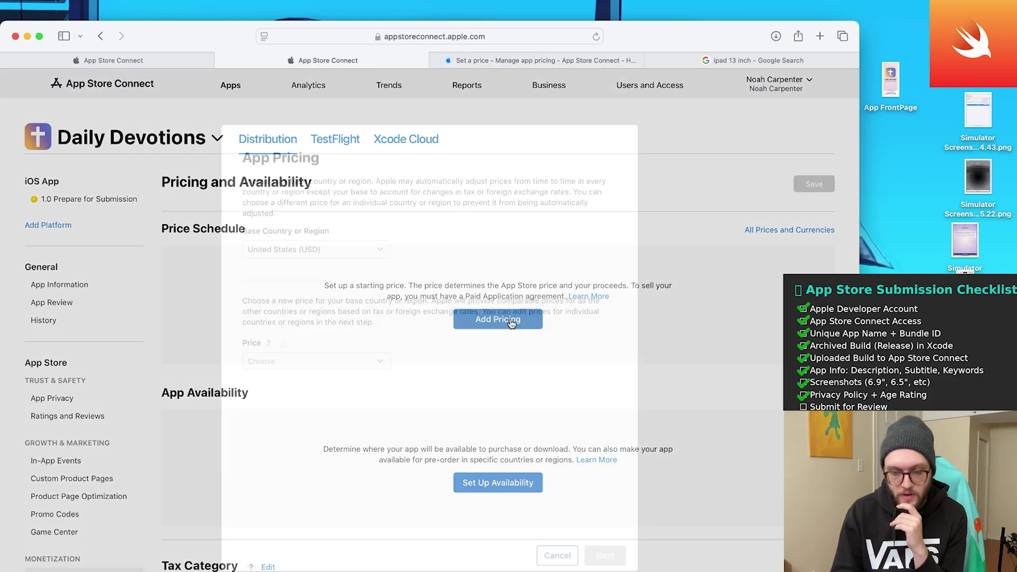
pyautogui.click(341, 360)
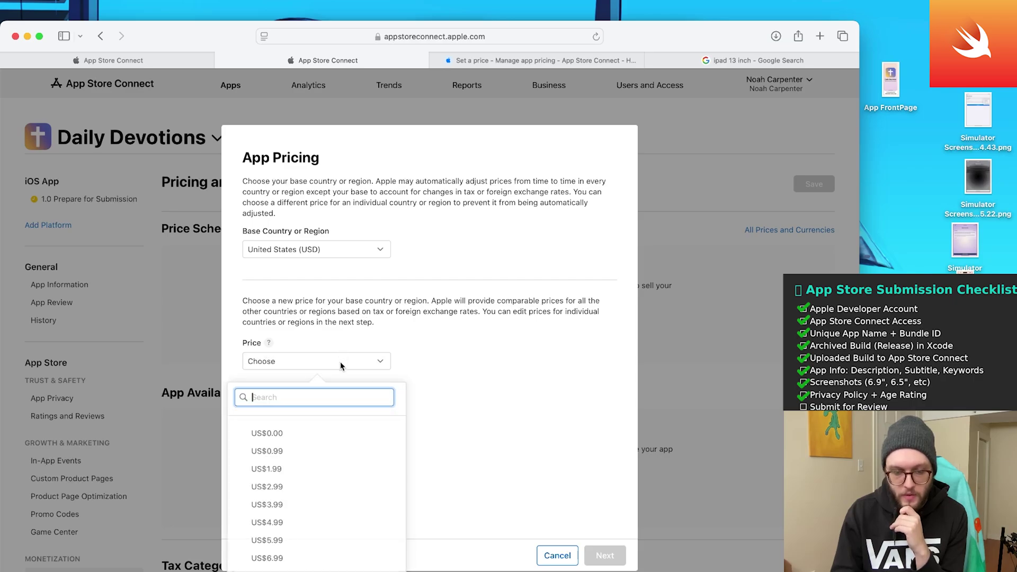
pyautogui.click(296, 452)
pyautogui.click(376, 243)
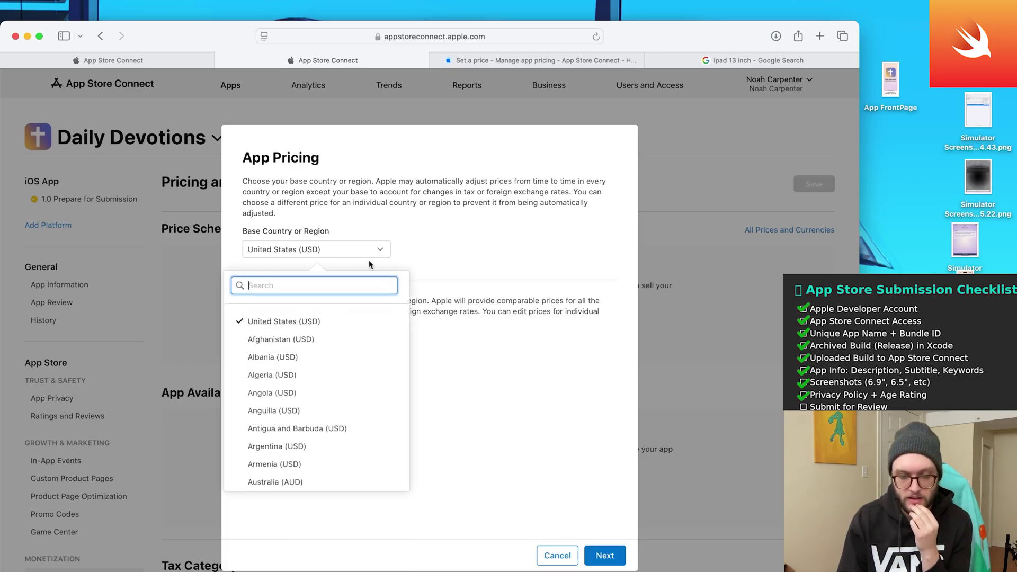
pyautogui.click(451, 346)
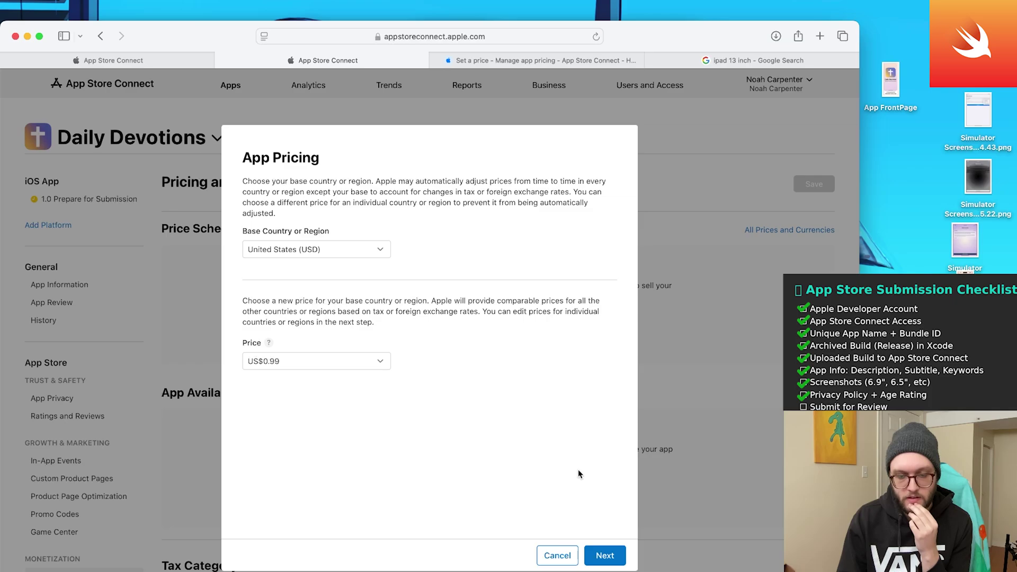
pyautogui.click(608, 559)
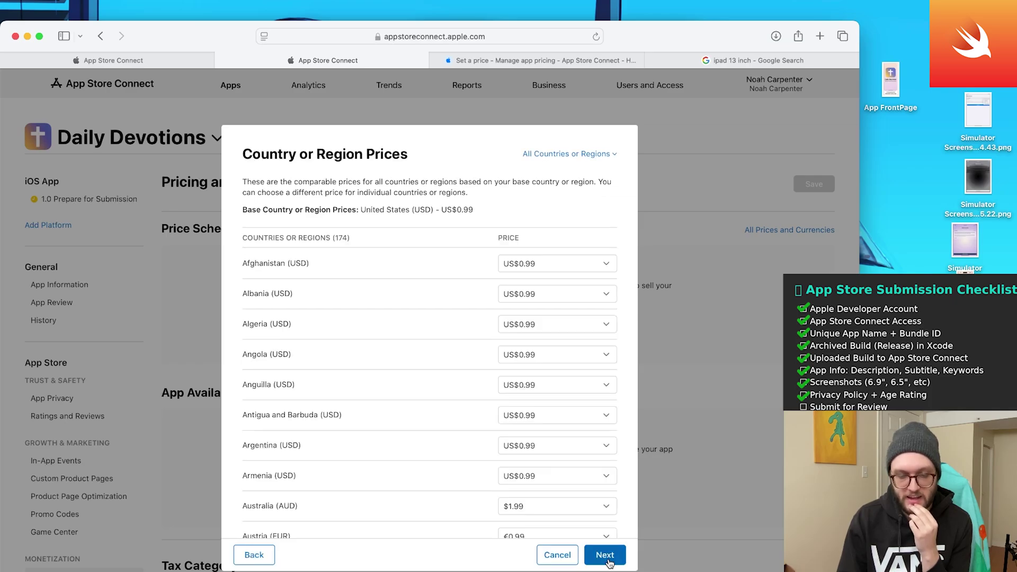
# - Review the comparable prices for the other countries or regions and confirm the app pricing
pyautogui.scroll(-2, 464, 370)
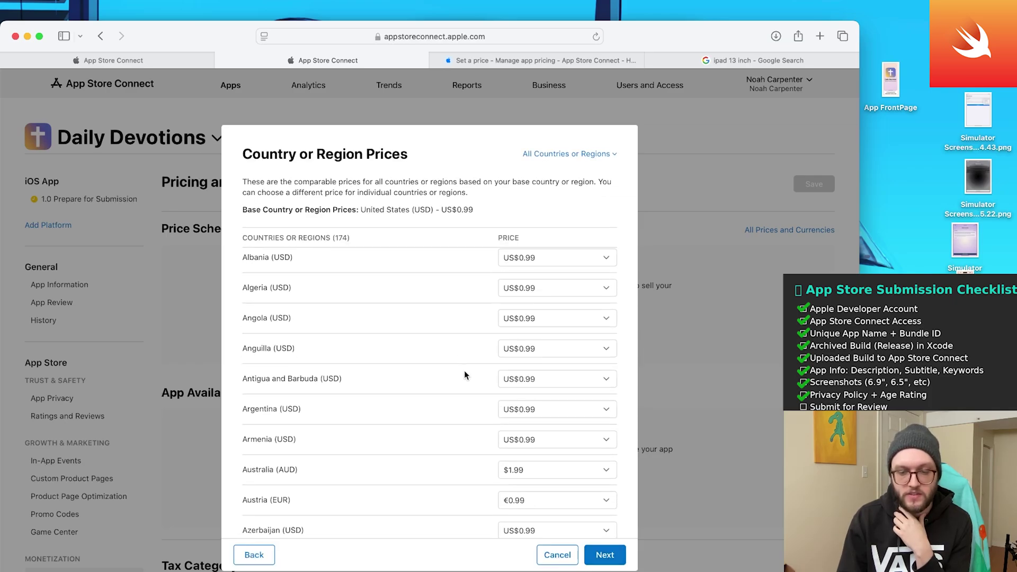
pyautogui.scroll(1, 464, 371)
pyautogui.scroll(-3, 464, 371)
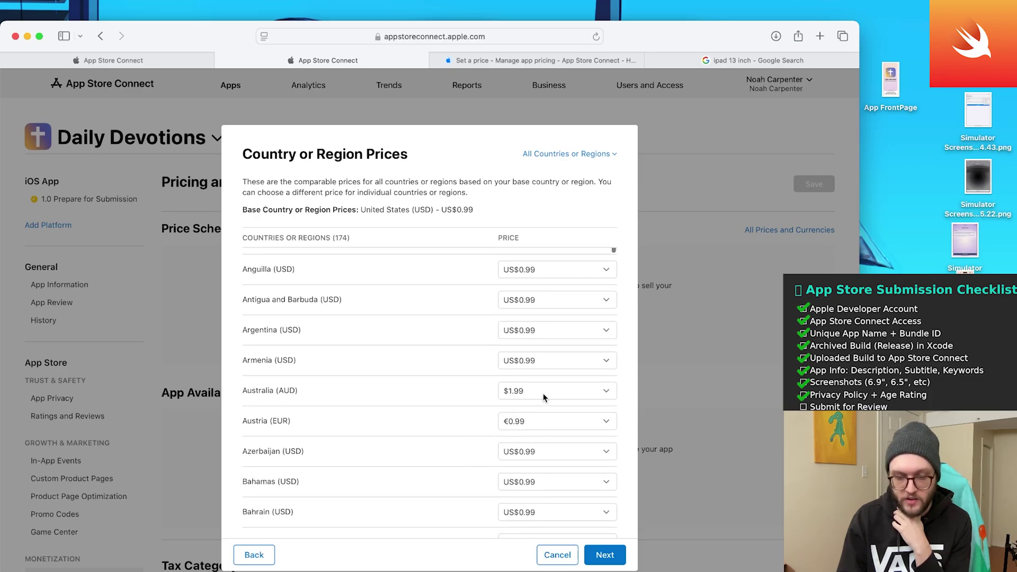
pyautogui.scroll(-12, 468, 403)
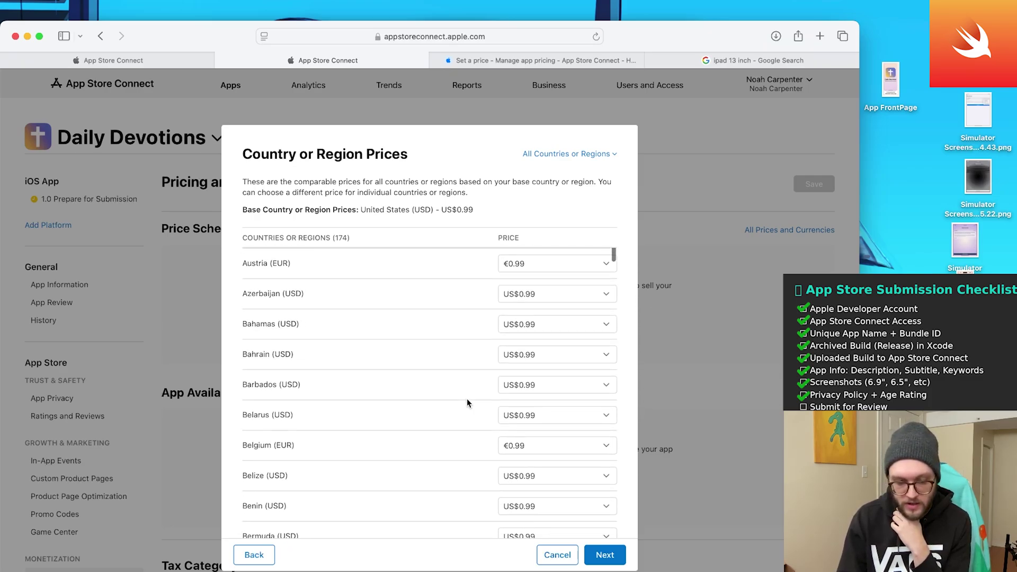
pyautogui.scroll(-11, 467, 403)
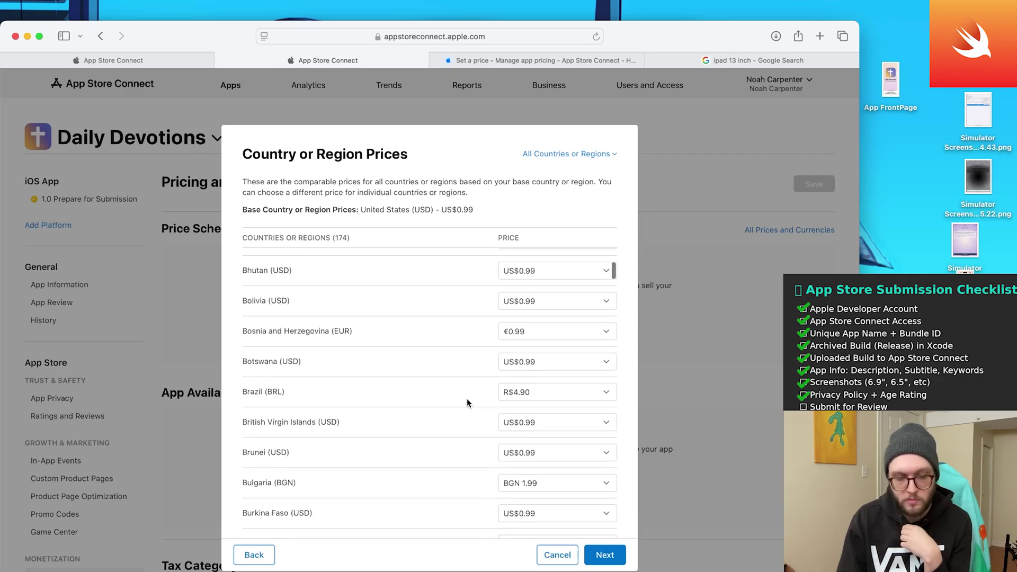
pyautogui.scroll(-1, 480, 420)
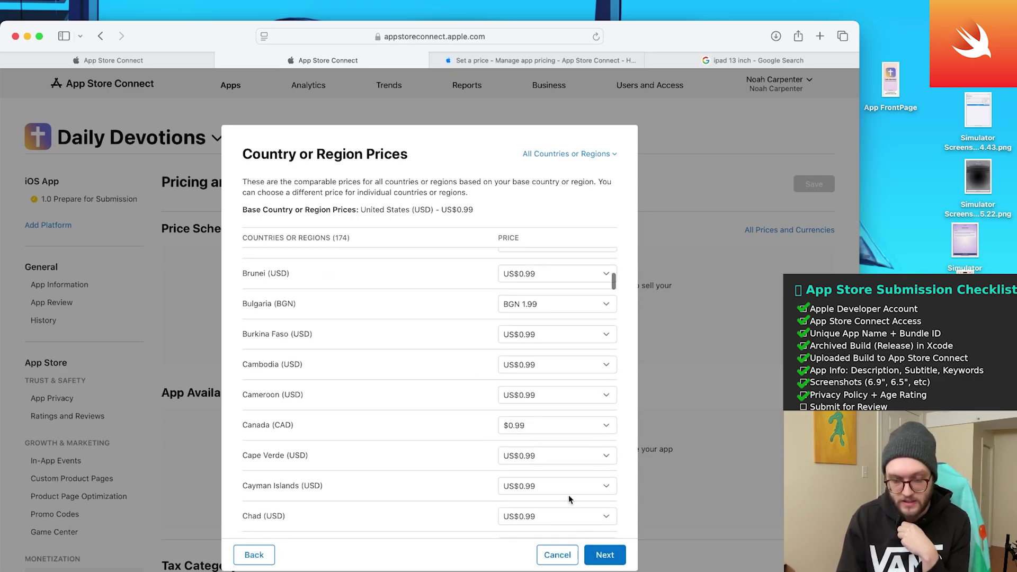
pyautogui.scroll(-4, 568, 495)
pyautogui.scroll(-2, 568, 494)
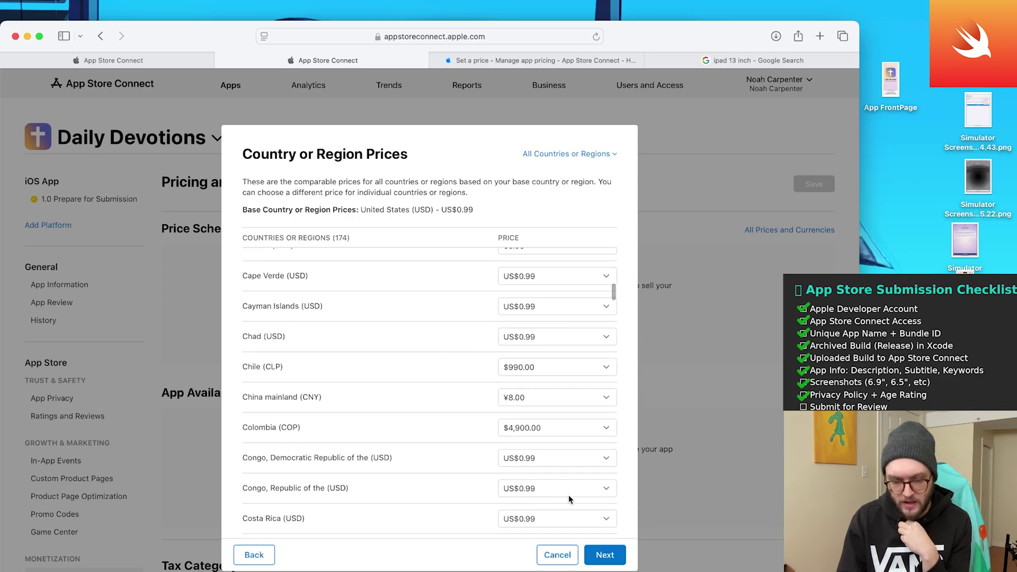
pyautogui.scroll(-3, 568, 495)
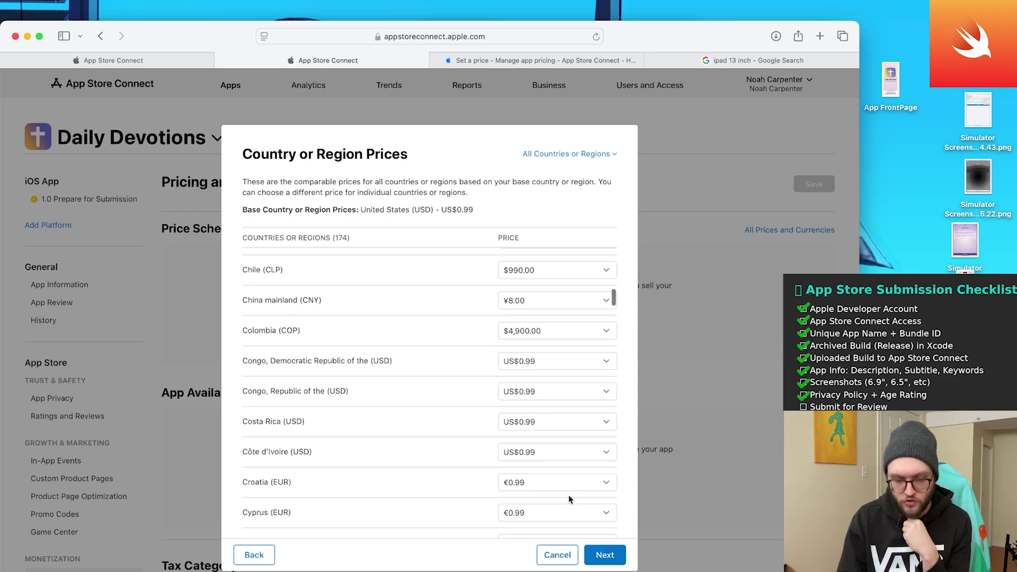
pyautogui.click(609, 556)
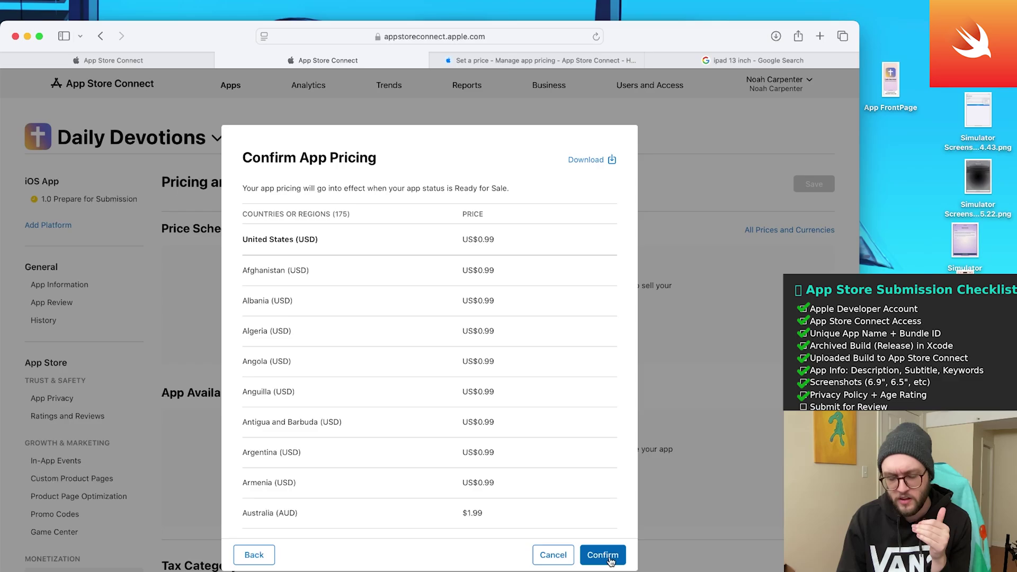
pyautogui.click(609, 556)
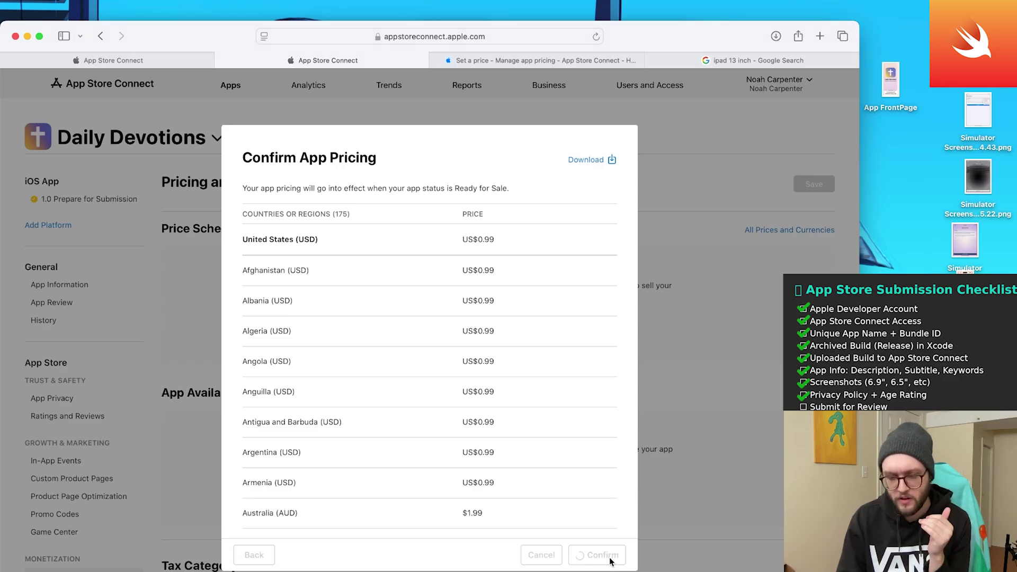
# - Set the app availability to all countries or regions, confirm it, and return to the Pricing and Availability page
pyautogui.click(497, 410)
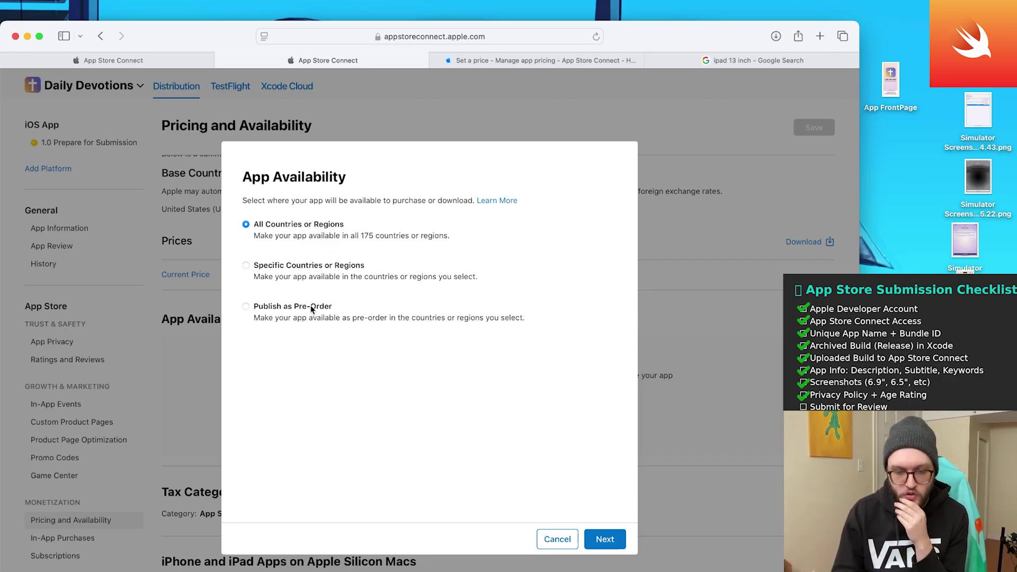
pyautogui.click(605, 538)
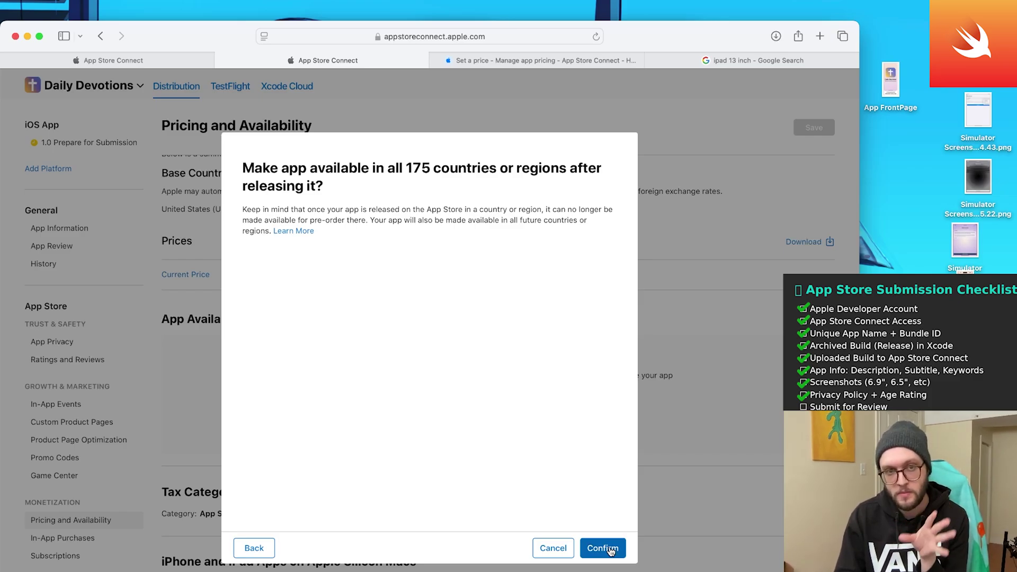
pyautogui.click(610, 550)
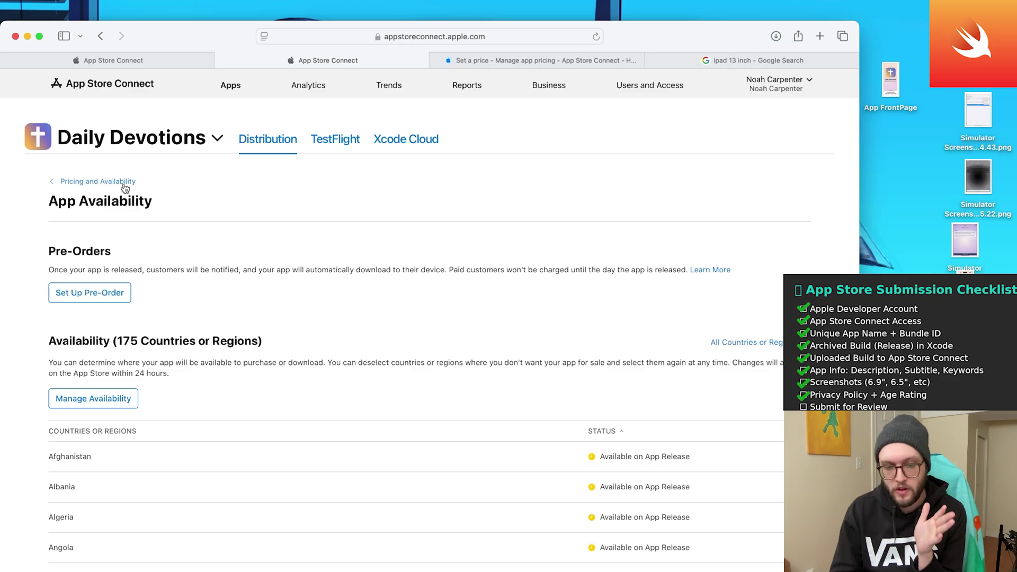
pyautogui.click(124, 182)
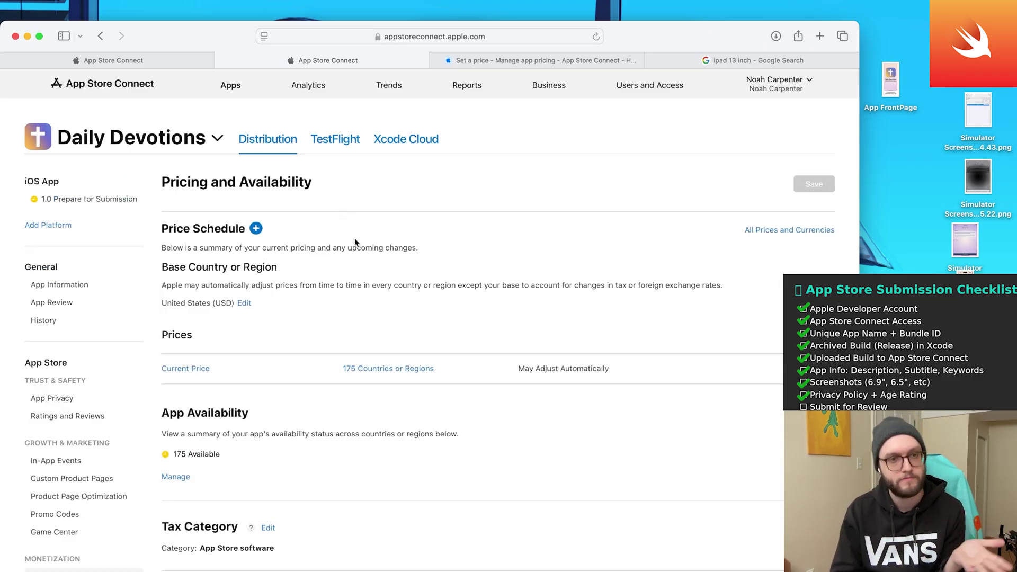
# - Examine the available tax category options and leave the category dialog without saving
pyautogui.scroll(-4, 354, 237)
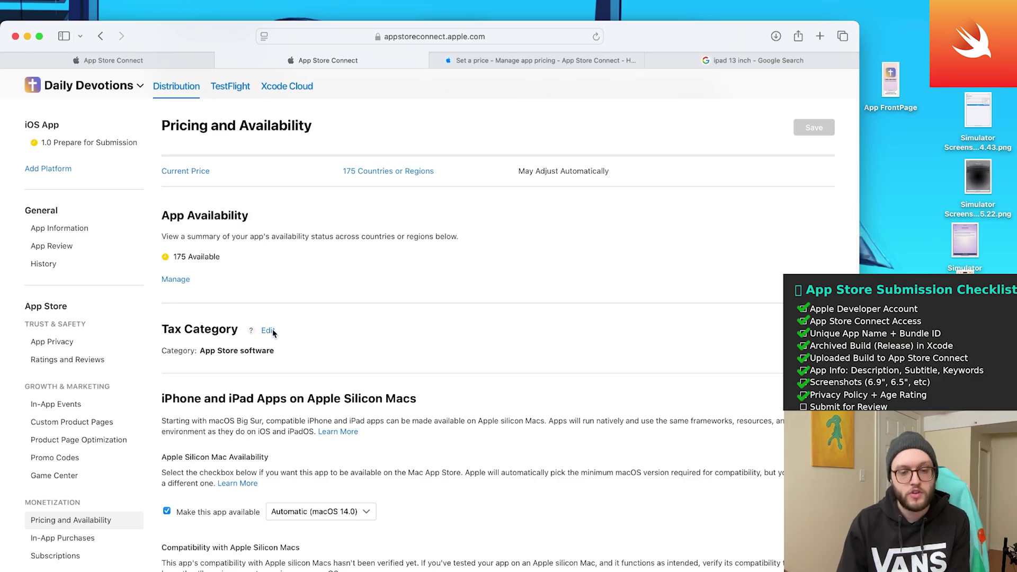
pyautogui.click(267, 331)
pyautogui.click(459, 367)
pyautogui.click(459, 366)
pyautogui.click(457, 366)
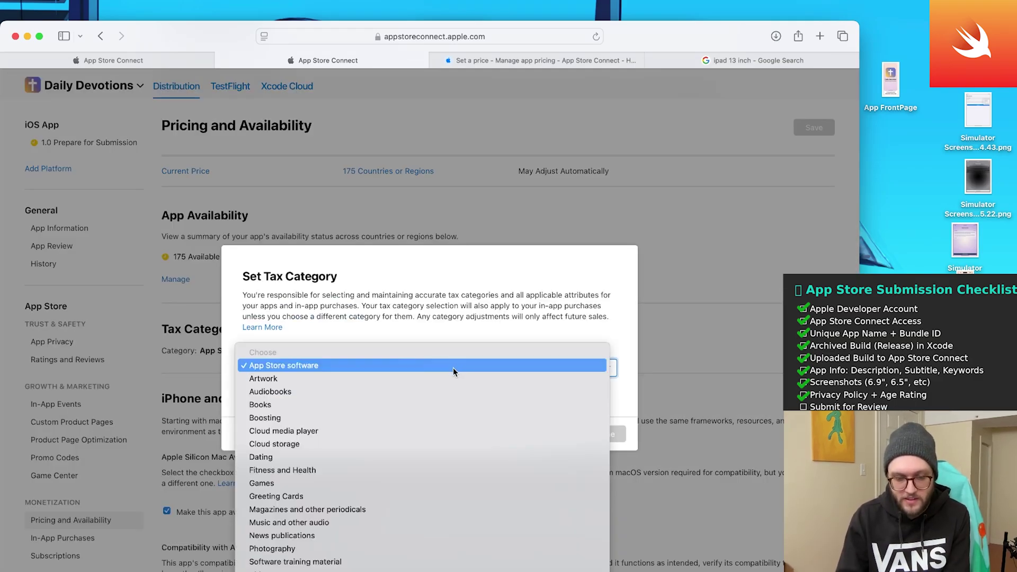
pyautogui.click(453, 367)
pyautogui.click(556, 434)
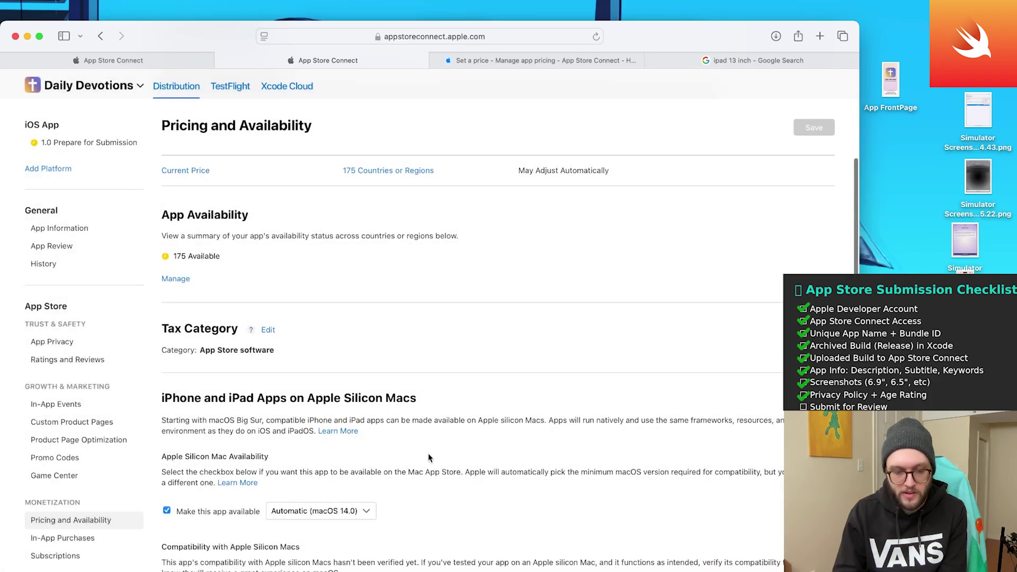
# - Review the app's availability and compatibility settings for Apple silicon Macs and Apple Vision Pro
pyautogui.scroll(-3, 428, 453)
pyautogui.scroll(-1, 429, 457)
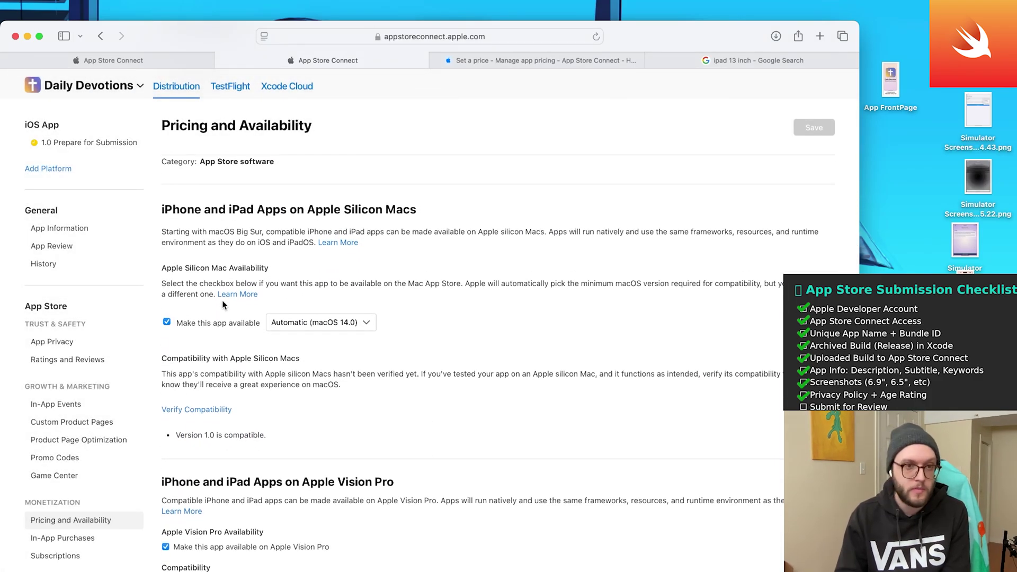
pyautogui.scroll(-7, 329, 318)
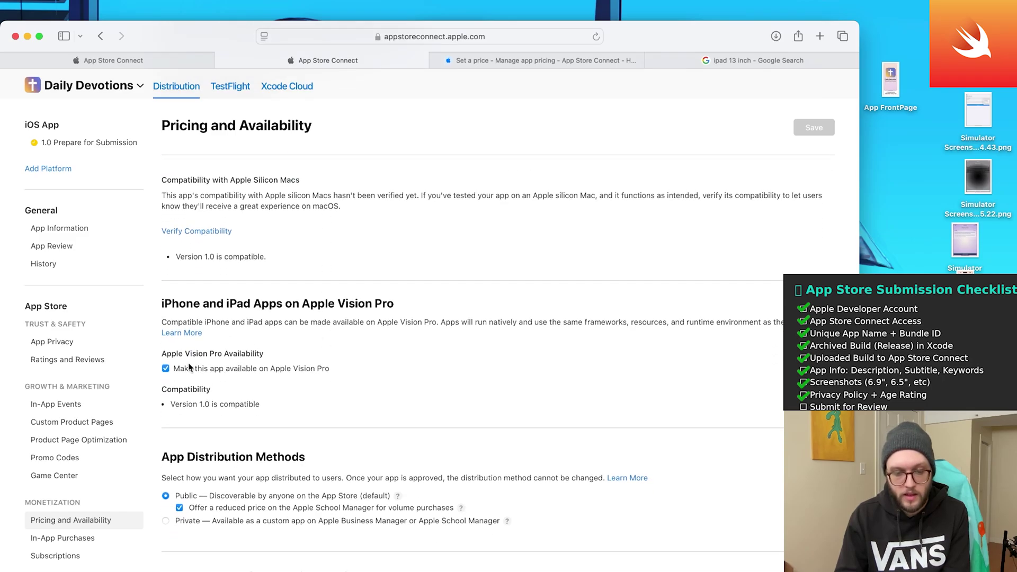
pyautogui.scroll(-4, 274, 394)
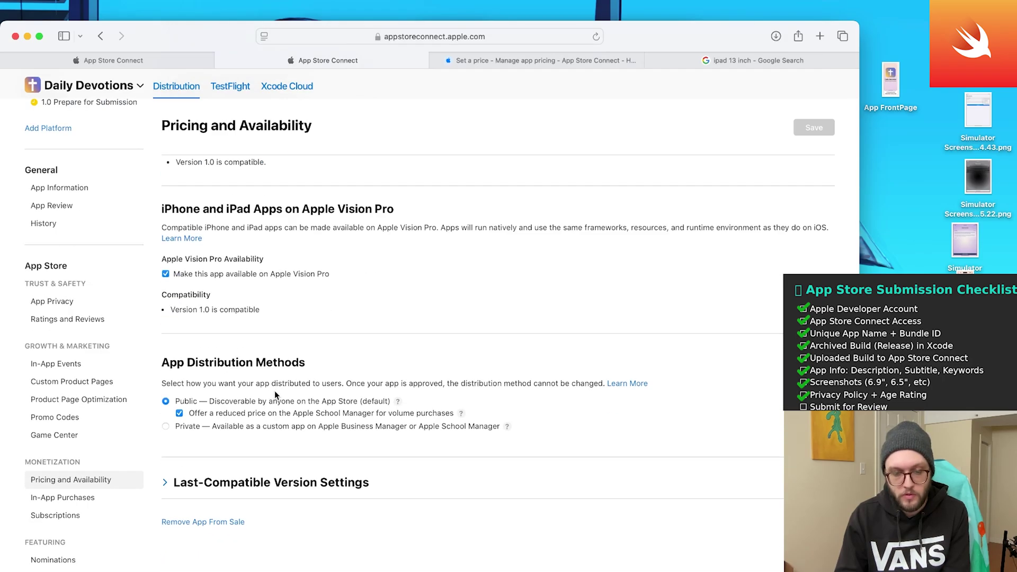
pyautogui.moveTo(265, 309); pyautogui.dragTo(160, 300)
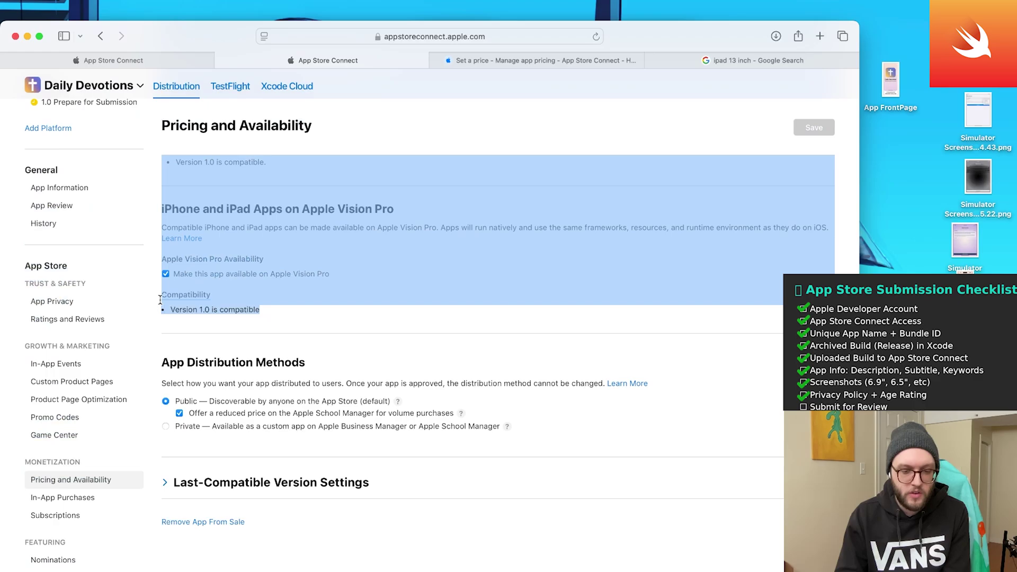
pyautogui.click(327, 306)
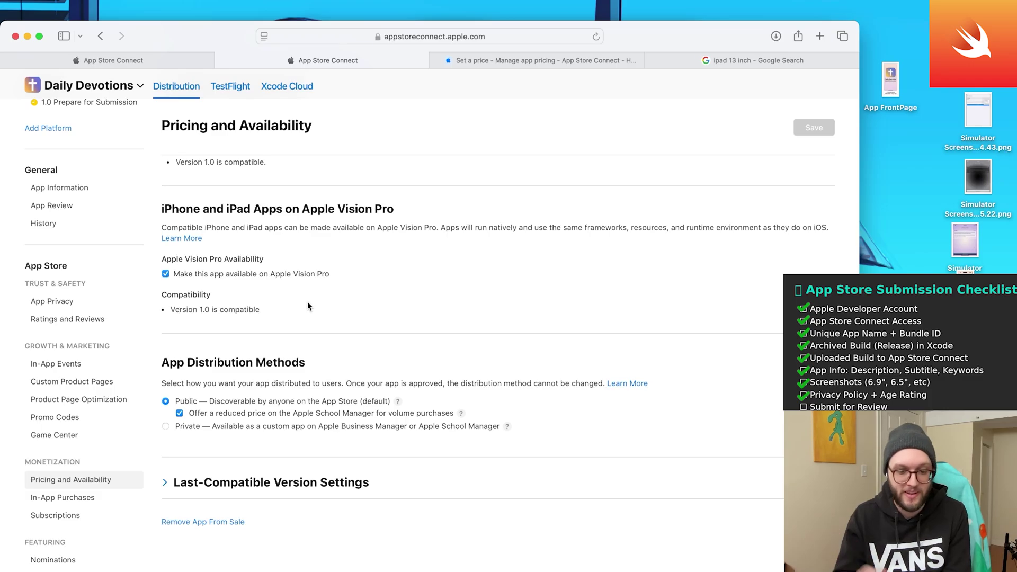
# - Switch the app distribution method to Private to view its required fields and restore Public
pyautogui.click(166, 426)
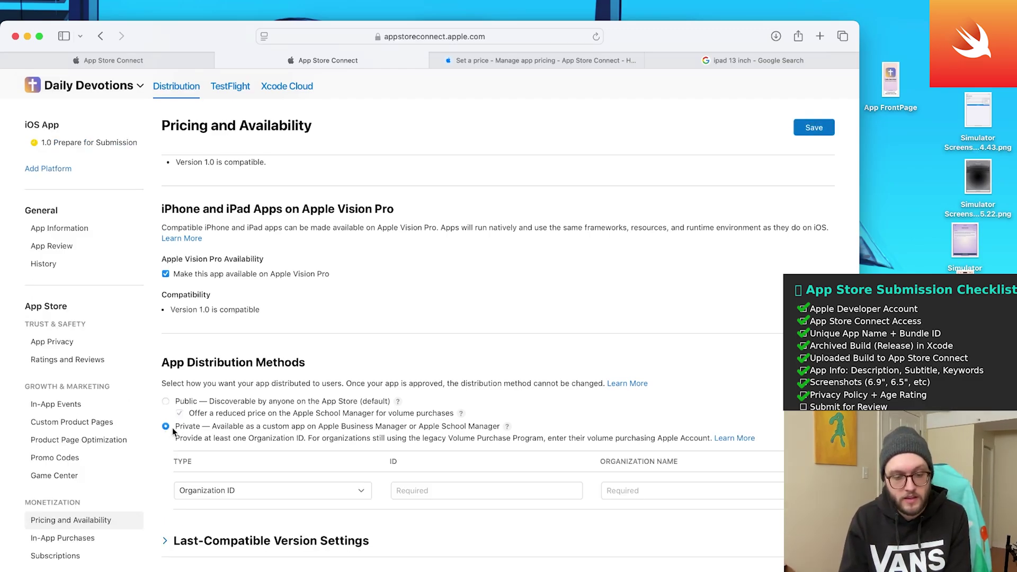
pyautogui.click(166, 401)
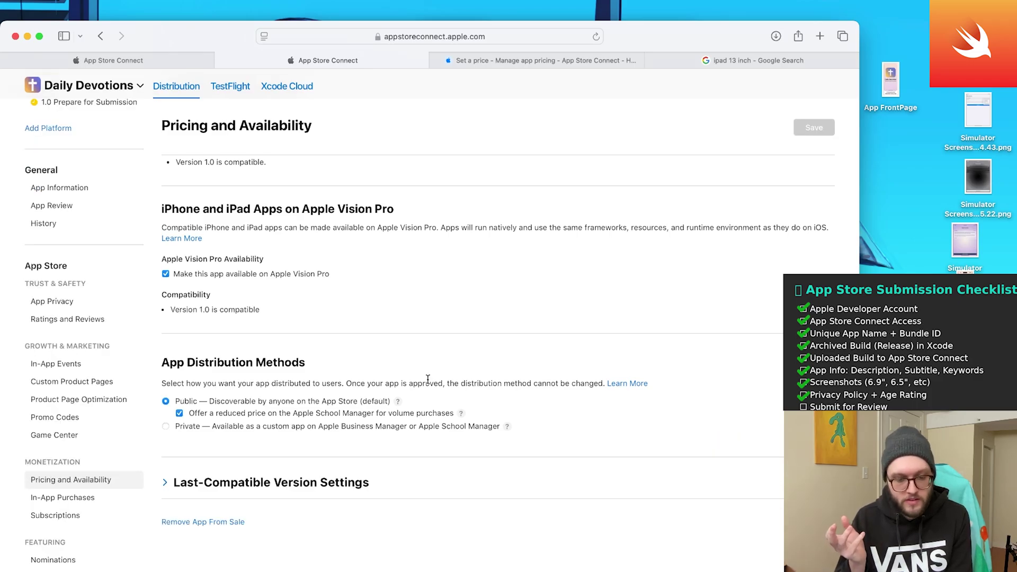
pyautogui.scroll(-1, 79, 495)
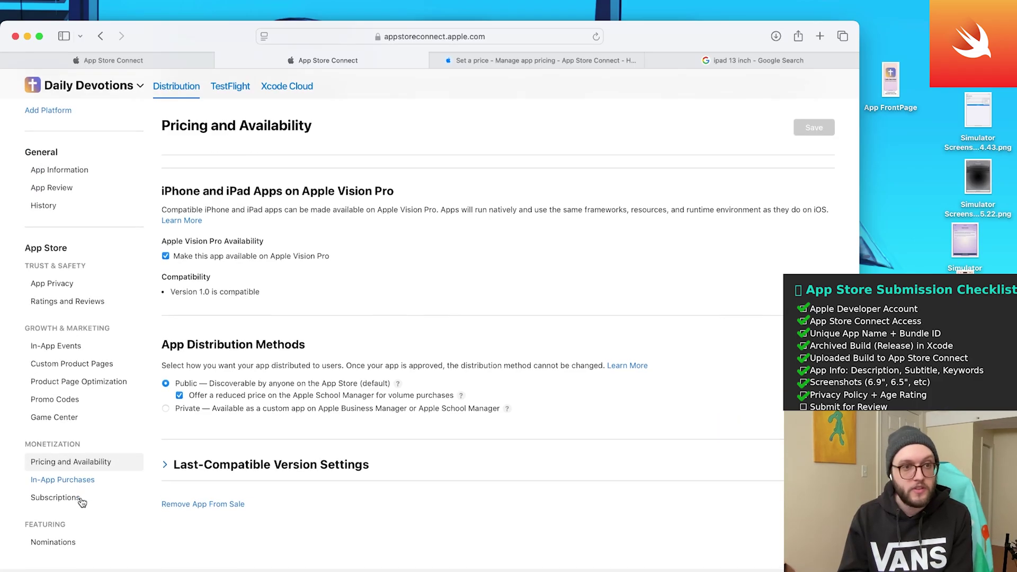
# - Look through the In-App Purchases, Subscriptions and featuring Nominations pages
pyautogui.click(78, 467)
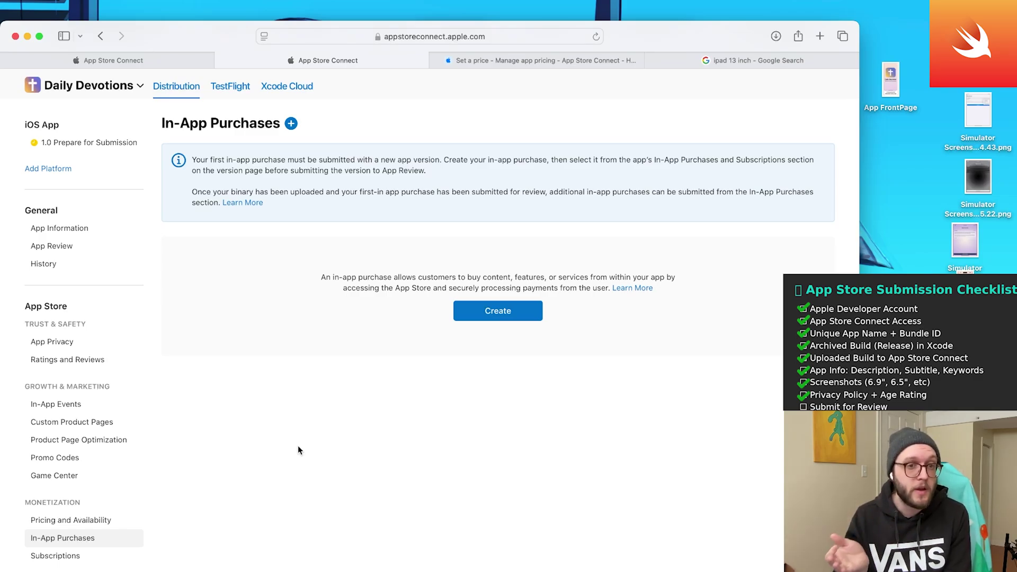
pyautogui.click(59, 555)
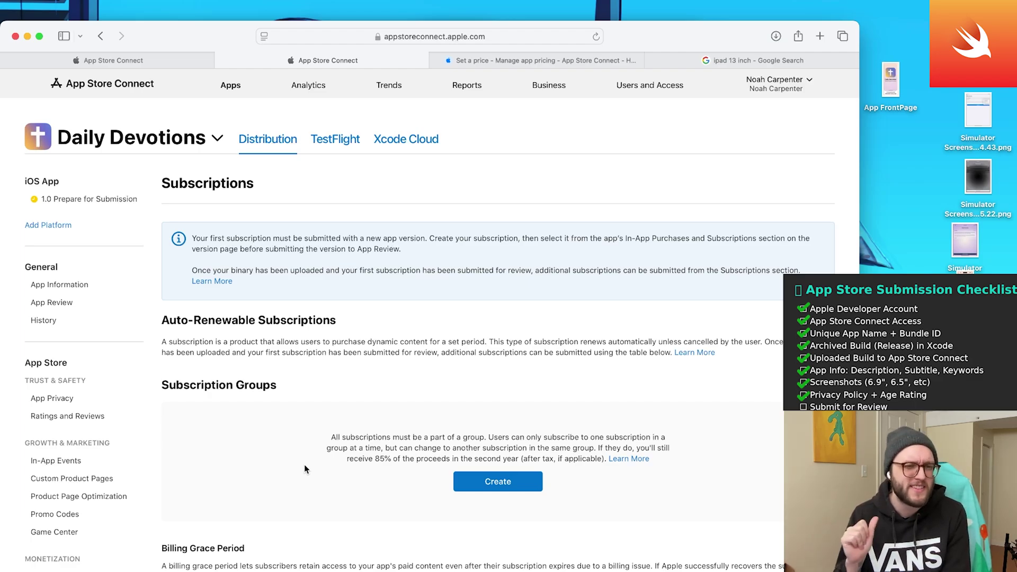
pyautogui.scroll(-3, 304, 464)
pyautogui.click(90, 528)
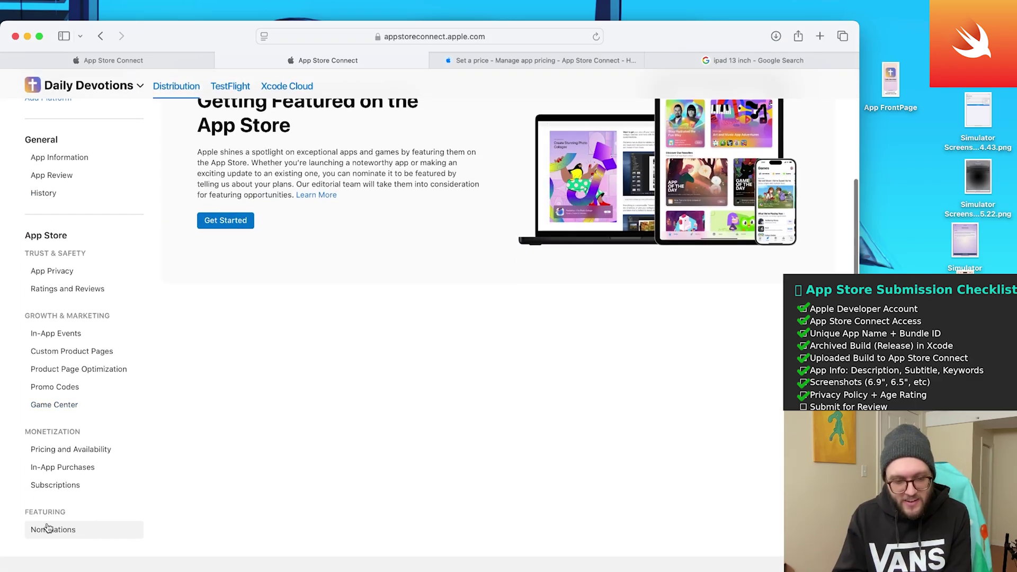
pyautogui.scroll(2, 249, 286)
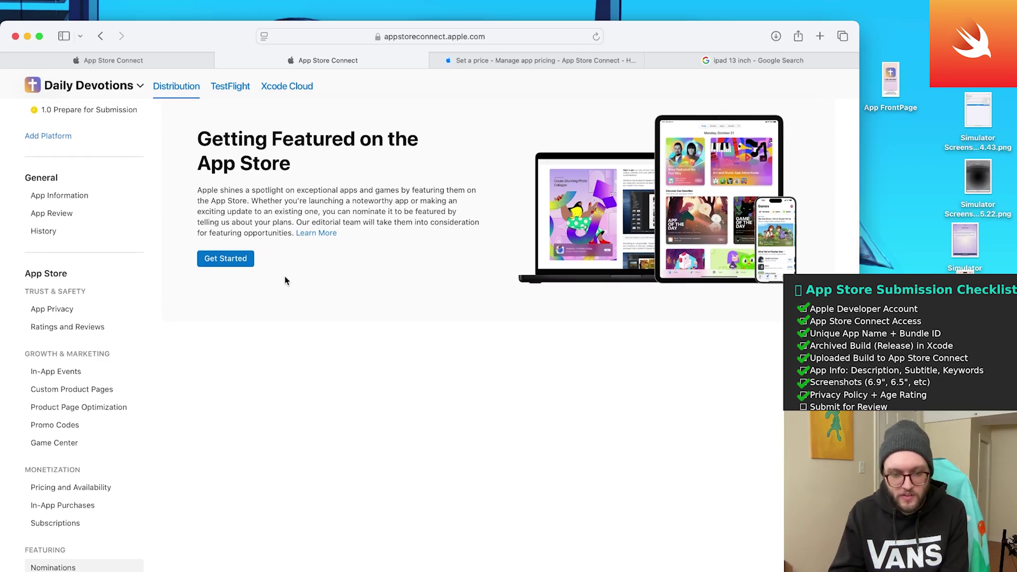
# - Return to the iOS App Version 1.0 page and try to add the version for review
pyautogui.scroll(1, 285, 280)
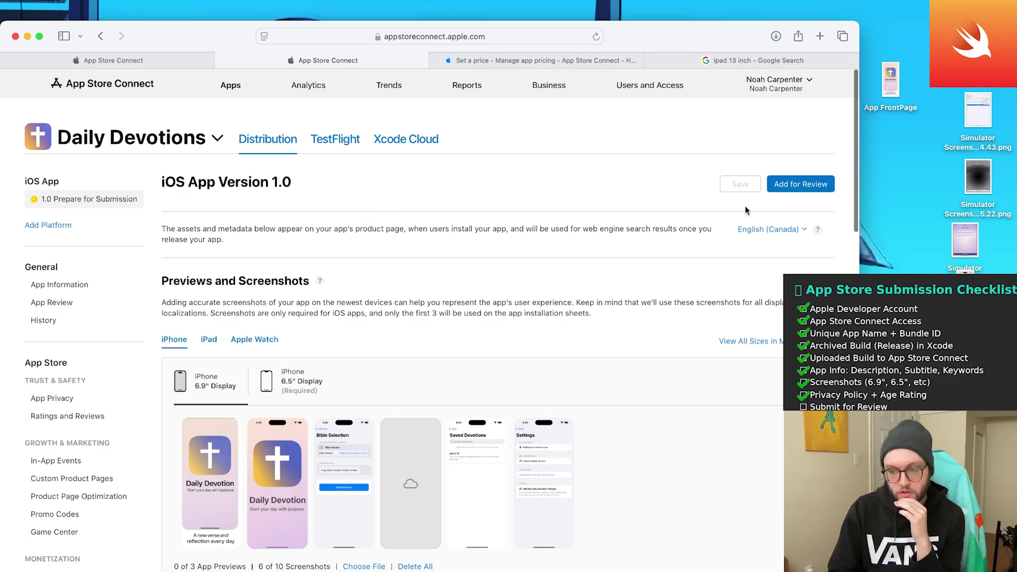
pyautogui.click(805, 186)
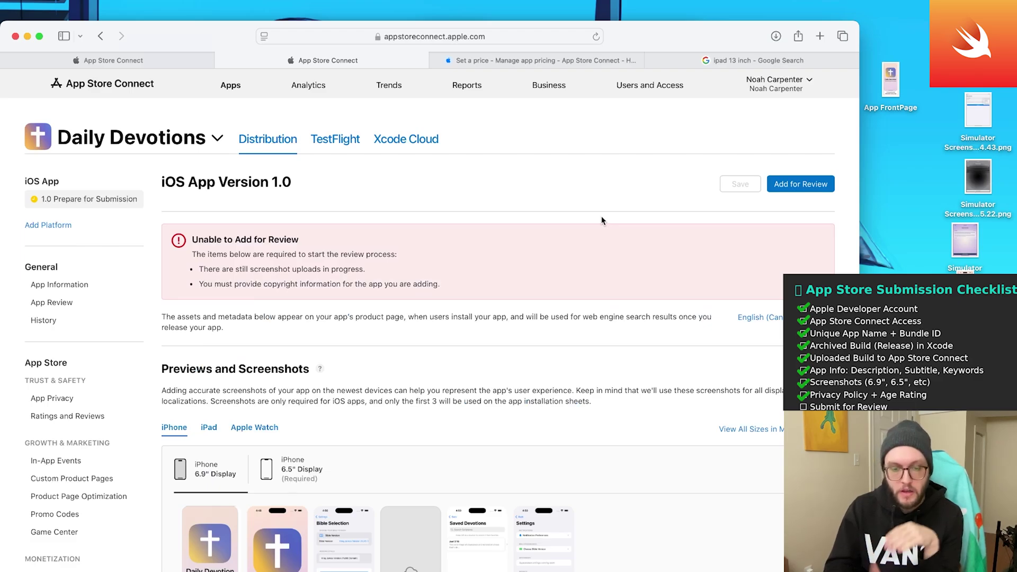
# - Review the outstanding items required before iOS App Version 1.0 can be added for review
pyautogui.moveTo(199, 270)
pyautogui.mouseDown()
pyautogui.moveTo(367, 272)
pyautogui.moveTo(199, 270)
pyautogui.mouseUp()
pyautogui.click(368, 272)
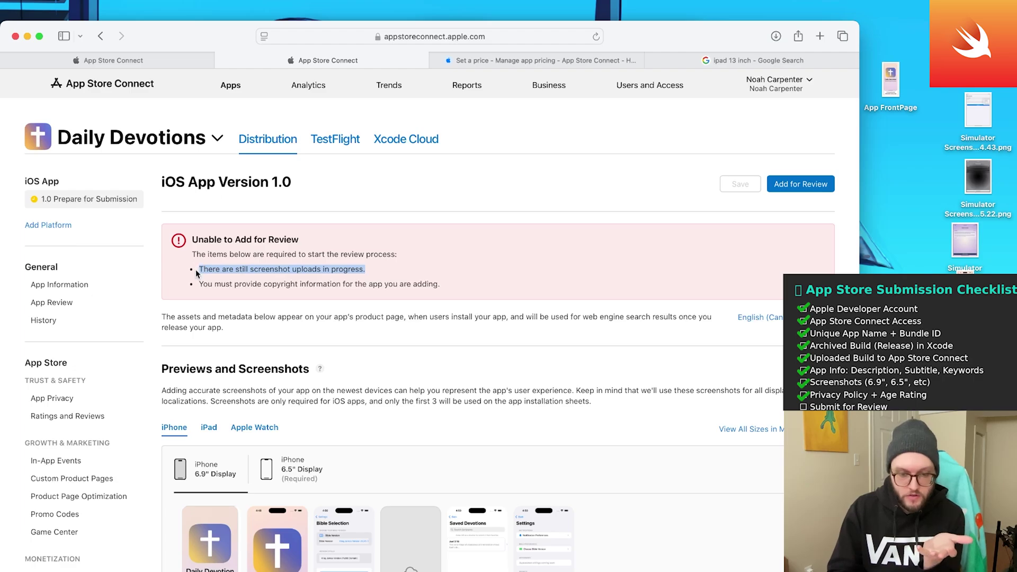
pyautogui.click(423, 271)
pyautogui.scroll(-2, 424, 271)
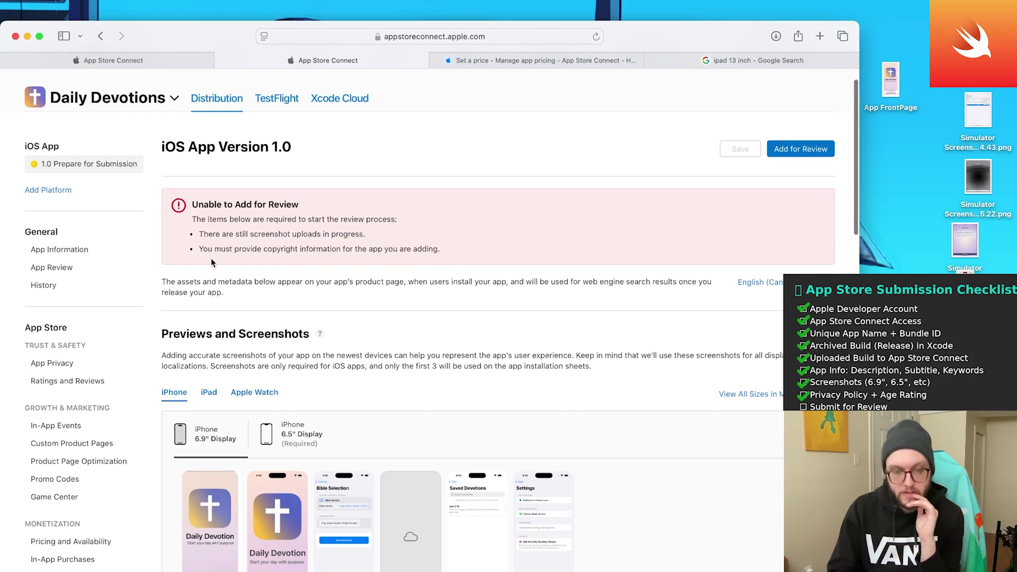
pyautogui.moveTo(204, 250); pyautogui.dragTo(444, 250)
pyautogui.click(469, 273)
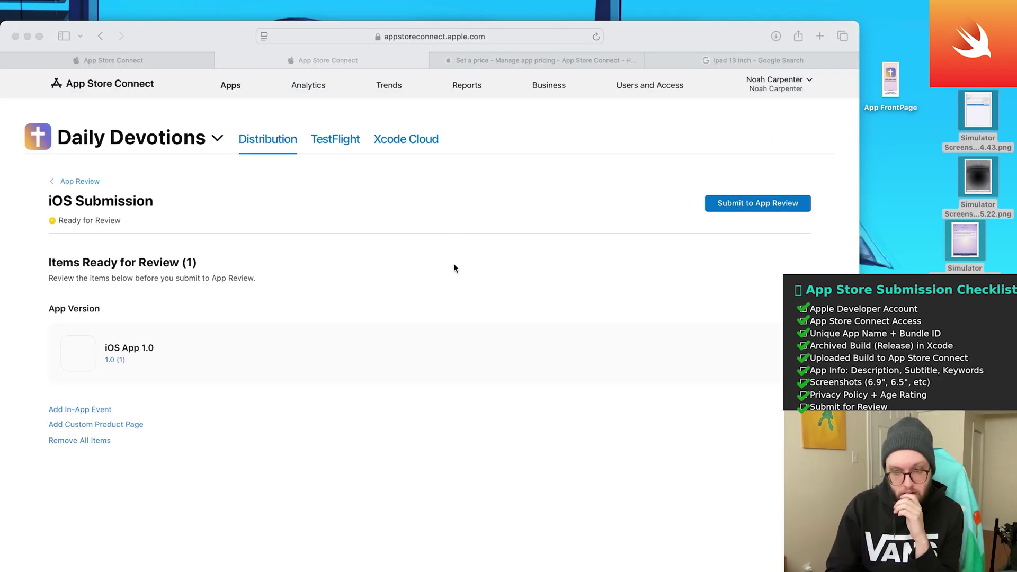
# - Submit the iOS App 1.0 item to App Review and read the submission status
pyautogui.click(378, 269)
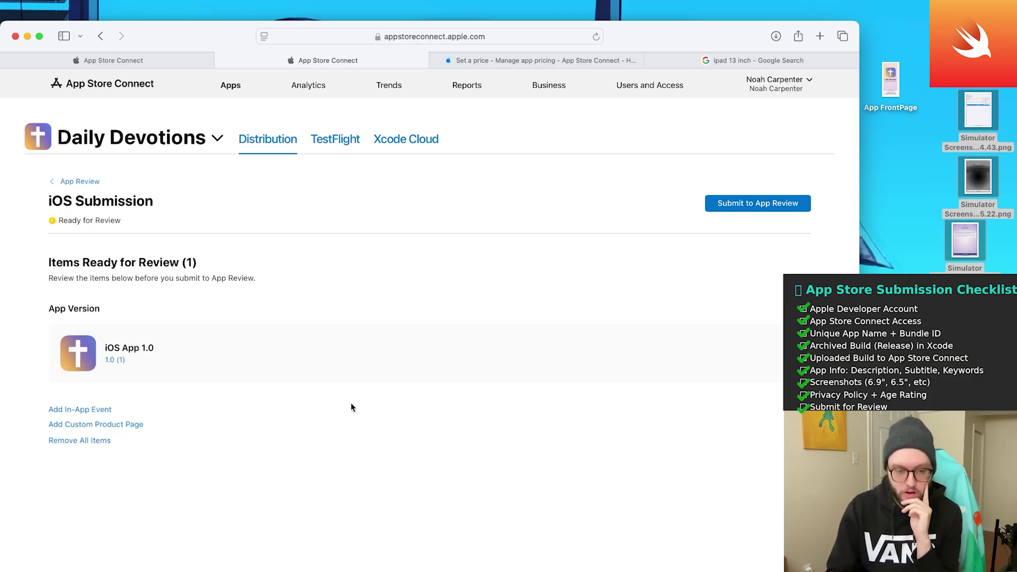
pyautogui.click(753, 206)
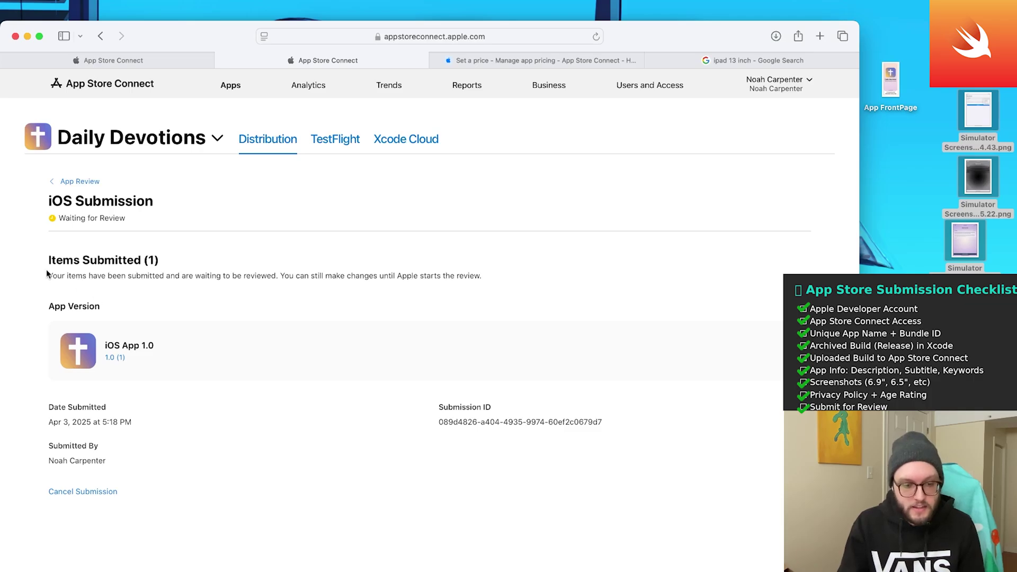
pyautogui.moveTo(46, 269); pyautogui.dragTo(482, 277)
pyautogui.click(493, 284)
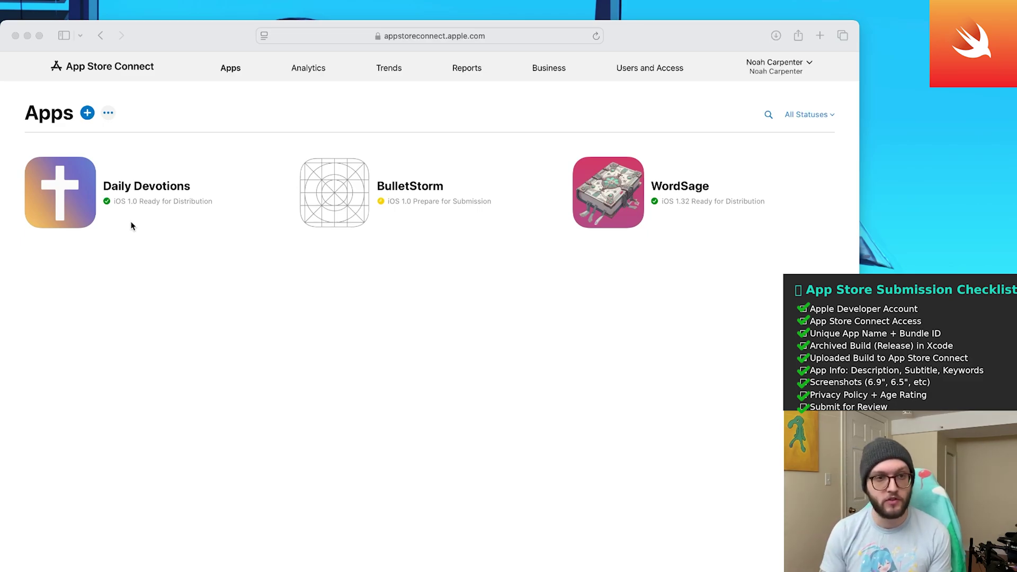
# - Open the Daily Devotions app from the Apps list and look through its iOS version 1.0 page
pyautogui.click(127, 207)
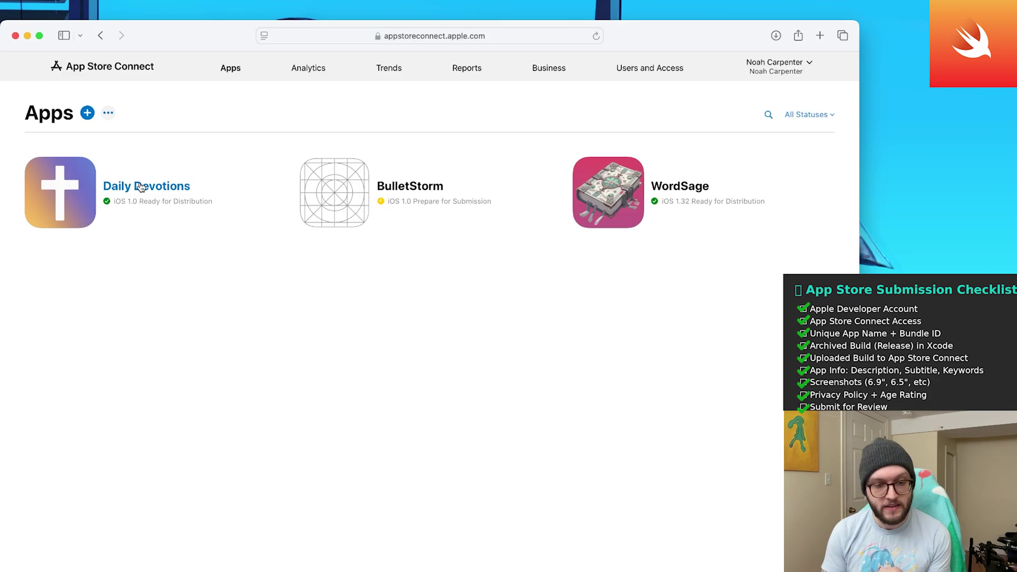
pyautogui.click(135, 186)
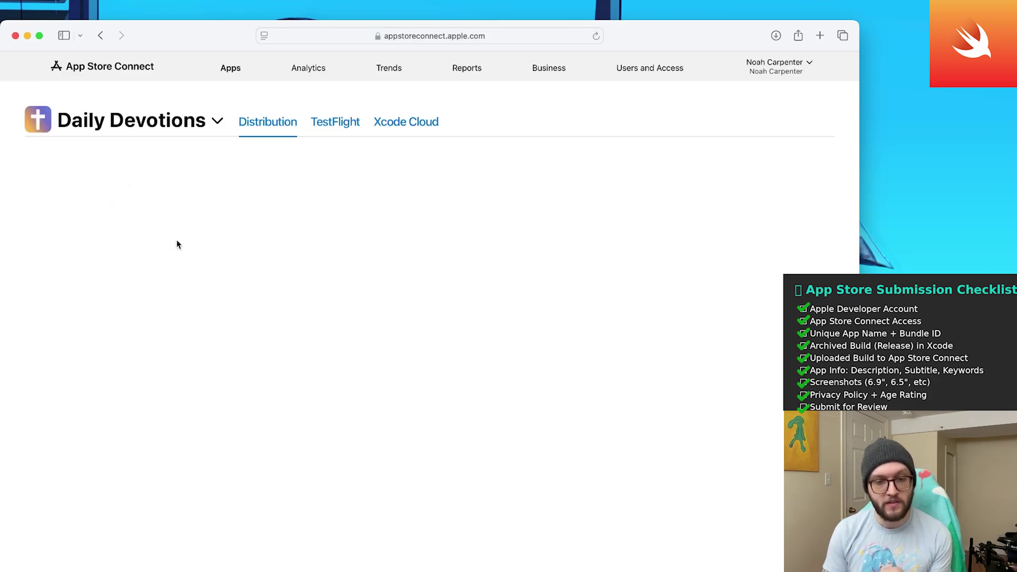
pyautogui.scroll(-10, 424, 477)
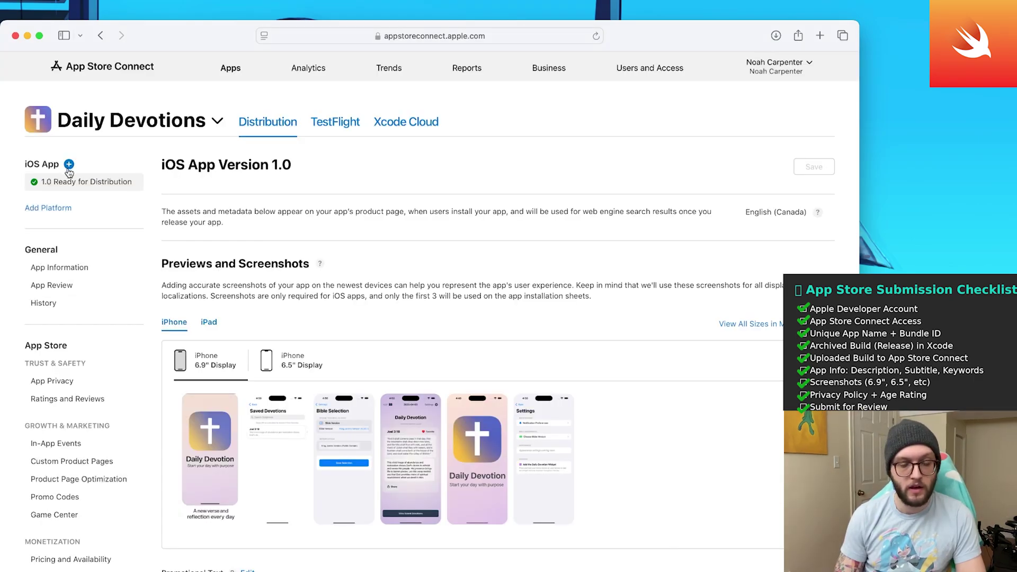
# - View the New Version form for the iOS app and dismiss it without creating a version
pyautogui.click(69, 165)
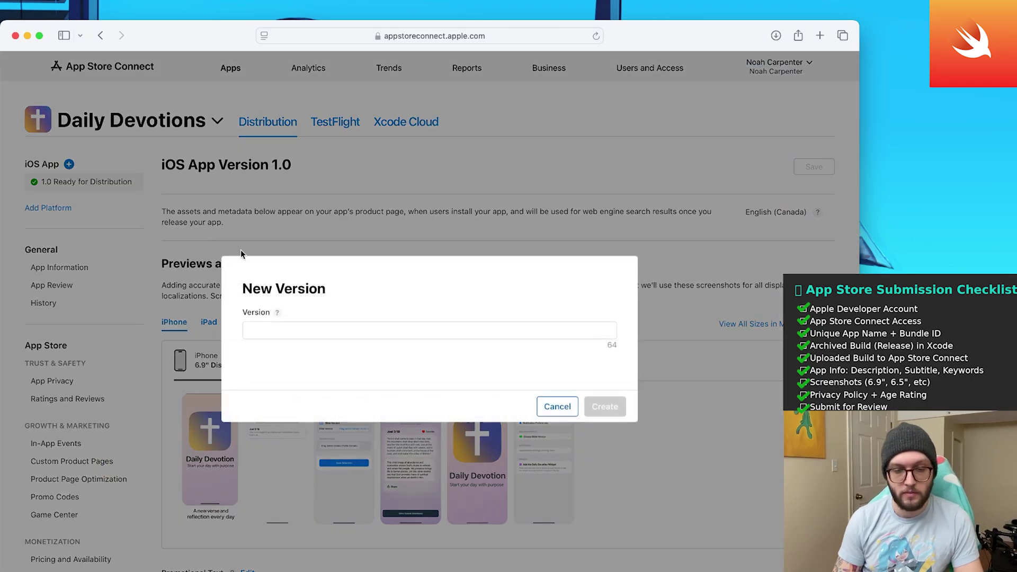
pyautogui.click(299, 327)
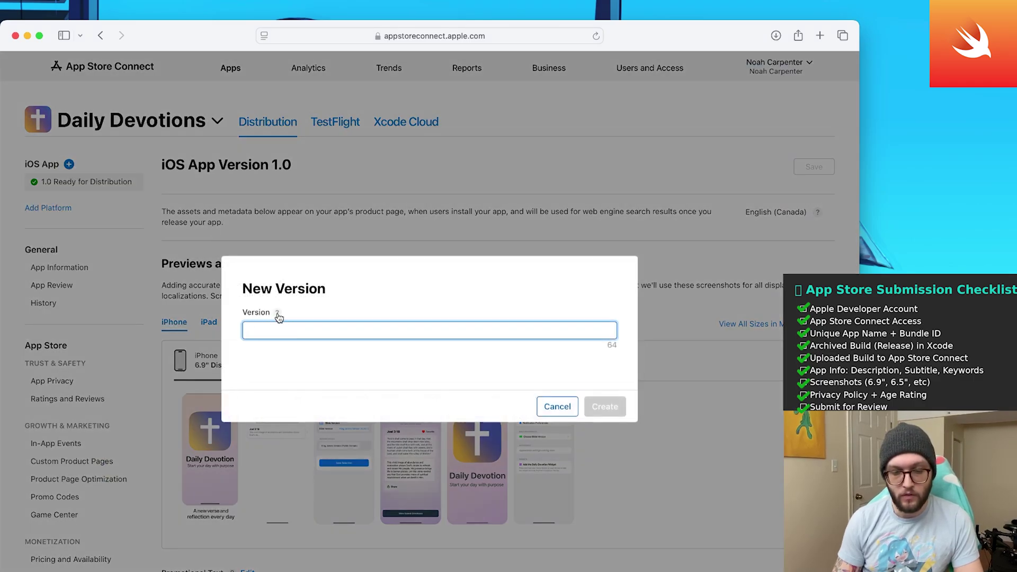
pyautogui.click(277, 313)
pyautogui.click(379, 330)
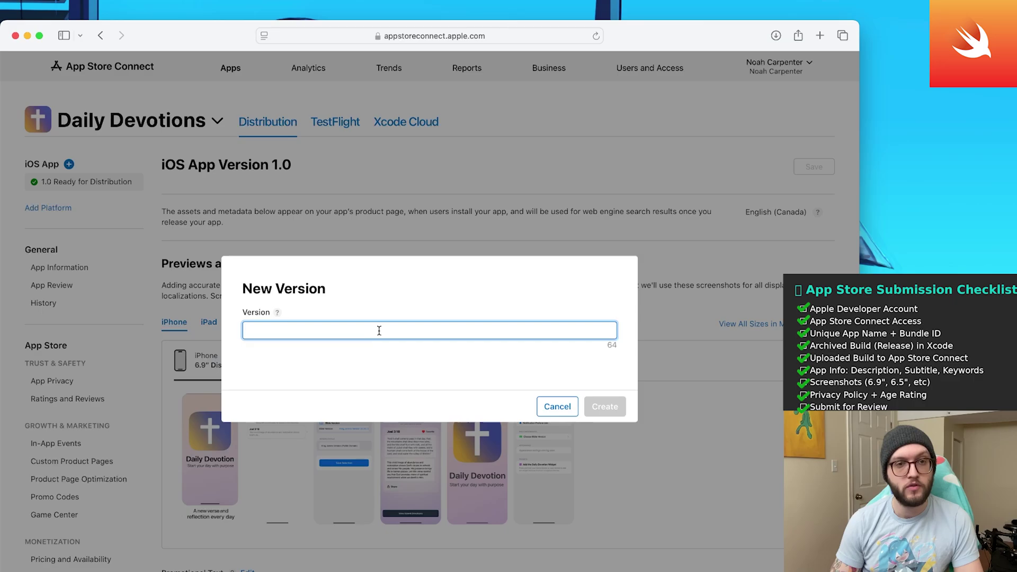
pyautogui.click(561, 412)
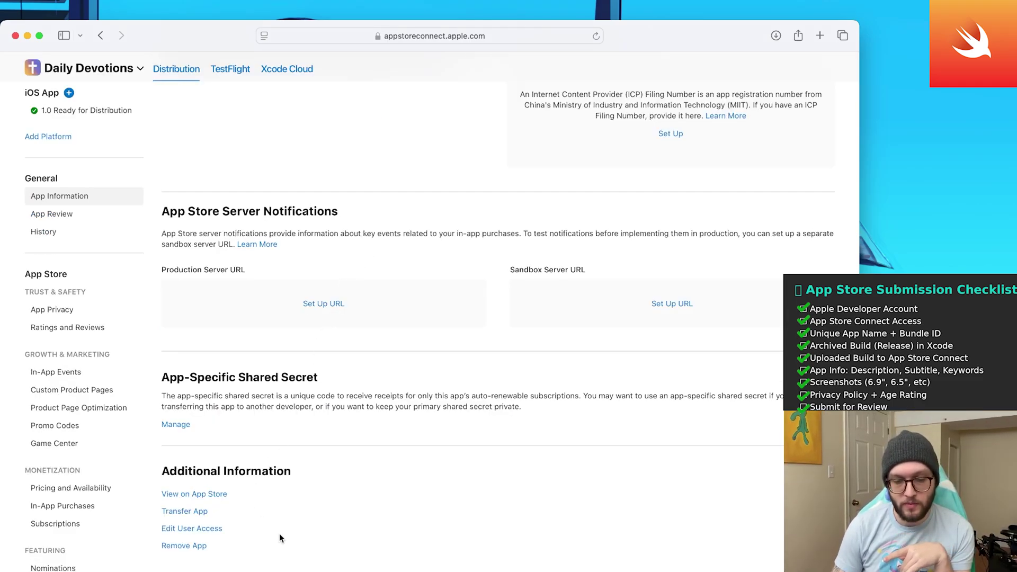
# - View the Daily Devotions listing on the App Store and browse through its full-size screenshots
pyautogui.click(200, 495)
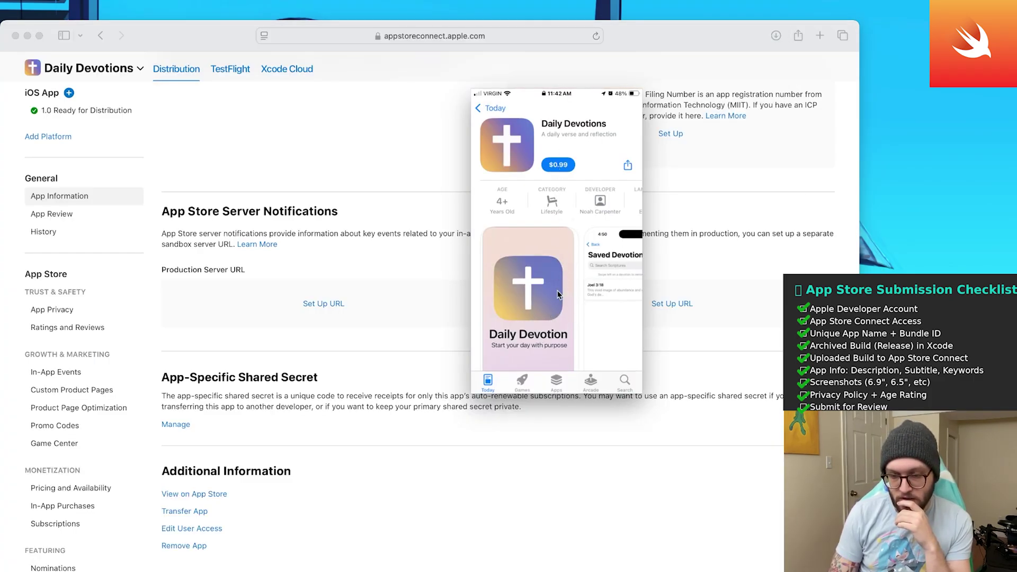
pyautogui.click(519, 290)
pyautogui.hscroll(5, 622, 171)
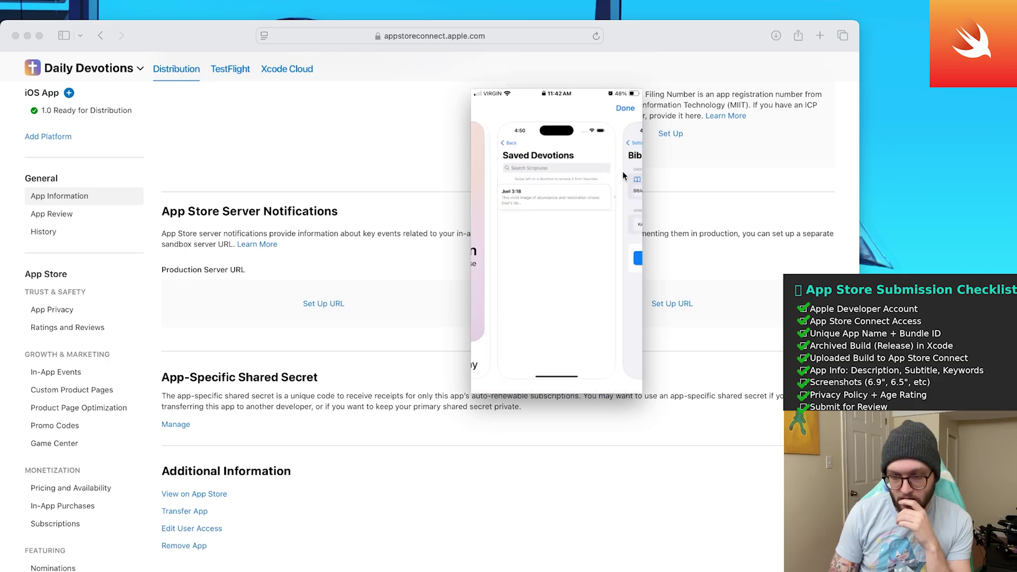
pyautogui.hscroll(5, 636, 201)
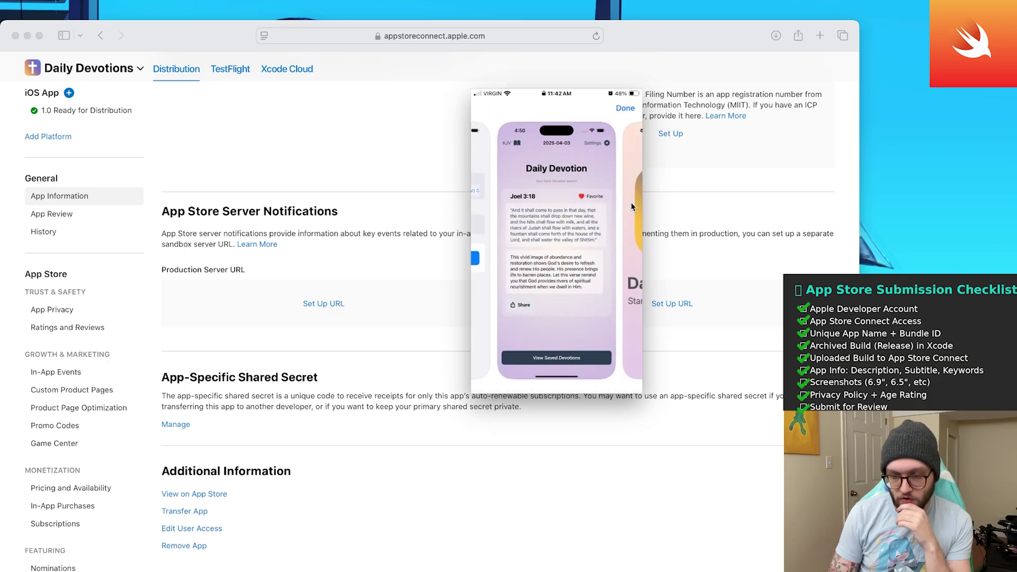
pyautogui.hscroll(3, 631, 203)
pyautogui.click(625, 108)
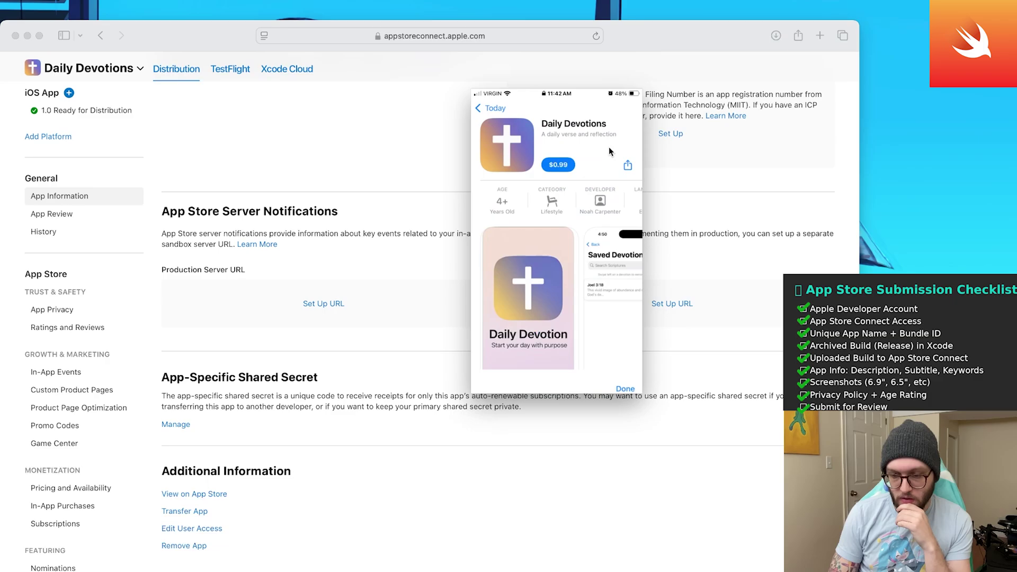